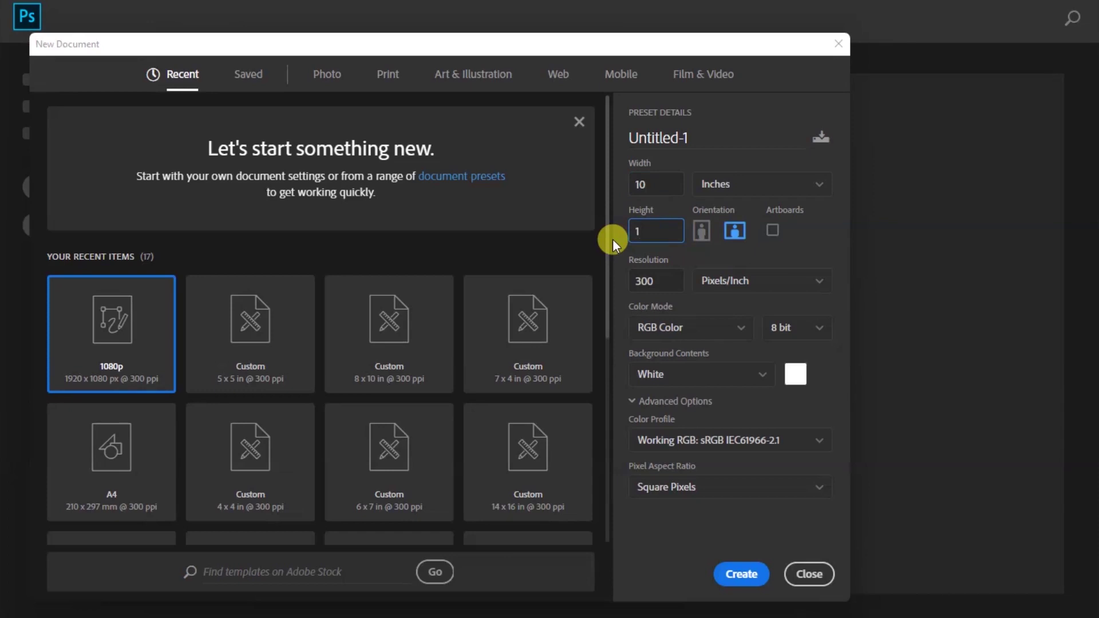
Create a new white document 10 by 10 inches at 300 pixels per inch in RGB colour
{"action": "type", "text": "0"}
{"action": "left_click", "coordinate": [756, 569]}
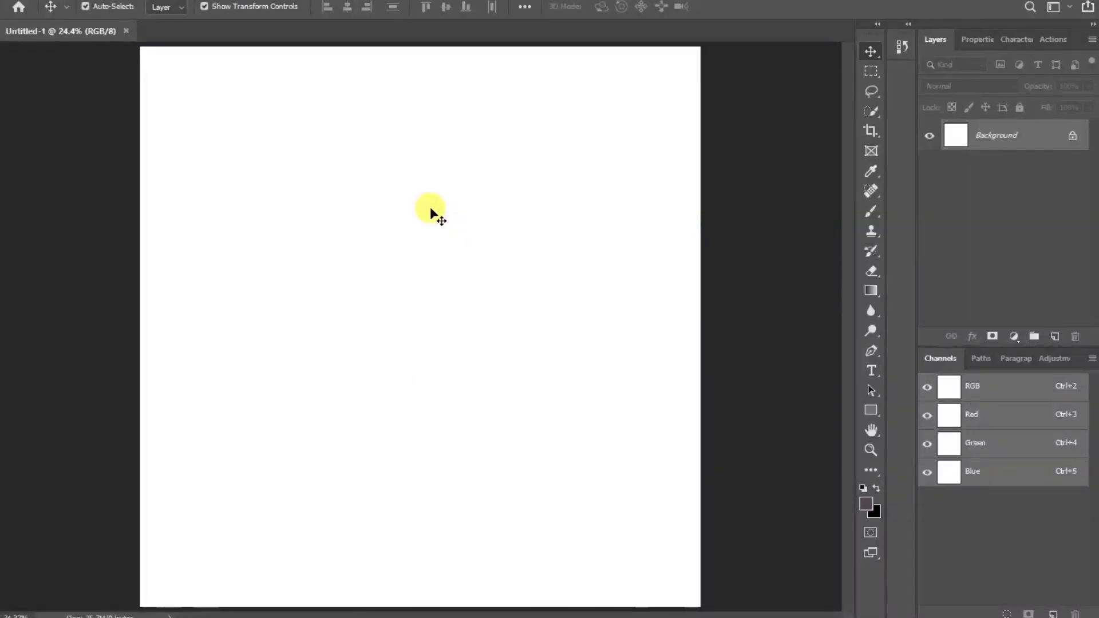
Add a text layer reading "JESUS" on the blank canvas
{"action": "left_click", "coordinate": [874, 372]}
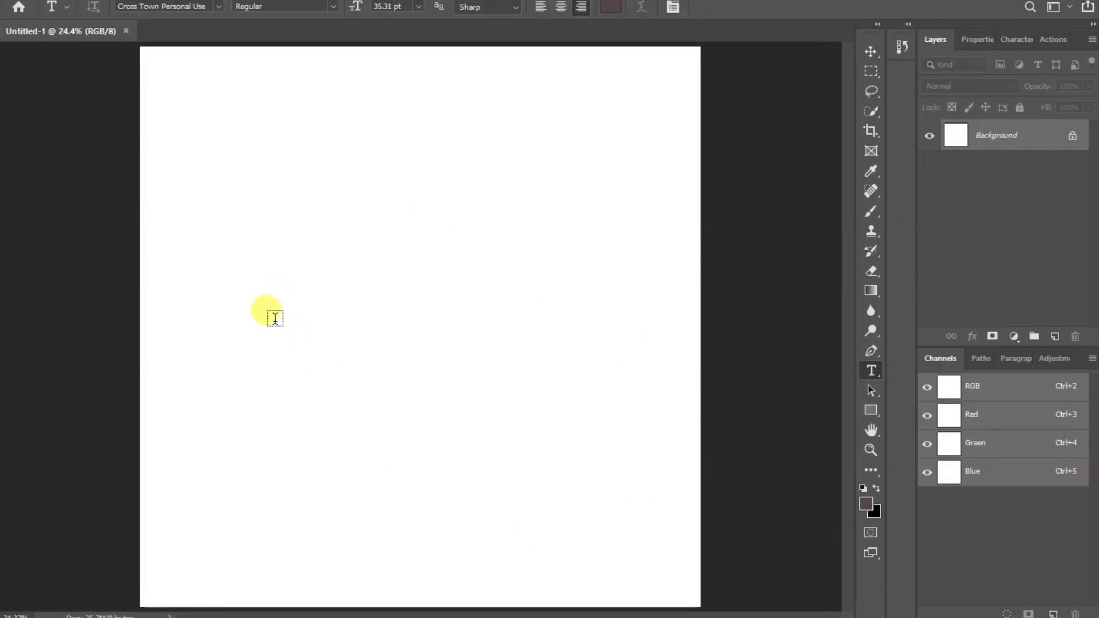
{"action": "left_click", "coordinate": [275, 317]}
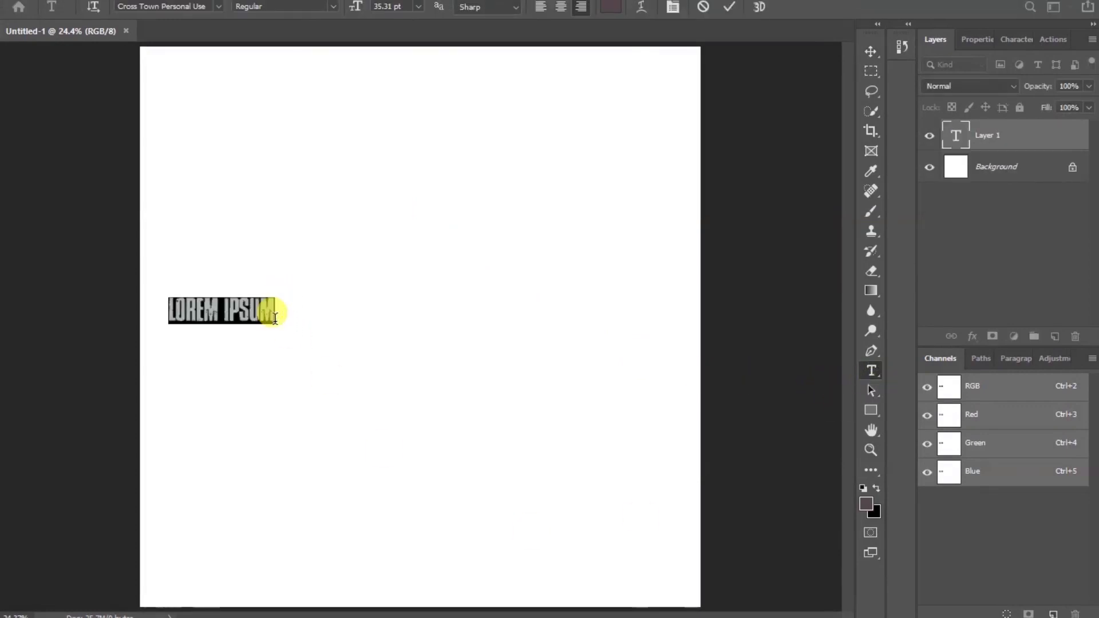
{"action": "type", "text": "JESUS"}
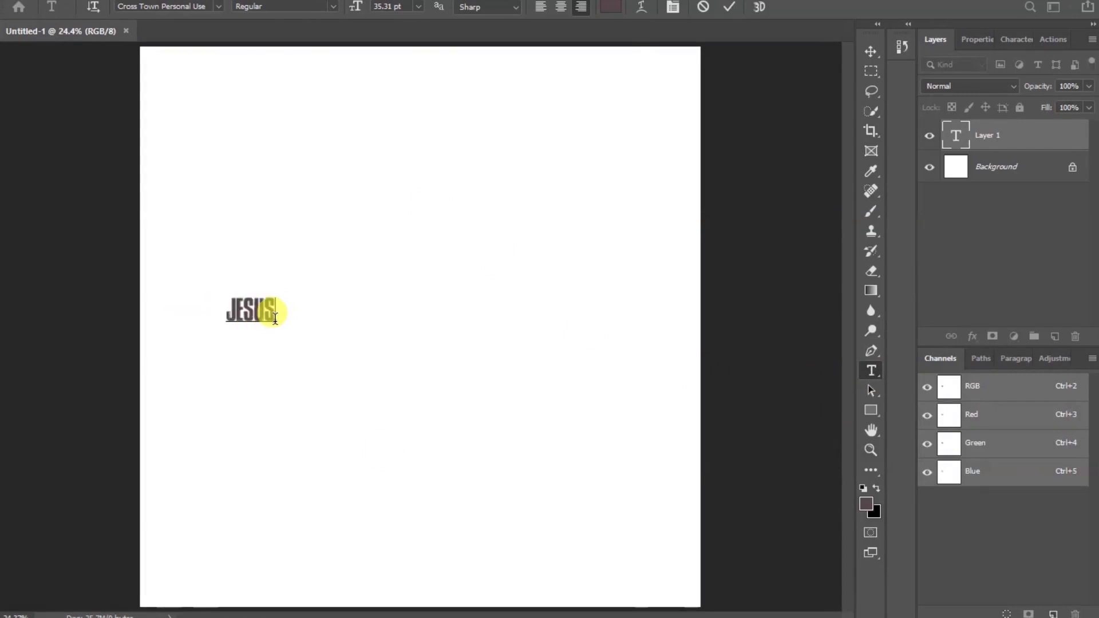
{"action": "left_click", "coordinate": [729, 7]}
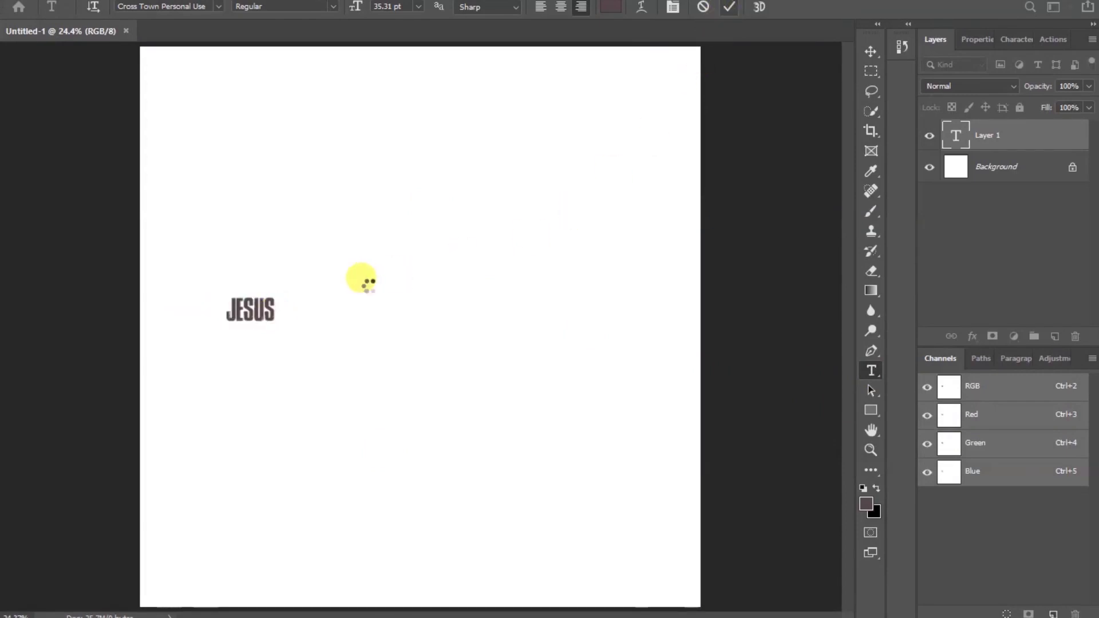
Scale the JESUS text up proportionally to about 8.4 inches wide so it spans most of the canvas
{"action": "left_click", "coordinate": [870, 51]}
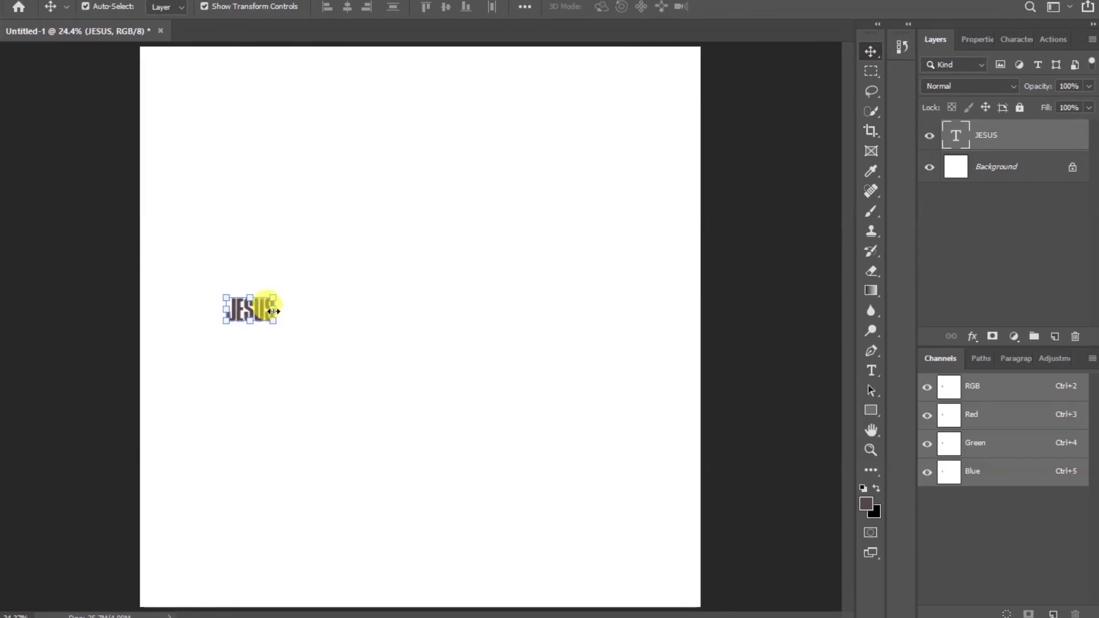
{"action": "left_click_drag", "start_coordinate": [273, 311], "coordinate": [659, 311]}
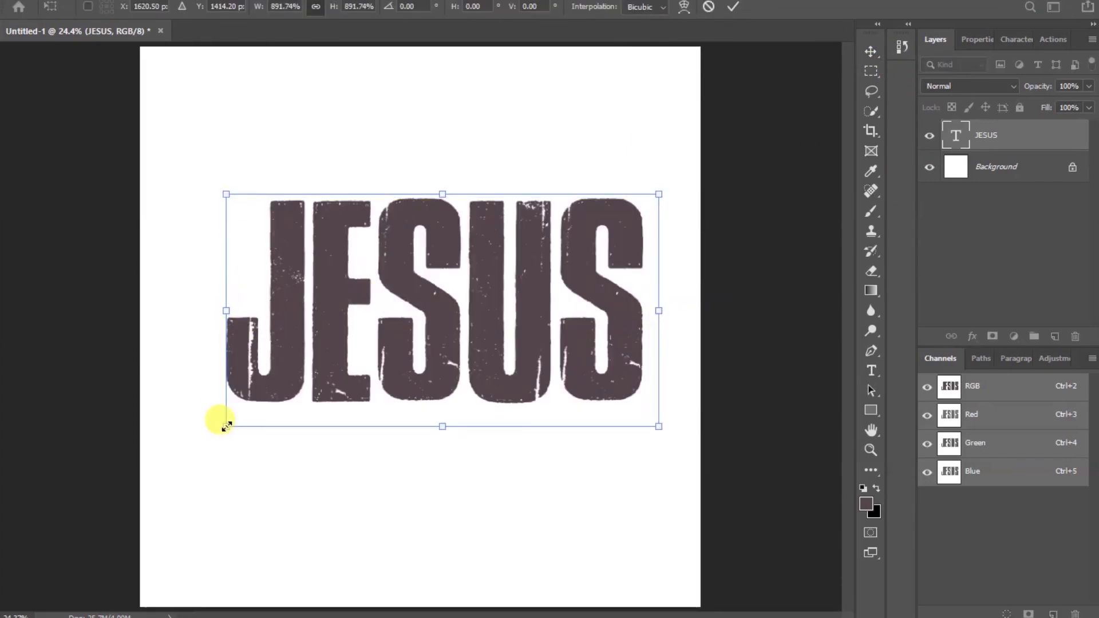
{"action": "left_click_drag", "start_coordinate": [227, 426], "coordinate": [174, 427]}
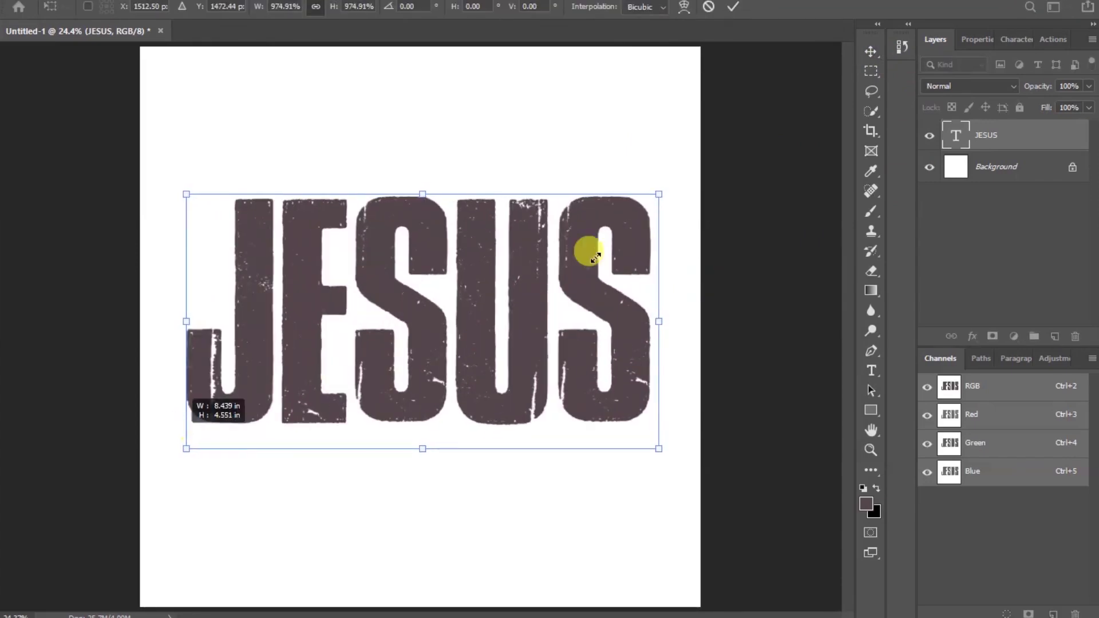
{"action": "left_click", "coordinate": [732, 7]}
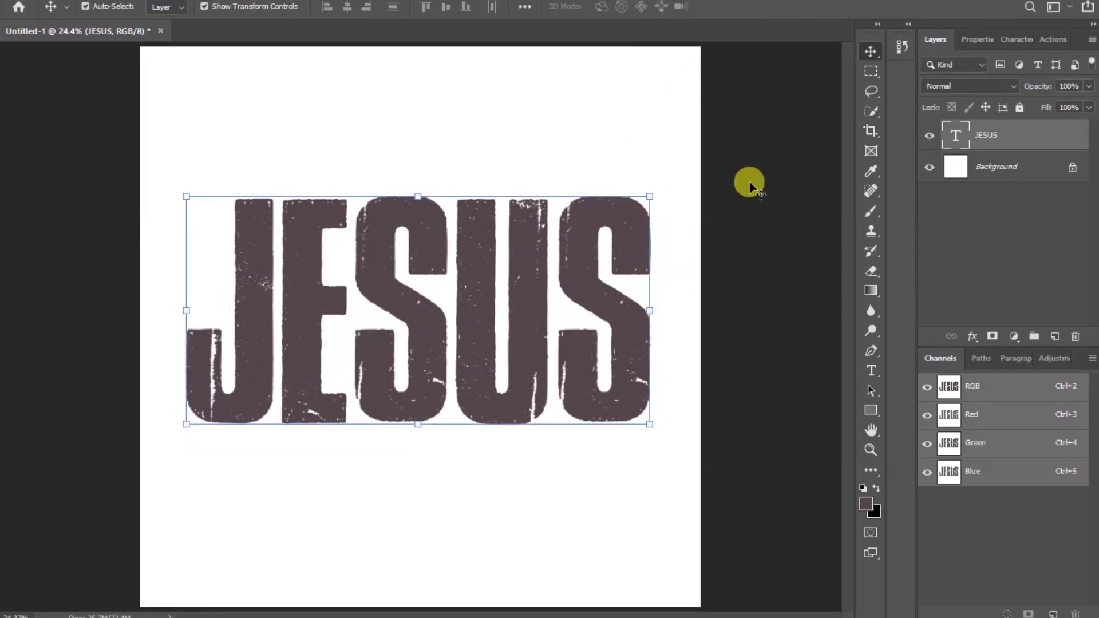
Hide the Background layer and change the JESUS text colour to white (ffffff)
{"action": "left_click", "coordinate": [929, 167]}
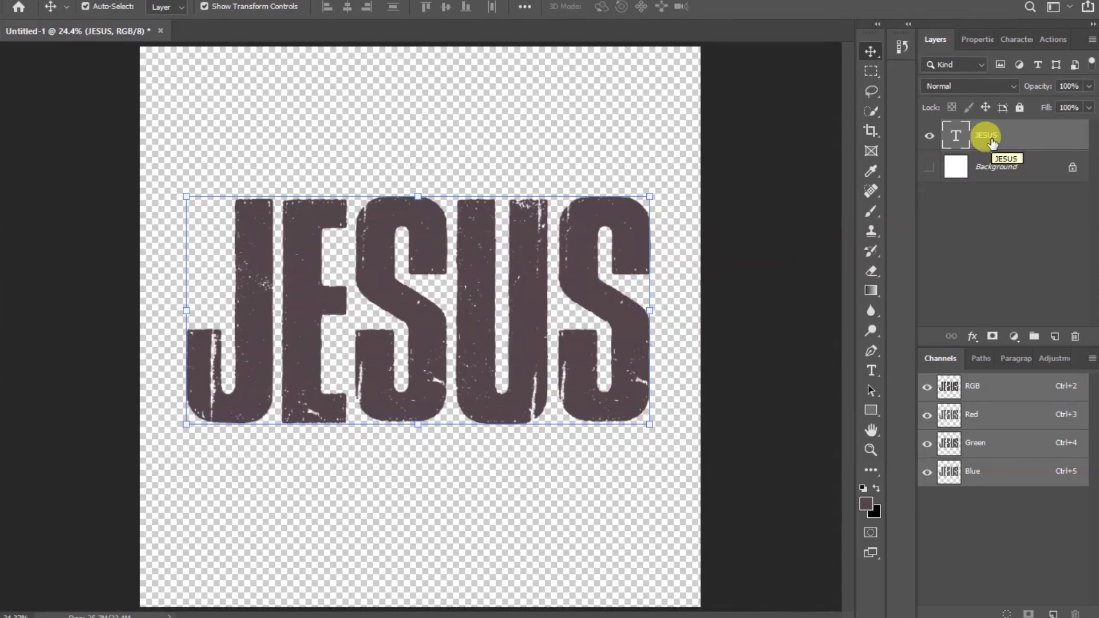
{"action": "left_click", "coordinate": [972, 38]}
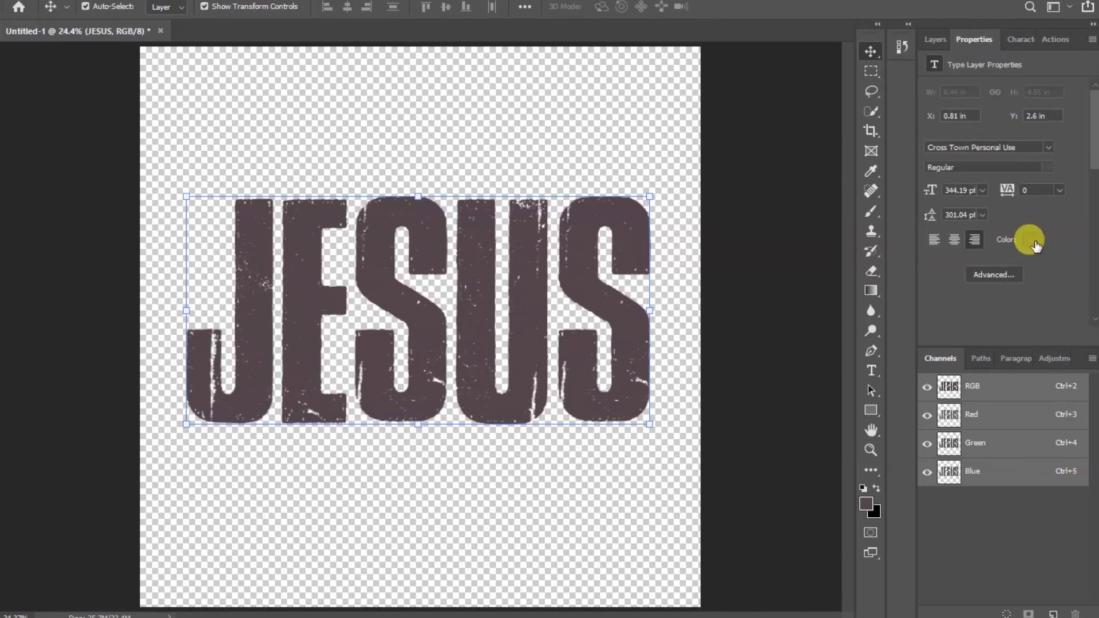
{"action": "left_click", "coordinate": [1034, 242]}
{"action": "left_click_drag", "start_coordinate": [713, 176], "coordinate": [681, 134]}
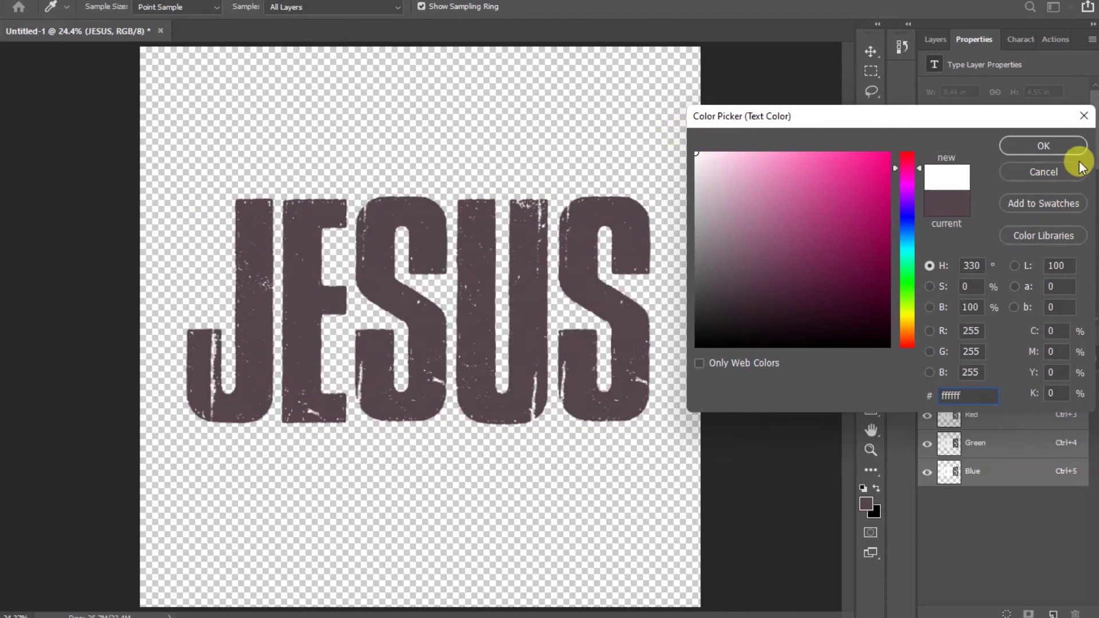
{"action": "left_click", "coordinate": [1061, 143]}
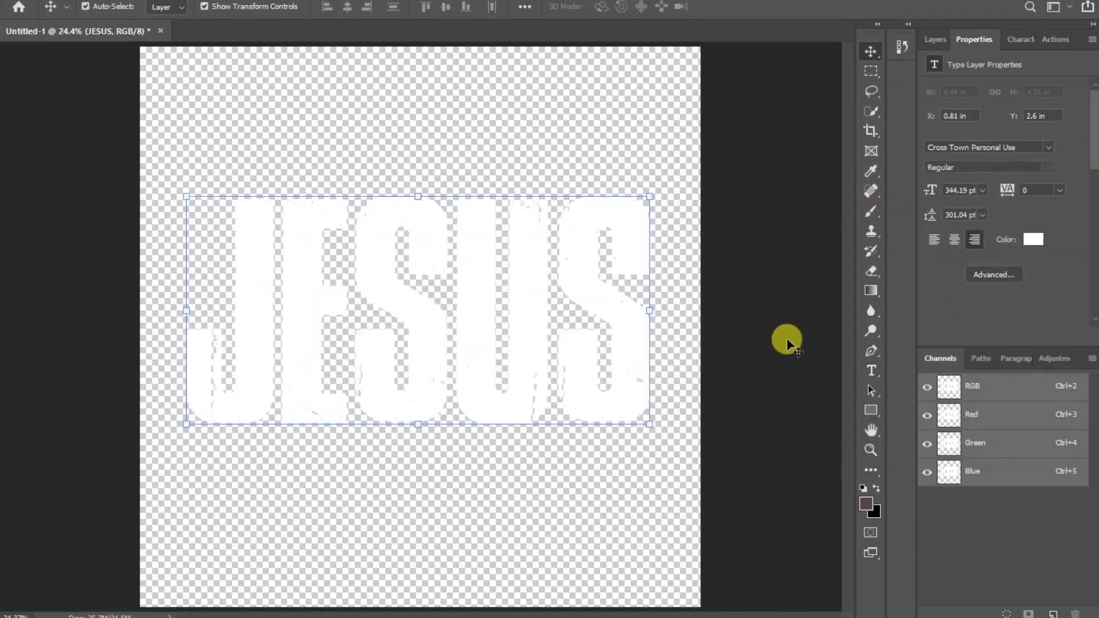
{"action": "left_click", "coordinate": [785, 339]}
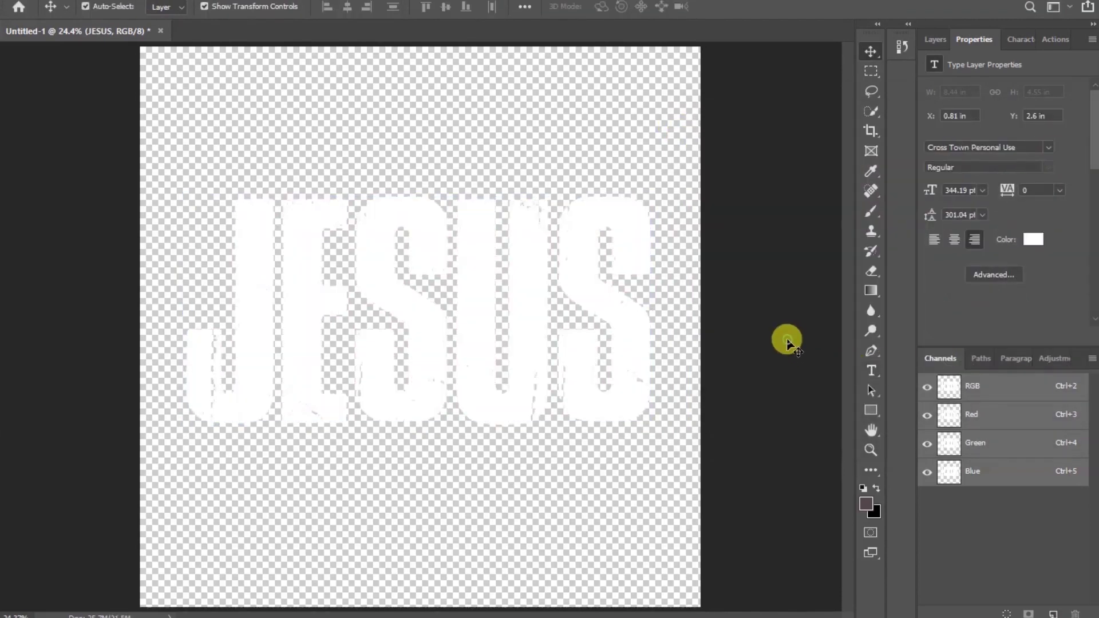
Draw a wide rectangle about 349 px high above JESUS and widen it to about 2446 px, its left edge aligned with the text
{"action": "left_click", "coordinate": [871, 419]}
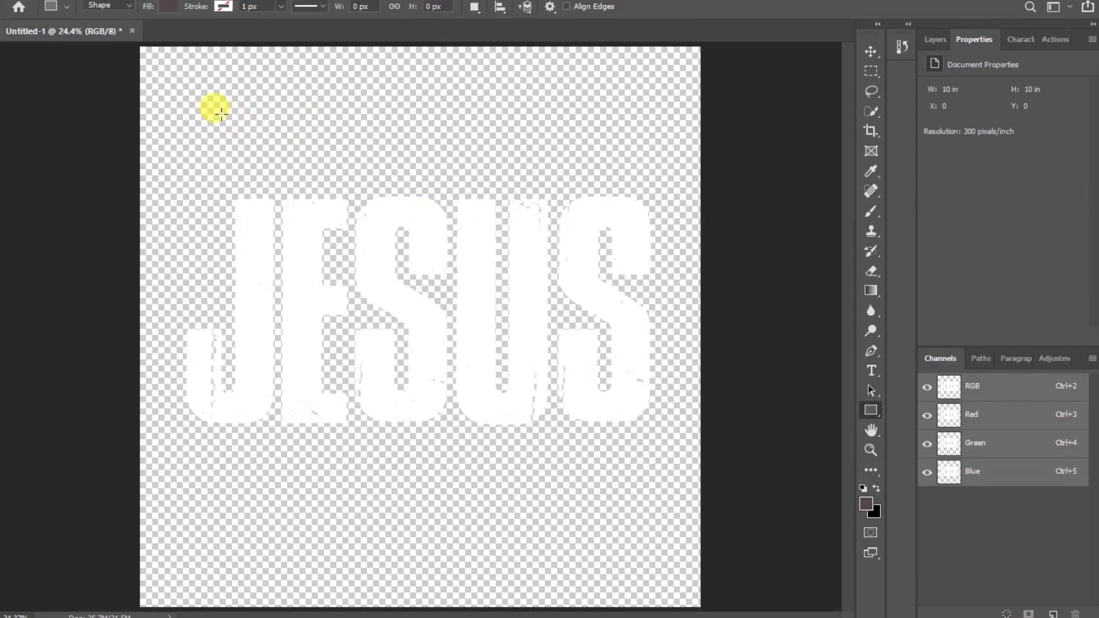
{"action": "left_click_drag", "start_coordinate": [214, 106], "coordinate": [643, 170]}
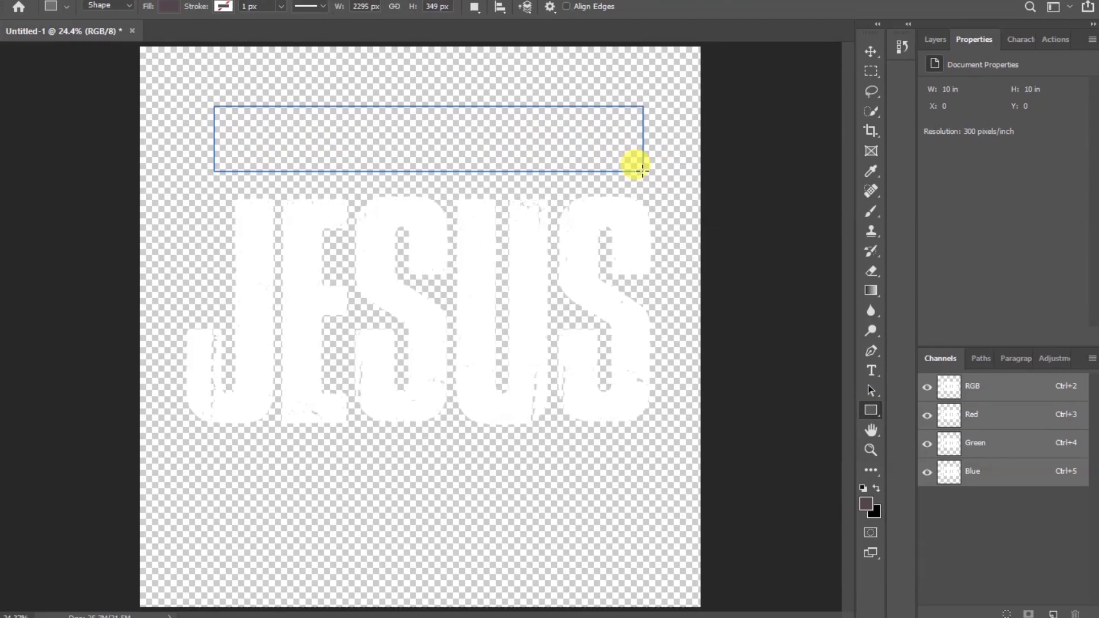
{"action": "left_click", "coordinate": [870, 52]}
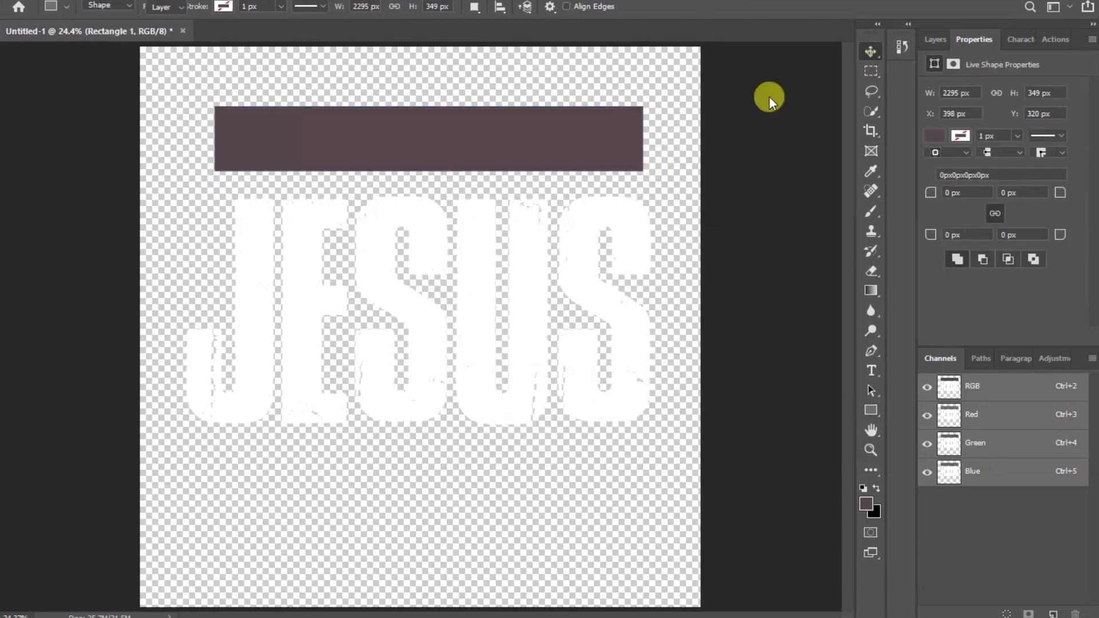
{"action": "left_click_drag", "start_coordinate": [214, 141], "coordinate": [186, 141]}
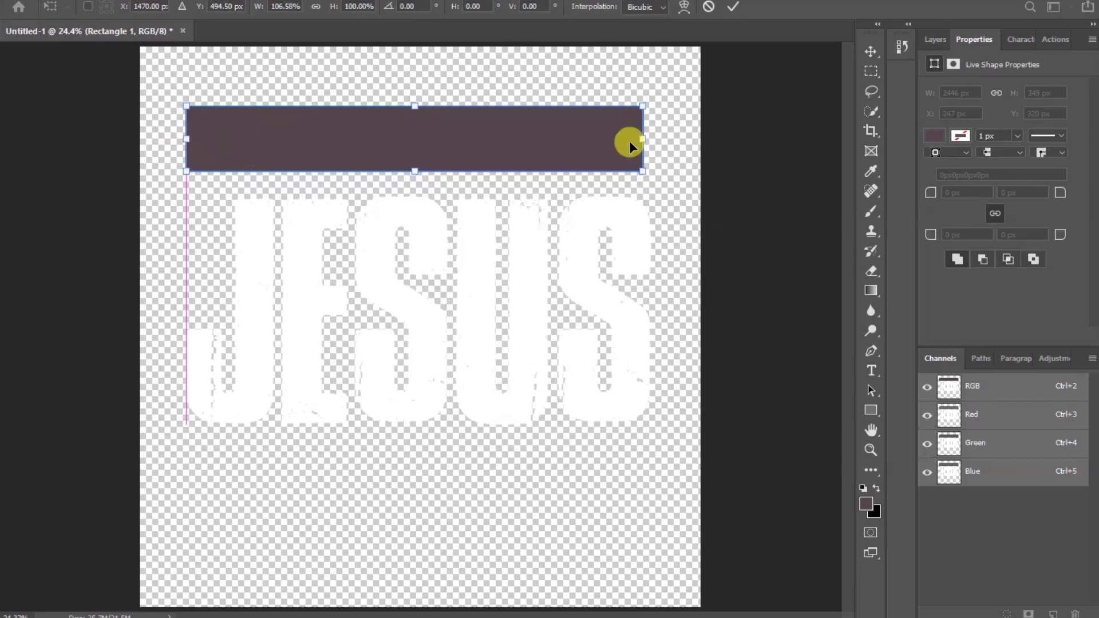
{"action": "left_click", "coordinate": [735, 10]}
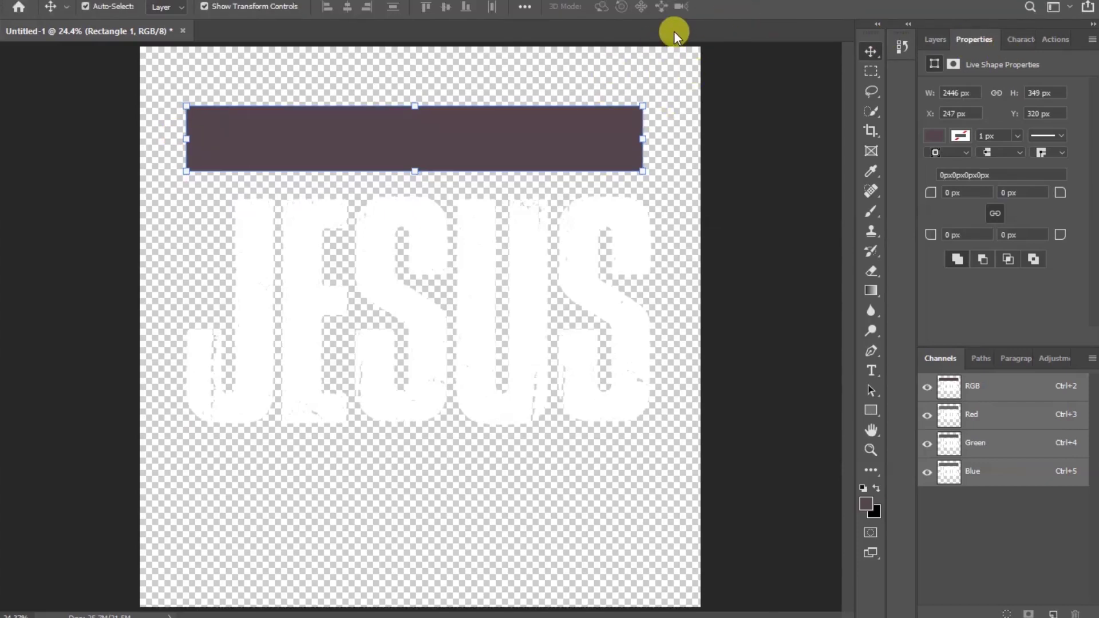
Fill the rectangle above the JESUS text with white
{"action": "left_click", "coordinate": [935, 139]}
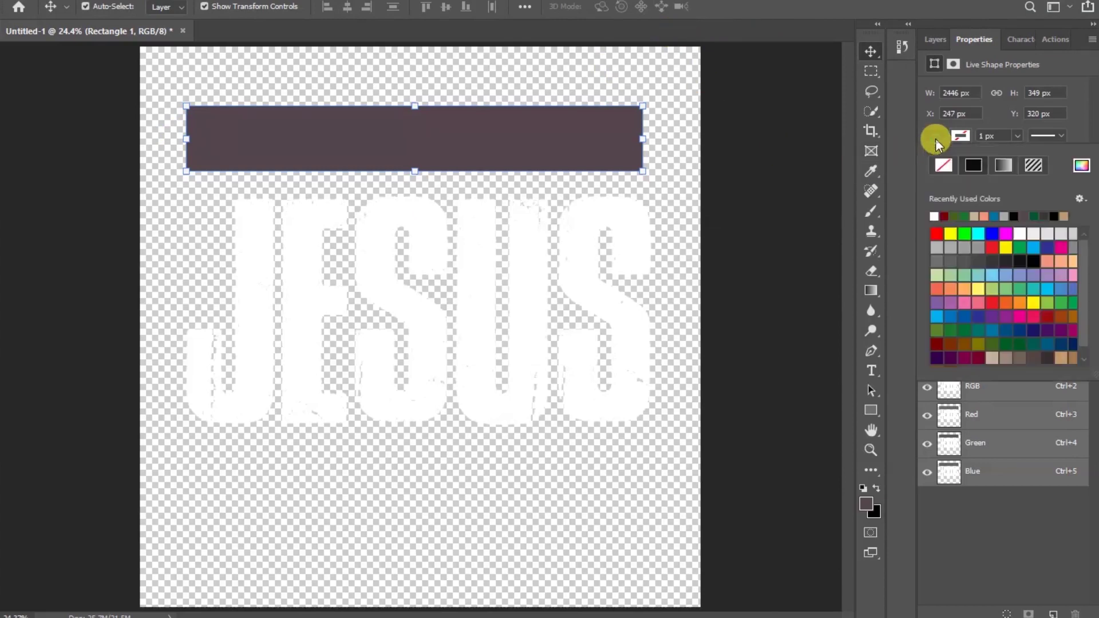
{"action": "left_click", "coordinate": [934, 217]}
{"action": "left_click", "coordinate": [935, 41]}
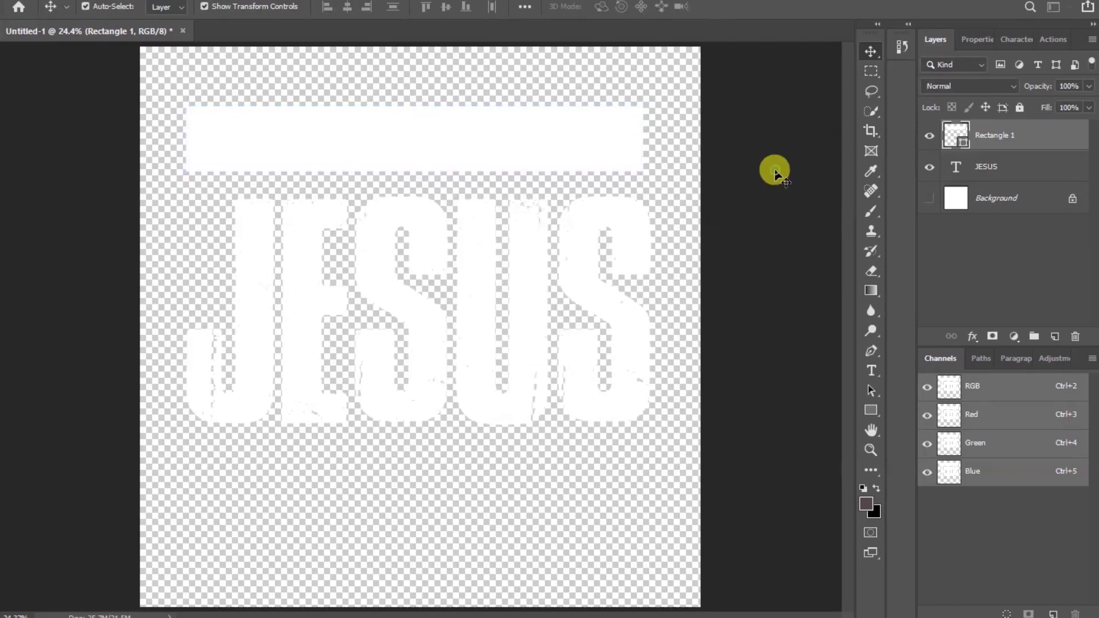
{"action": "left_click", "coordinate": [775, 172]}
Add a text layer reading "DECIDE TO ACCEPT" over the white rectangle
{"action": "left_click", "coordinate": [870, 372]}
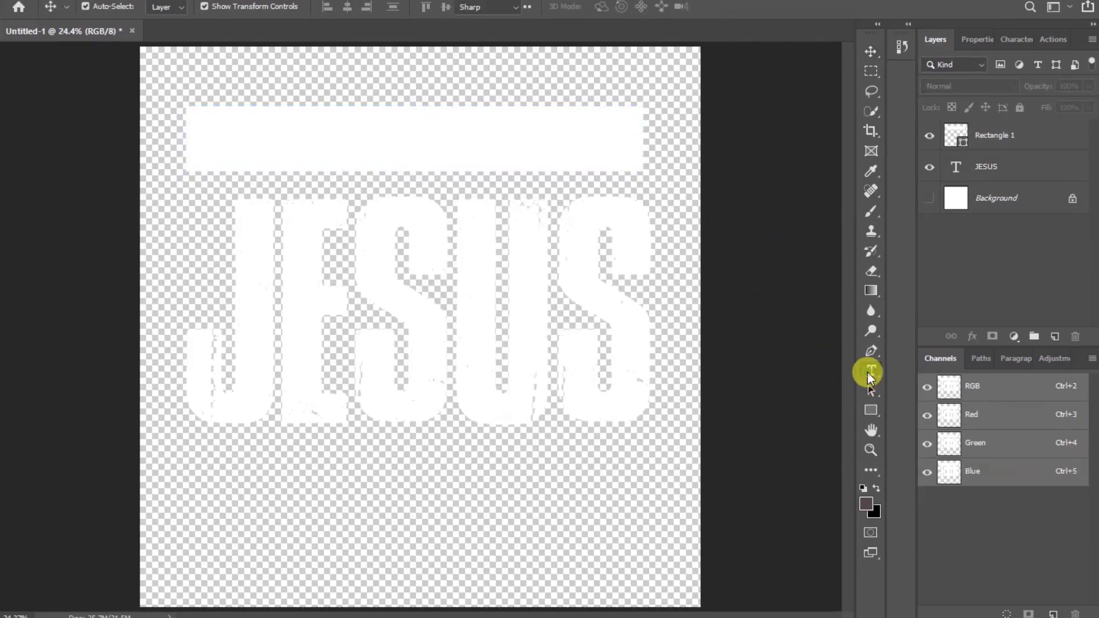
{"action": "left_click", "coordinate": [317, 146]}
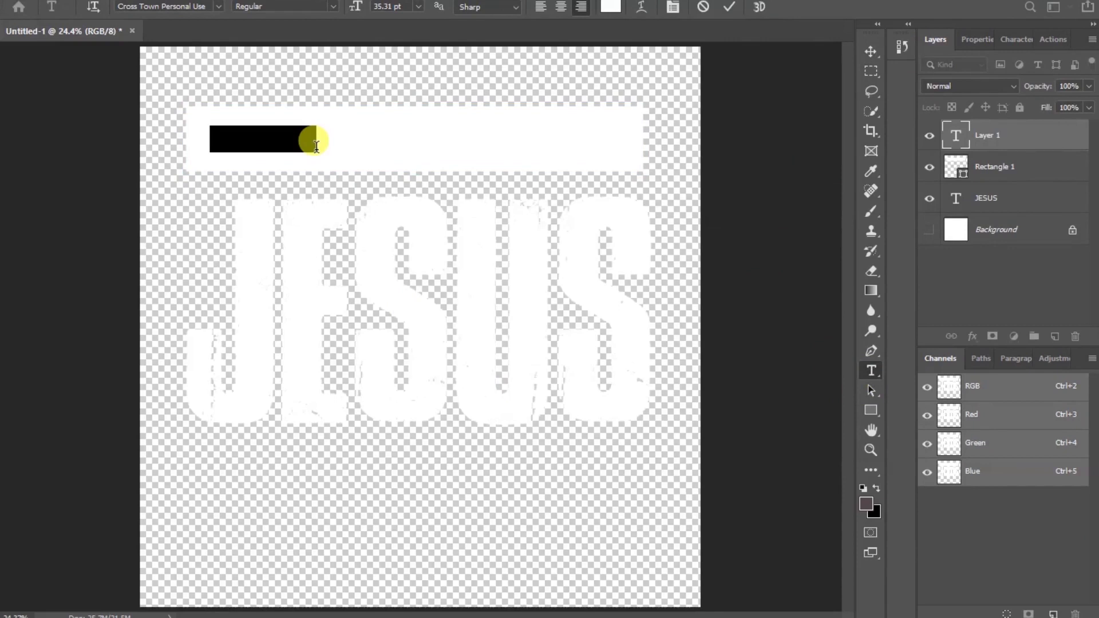
{"action": "type", "text": "NORM"}
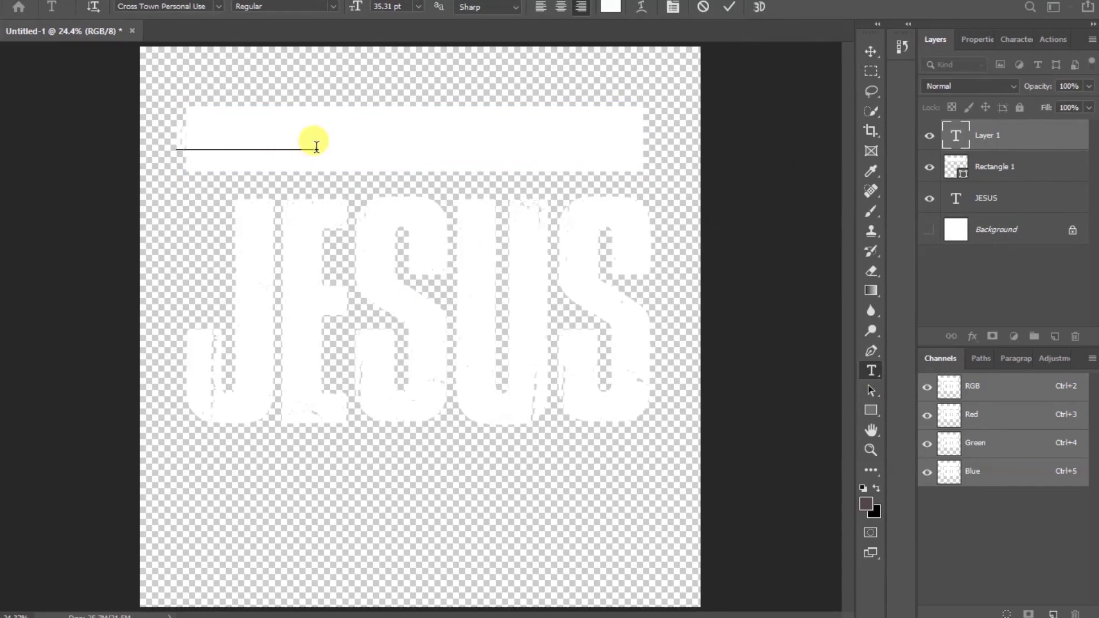
{"action": "left_click", "coordinate": [728, 8]}
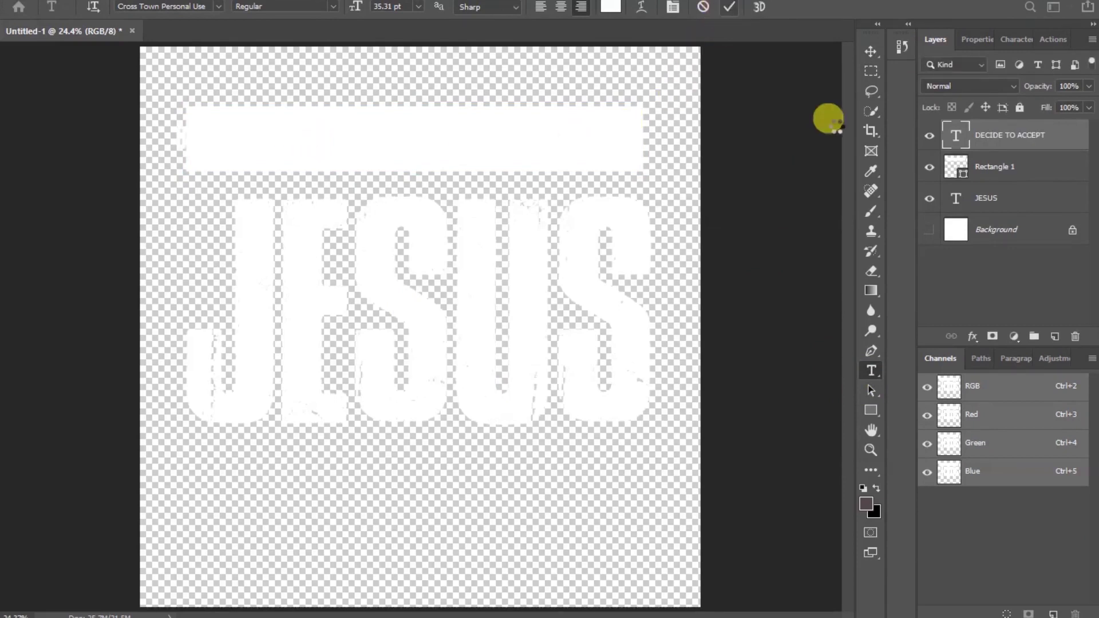
Colour the DECIDE TO ACCEPT text dark red (810a0a) and shift it right so it sits inside the white rectangle
{"action": "left_click", "coordinate": [981, 40]}
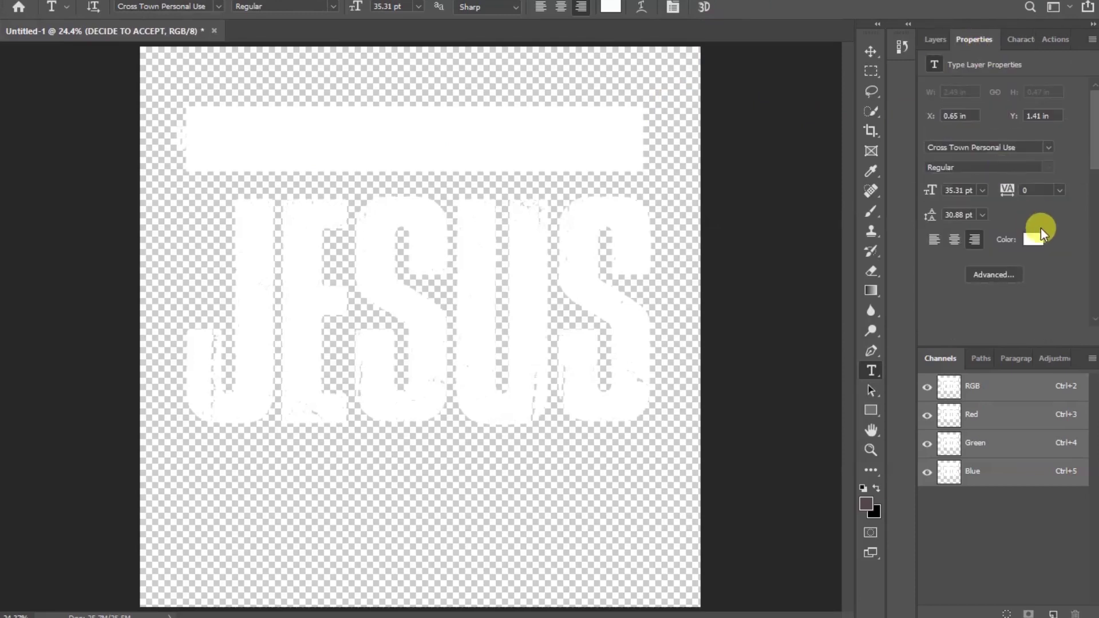
{"action": "left_click", "coordinate": [1035, 240]}
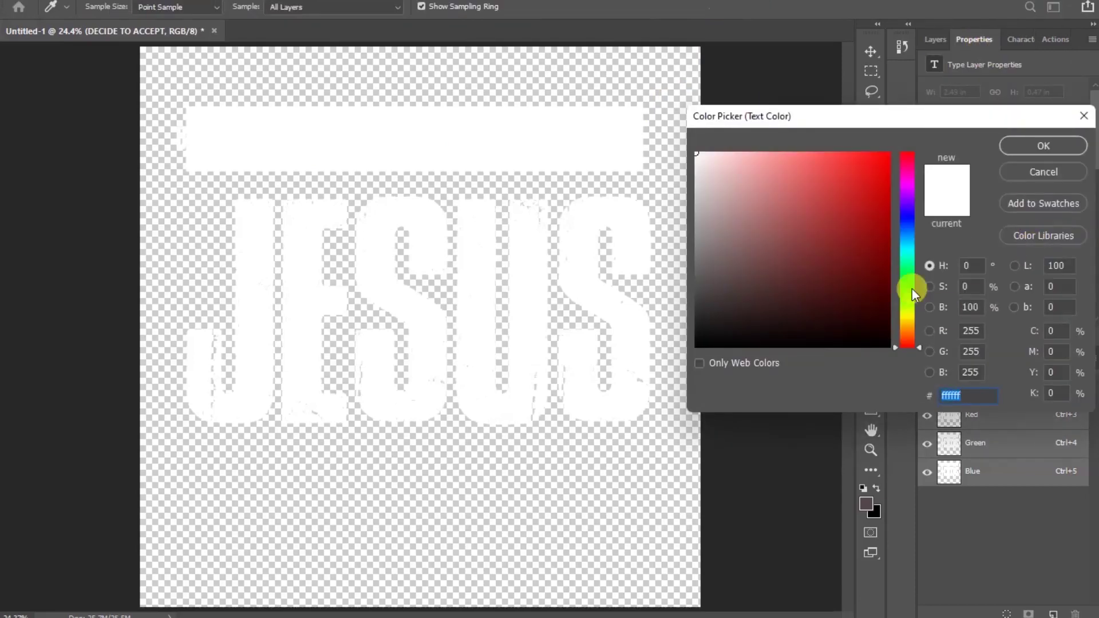
{"action": "left_click_drag", "start_coordinate": [876, 243], "coordinate": [875, 249]}
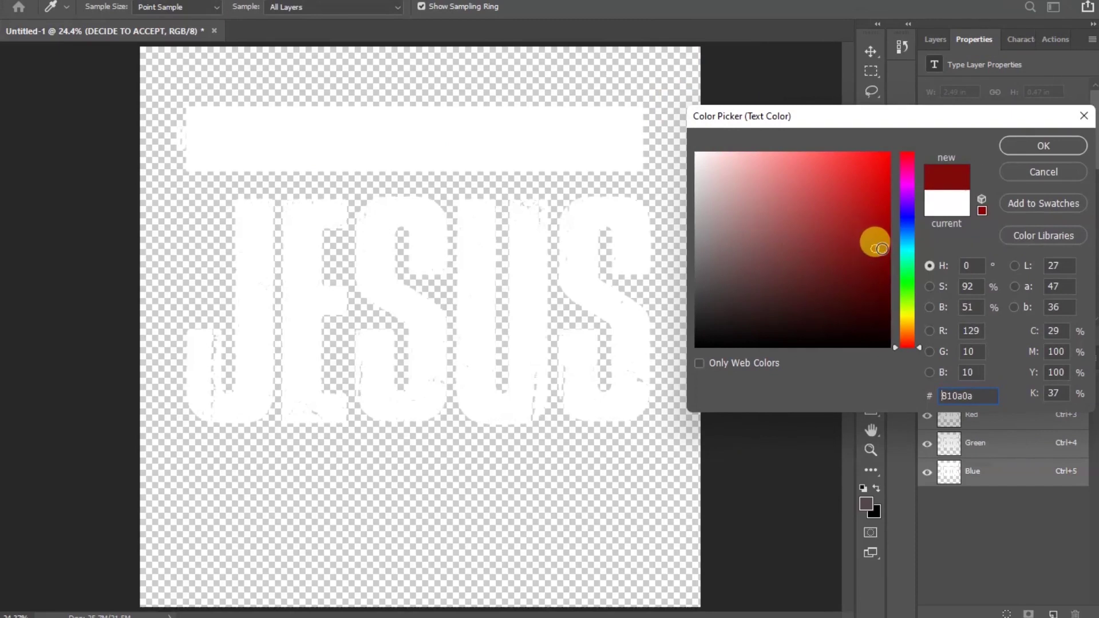
{"action": "left_click", "coordinate": [1030, 149]}
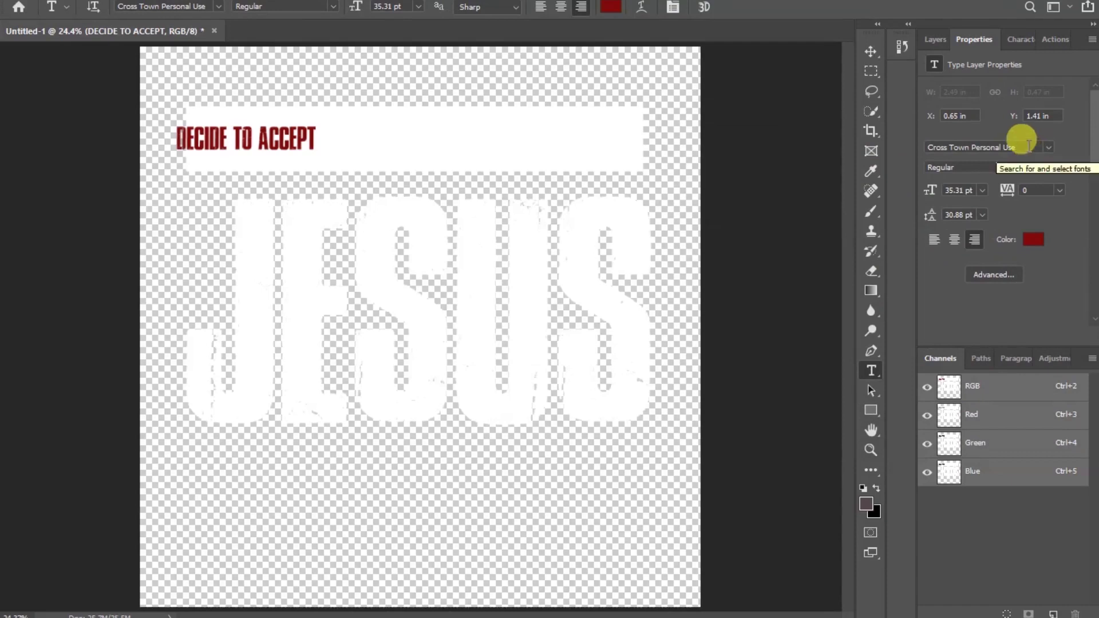
{"action": "left_click", "coordinate": [875, 49]}
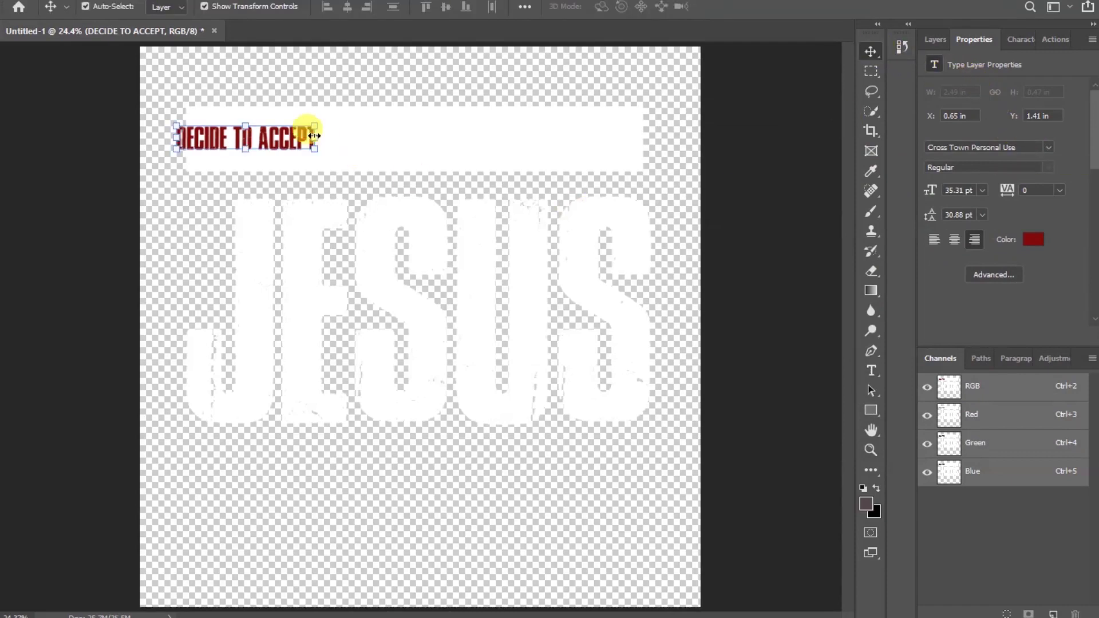
{"action": "left_click_drag", "start_coordinate": [284, 148], "coordinate": [308, 150]}
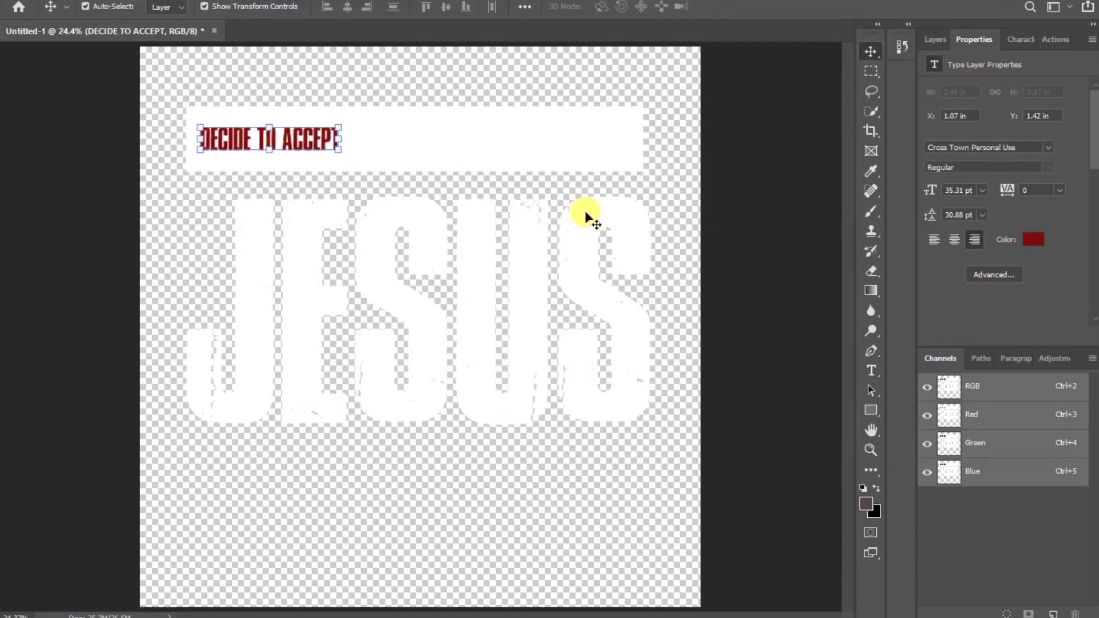
Set the DECIDE TO ACCEPT text to Franklin Gothic Heavy and enlarge it to about 7.85 inches wide, filling the white rectangle
{"action": "left_click", "coordinate": [1047, 148]}
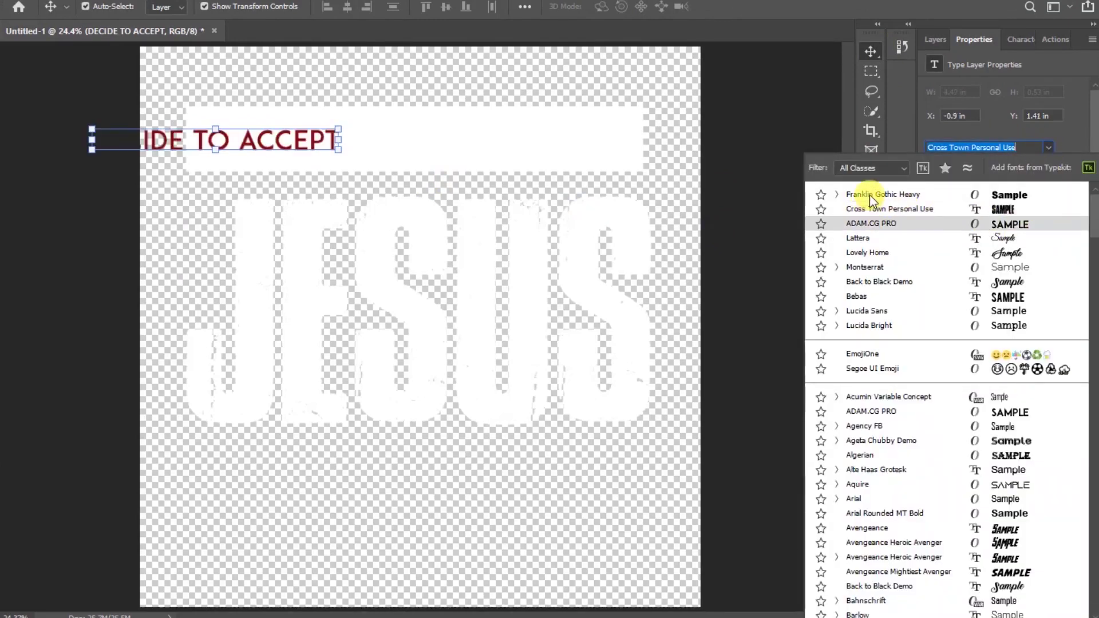
{"action": "left_click", "coordinate": [870, 195]}
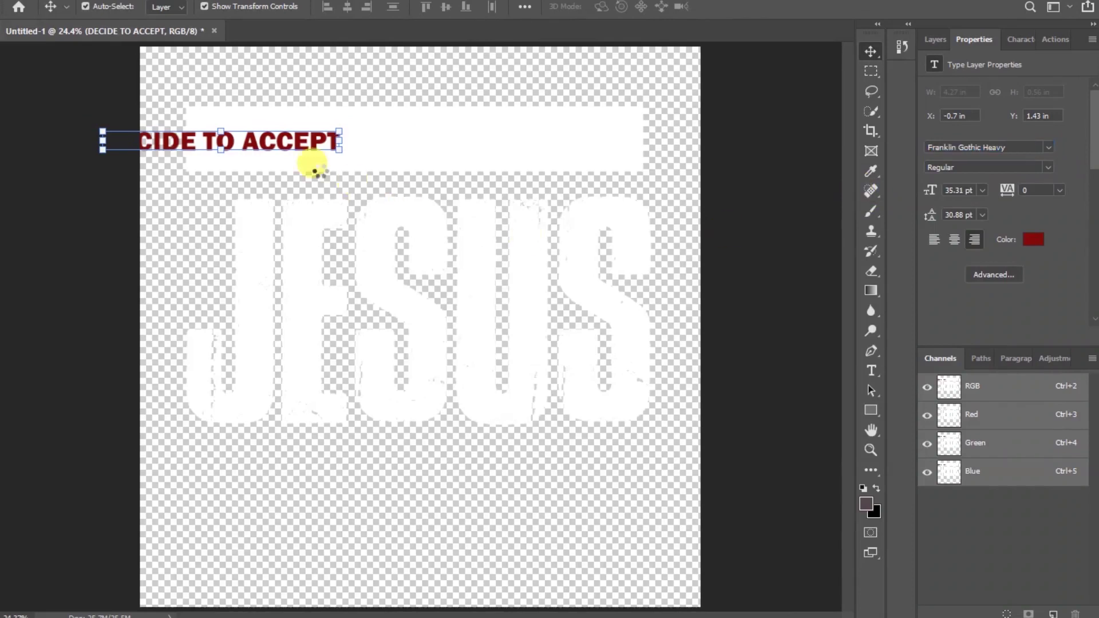
{"action": "left_click_drag", "start_coordinate": [290, 142], "coordinate": [634, 145]}
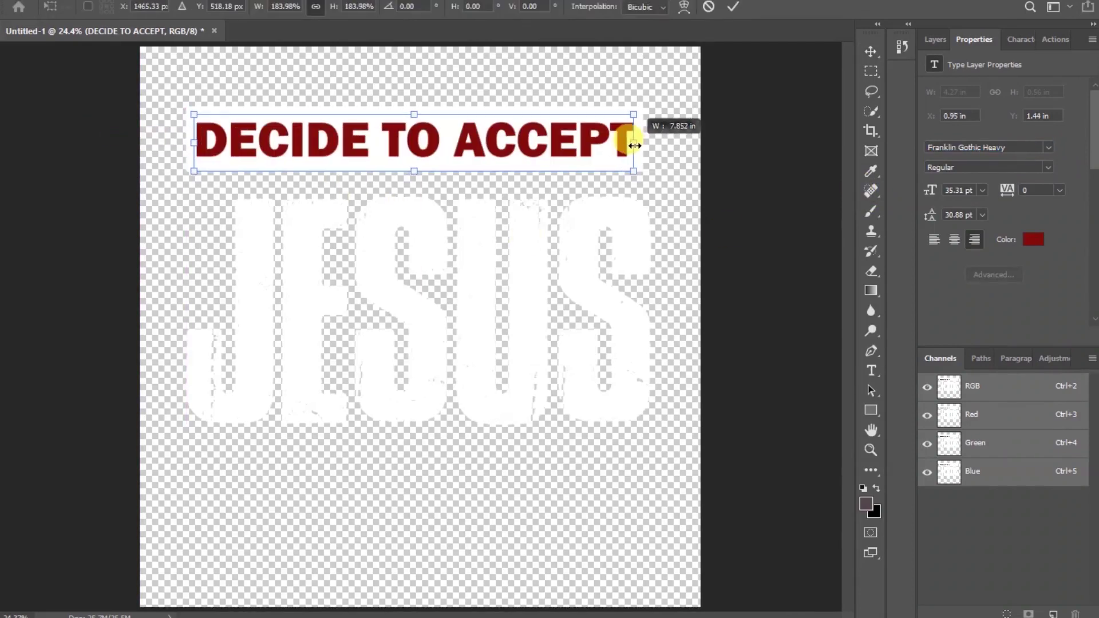
{"action": "left_click", "coordinate": [737, 7]}
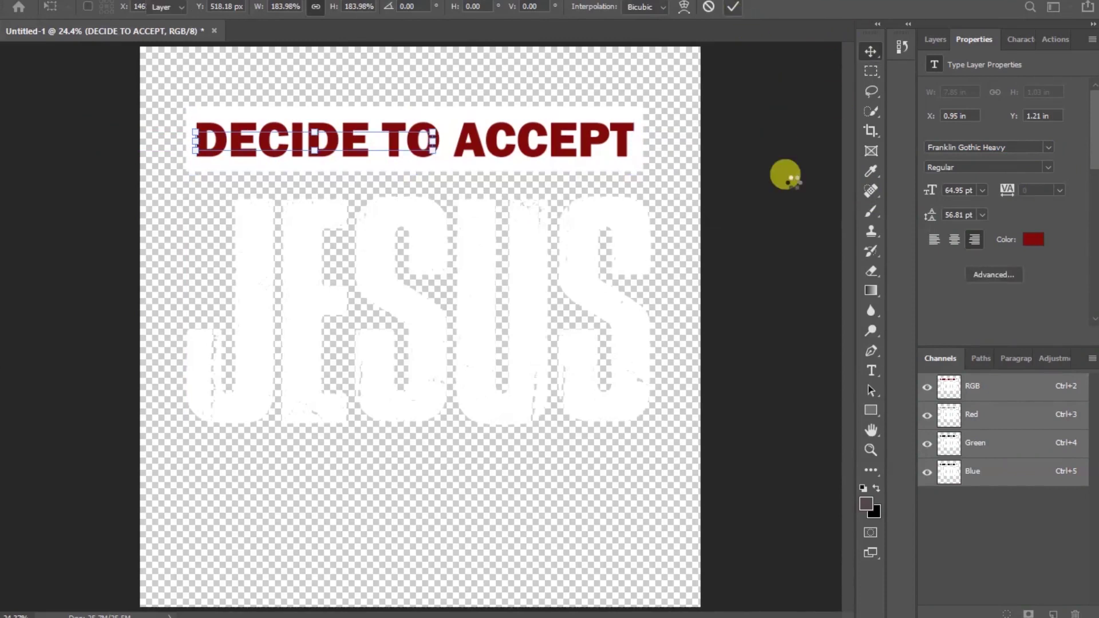
Apply a perspective transform to the white rectangle behind DECIDE TO ACCEPT, making its left end shorter than its right and its top edge narrower
{"action": "left_click", "coordinate": [787, 175]}
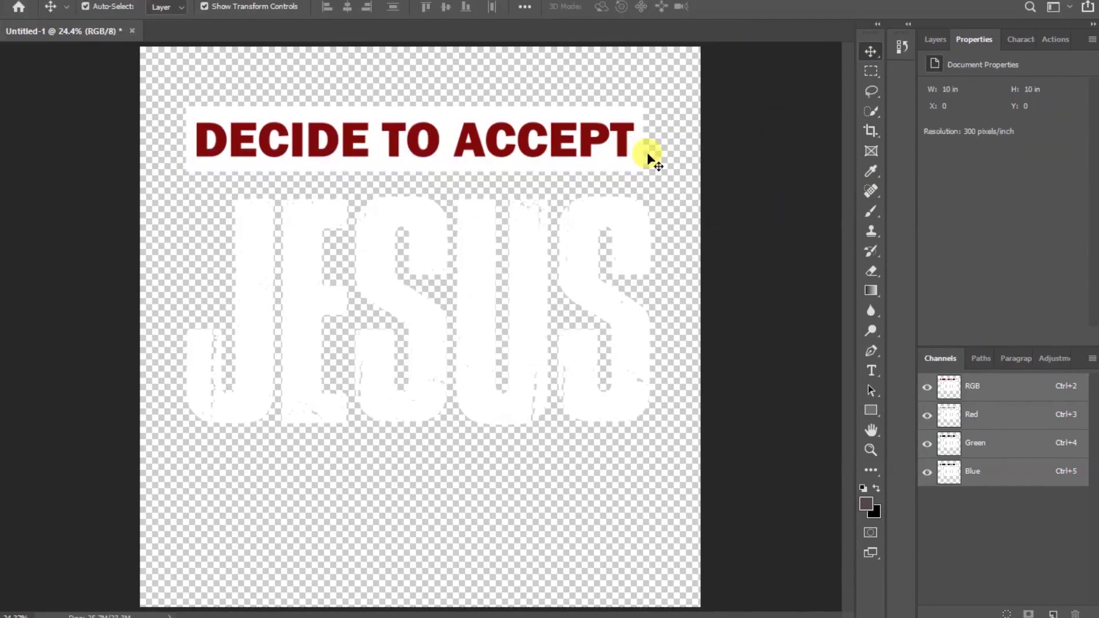
{"action": "left_click", "coordinate": [491, 111]}
{"action": "key", "text": "ctrl+t"}
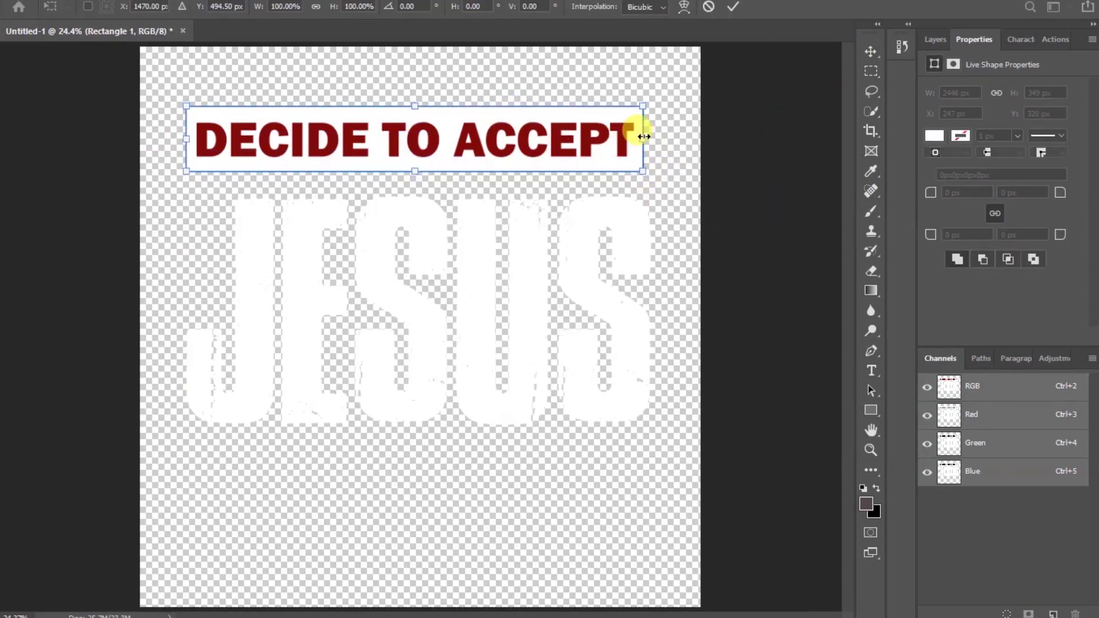
{"action": "right_click", "coordinate": [445, 115]}
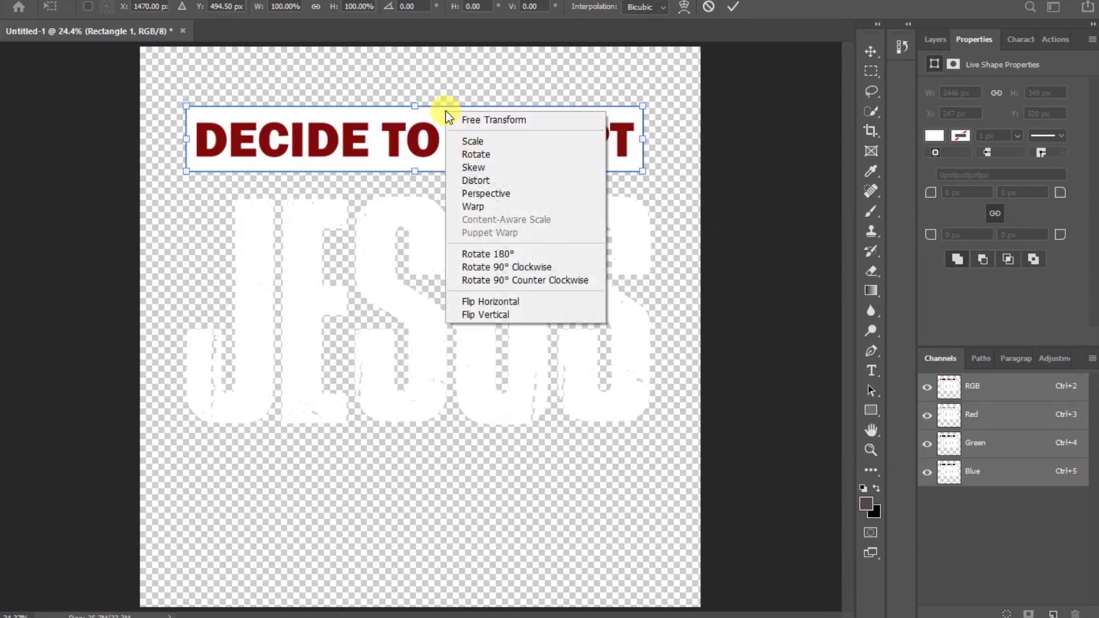
{"action": "left_click", "coordinate": [527, 196]}
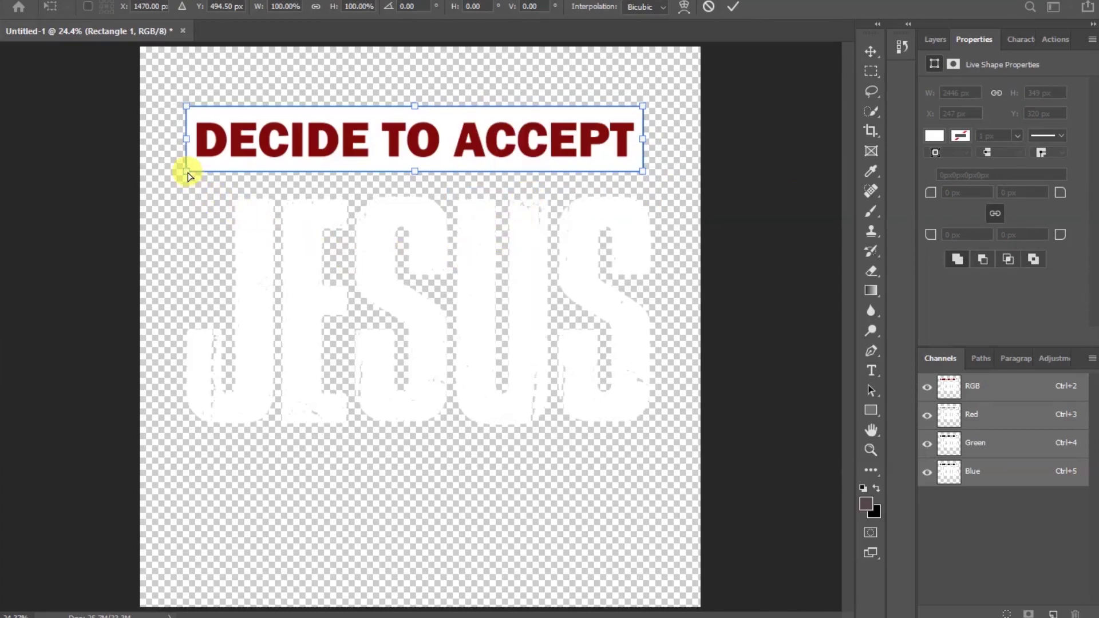
{"action": "left_click_drag", "start_coordinate": [190, 176], "coordinate": [191, 169]}
{"action": "left_click_drag", "start_coordinate": [644, 174], "coordinate": [645, 181]}
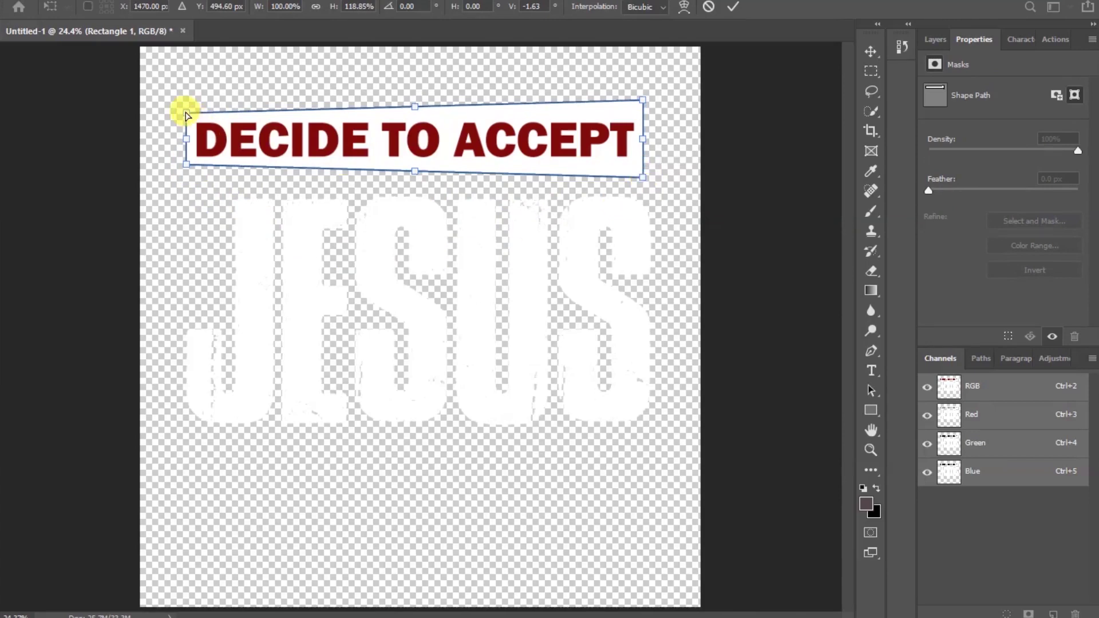
{"action": "left_click_drag", "start_coordinate": [185, 115], "coordinate": [205, 116]}
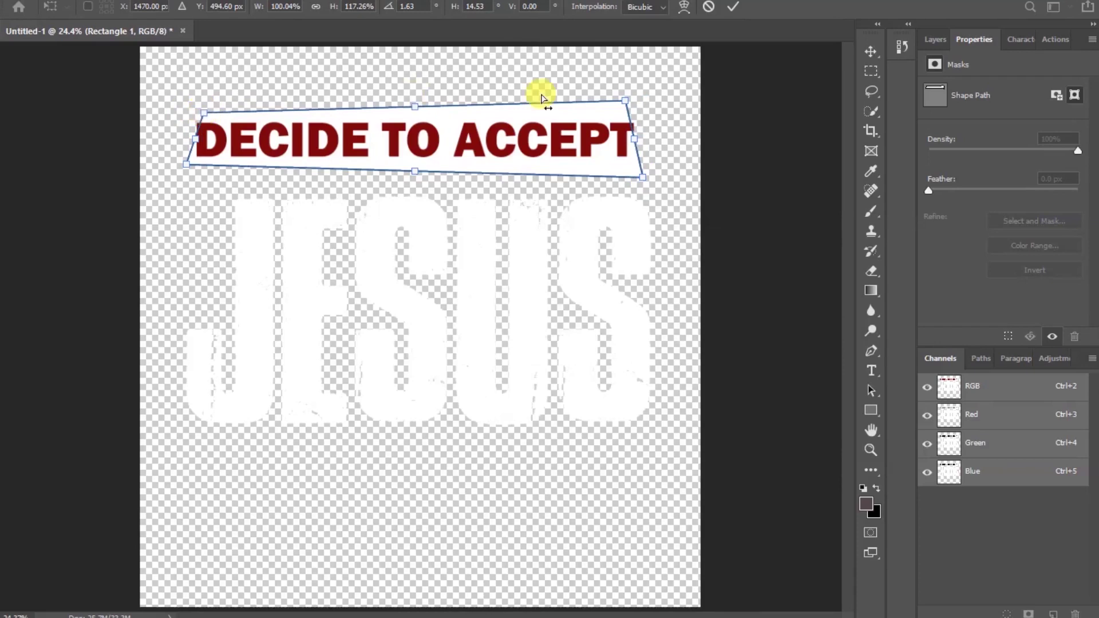
{"action": "left_click", "coordinate": [736, 12]}
{"action": "left_click", "coordinate": [769, 205]}
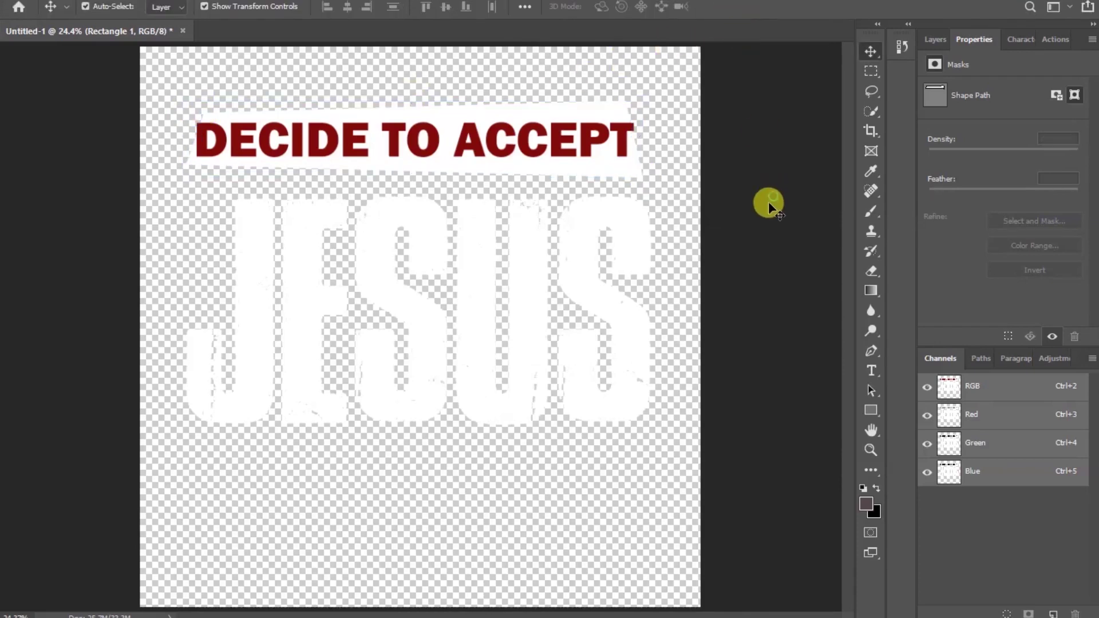
Shrink the DECIDE TO ACCEPT text to fit inside the slanted white banner and widen the banner shape to about 105%
{"action": "left_click", "coordinate": [465, 148]}
{"action": "left_click_drag", "start_coordinate": [196, 143], "coordinate": [229, 145]}
{"action": "left_click_drag", "start_coordinate": [634, 146], "coordinate": [659, 140]}
{"action": "left_click", "coordinate": [734, 8]}
{"action": "left_click", "coordinate": [631, 171]}
{"action": "left_click_drag", "start_coordinate": [189, 137], "coordinate": [183, 138]}
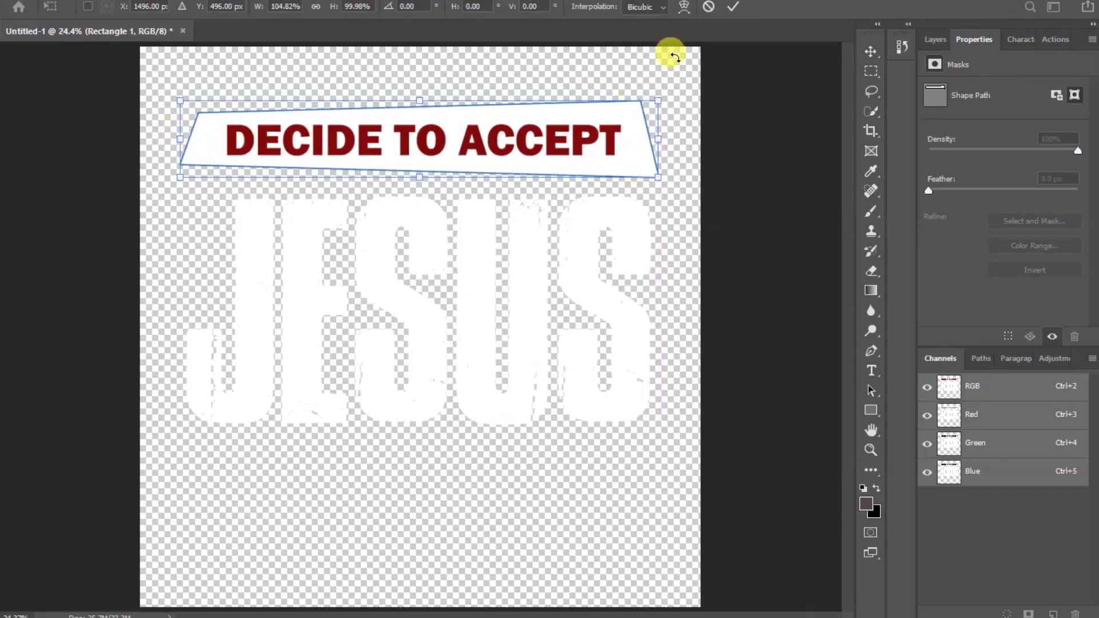
{"action": "left_click", "coordinate": [735, 7]}
{"action": "left_click", "coordinate": [789, 163]}
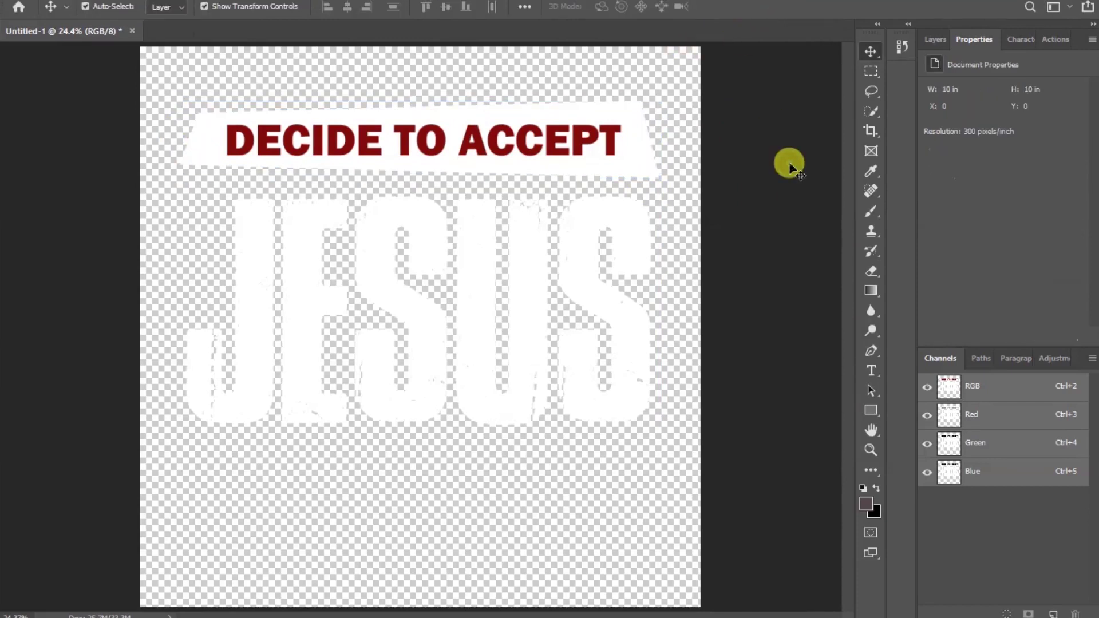
Duplicate the DECIDE TO ACCEPT text and its white banner shape together and move the copies straight down below JESUS
{"action": "left_click", "coordinate": [933, 40]}
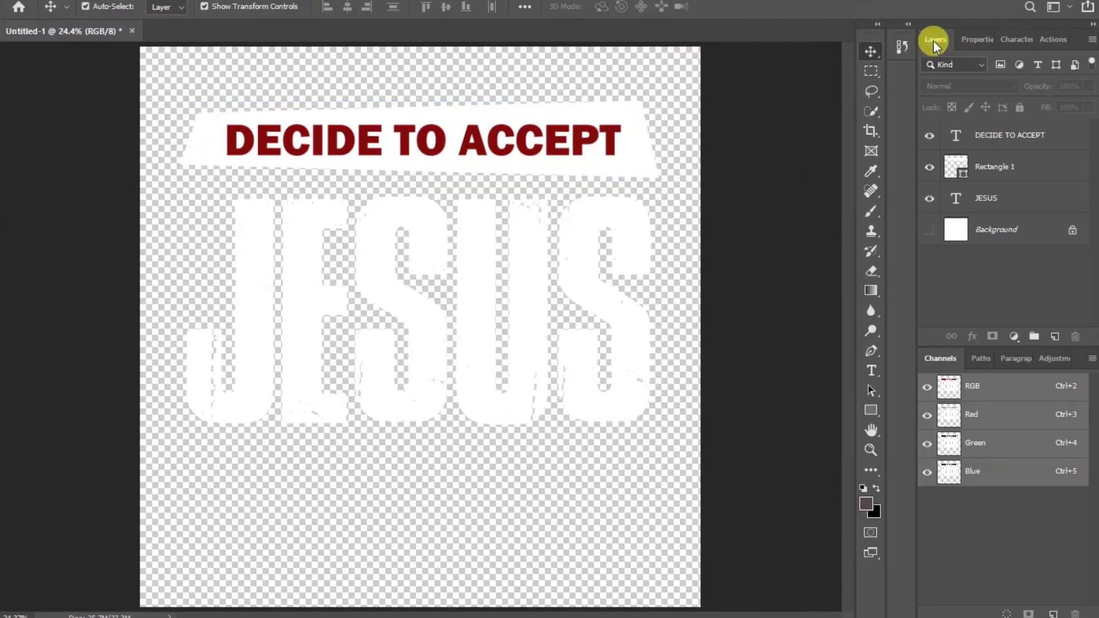
{"action": "left_click", "coordinate": [1004, 139]}
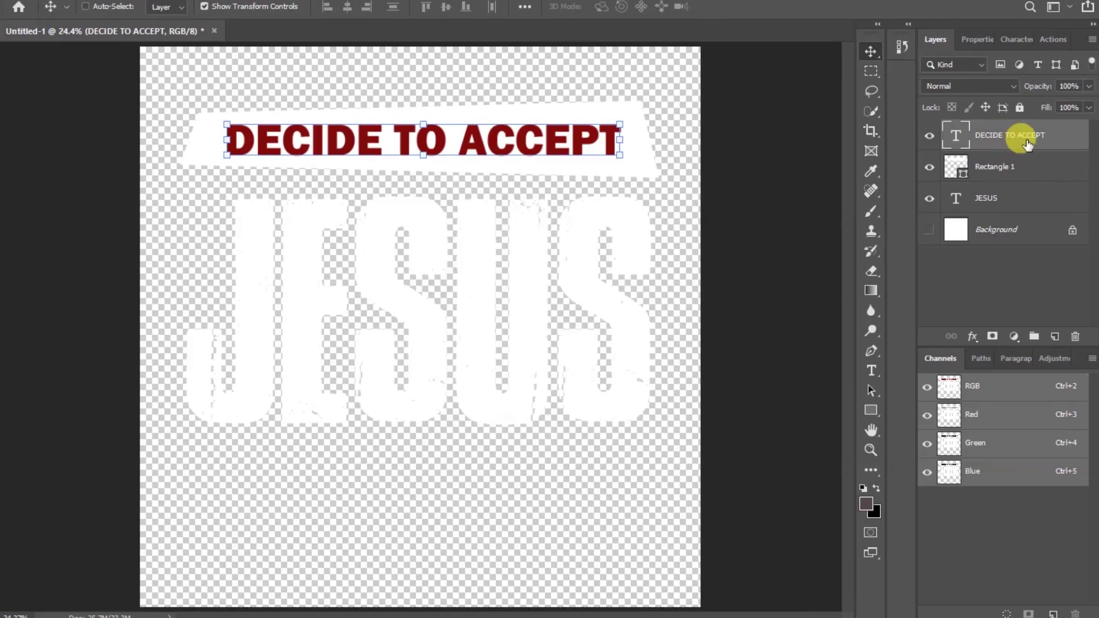
{"action": "left_click", "coordinate": [1027, 168], "text": "ctrl"}
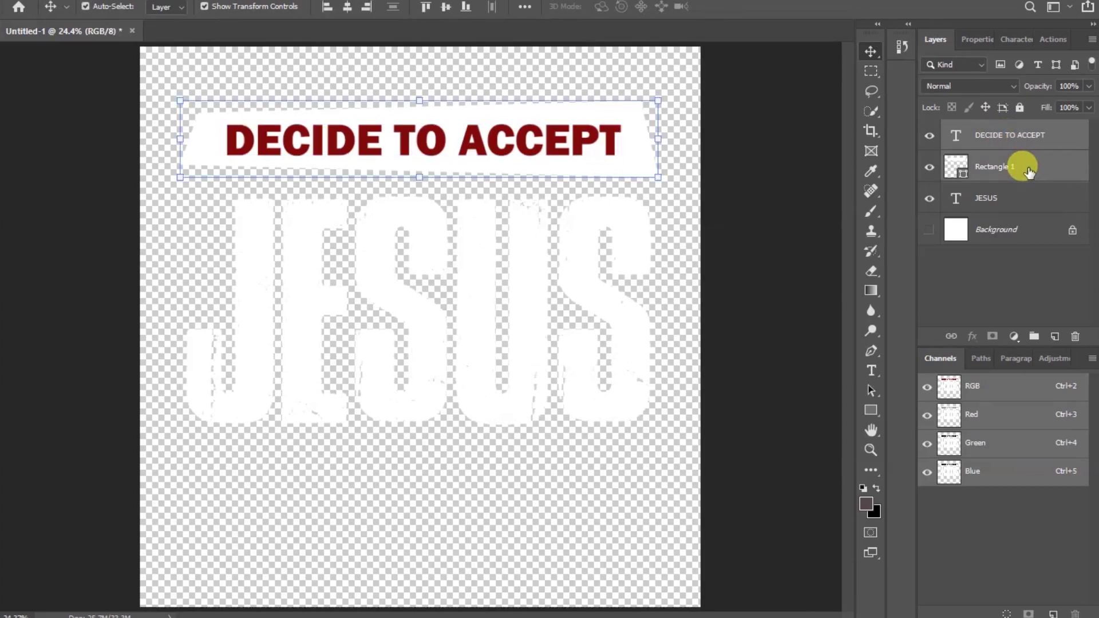
{"action": "key", "text": "ctrl+j"}
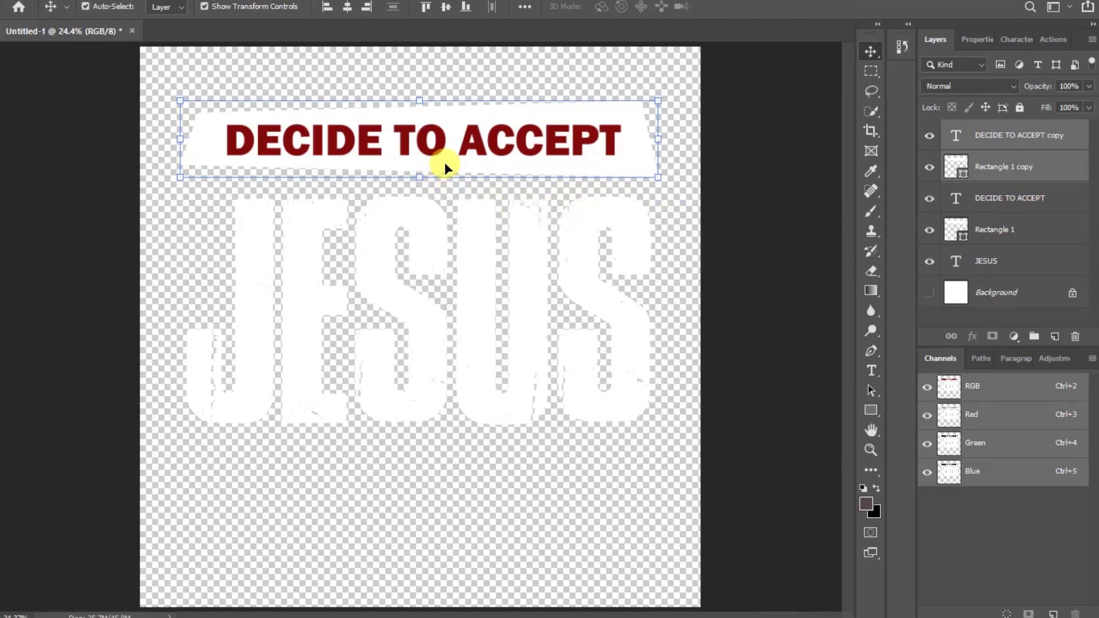
{"action": "left_click_drag", "start_coordinate": [445, 164], "coordinate": [445, 490]}
{"action": "left_click", "coordinate": [533, 550]}
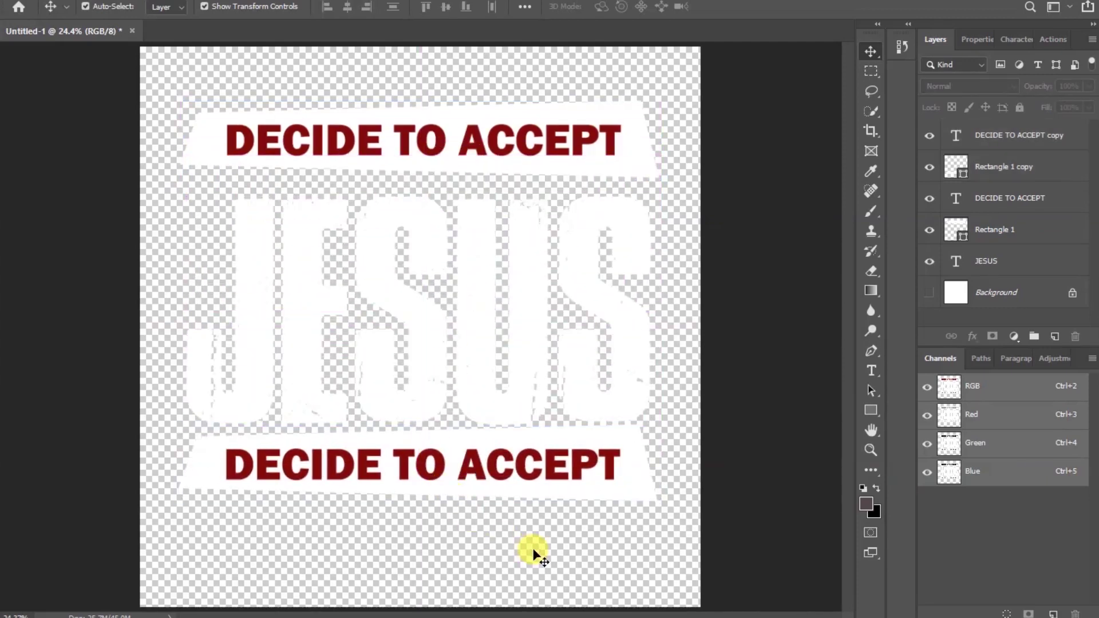
Flip the white banner shape below JESUS horizontally
{"action": "left_click", "coordinate": [647, 501]}
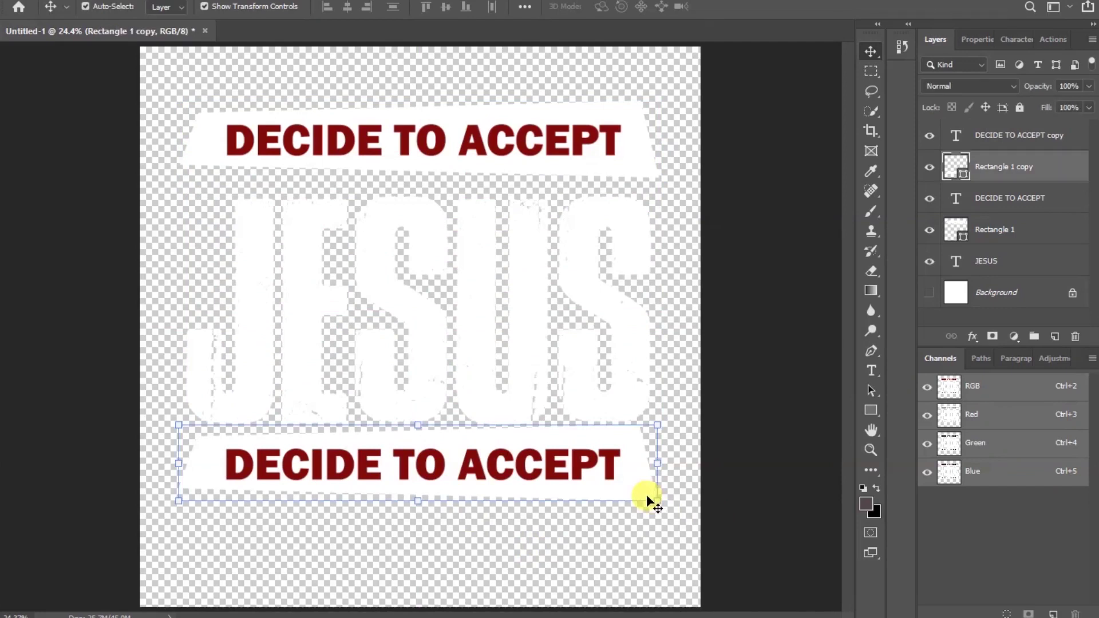
{"action": "left_click", "coordinate": [417, 424]}
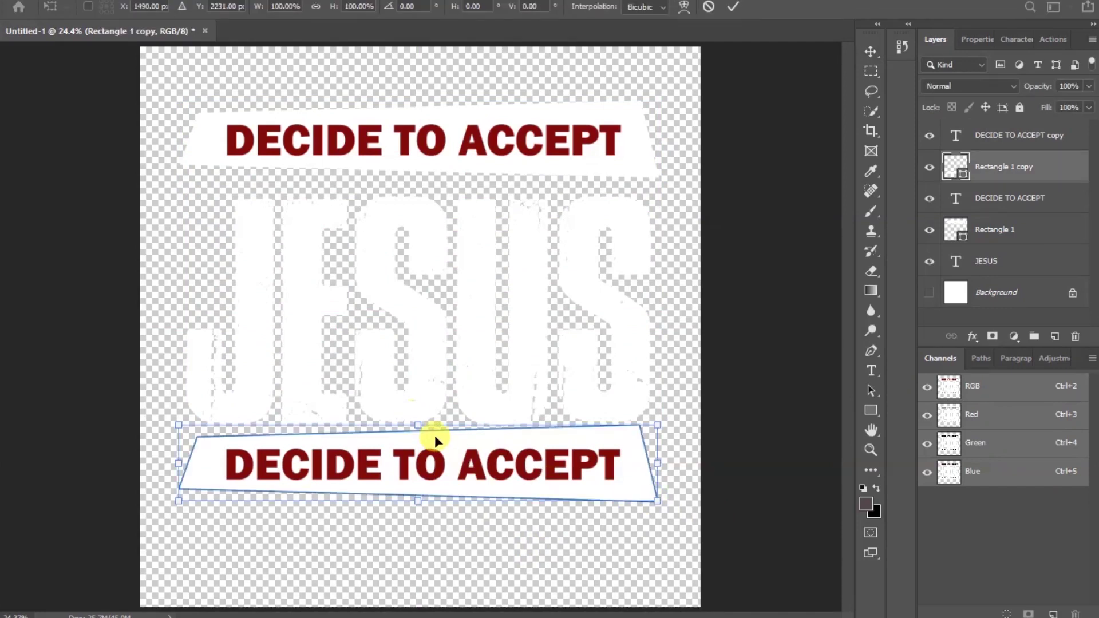
{"action": "right_click", "coordinate": [441, 437]}
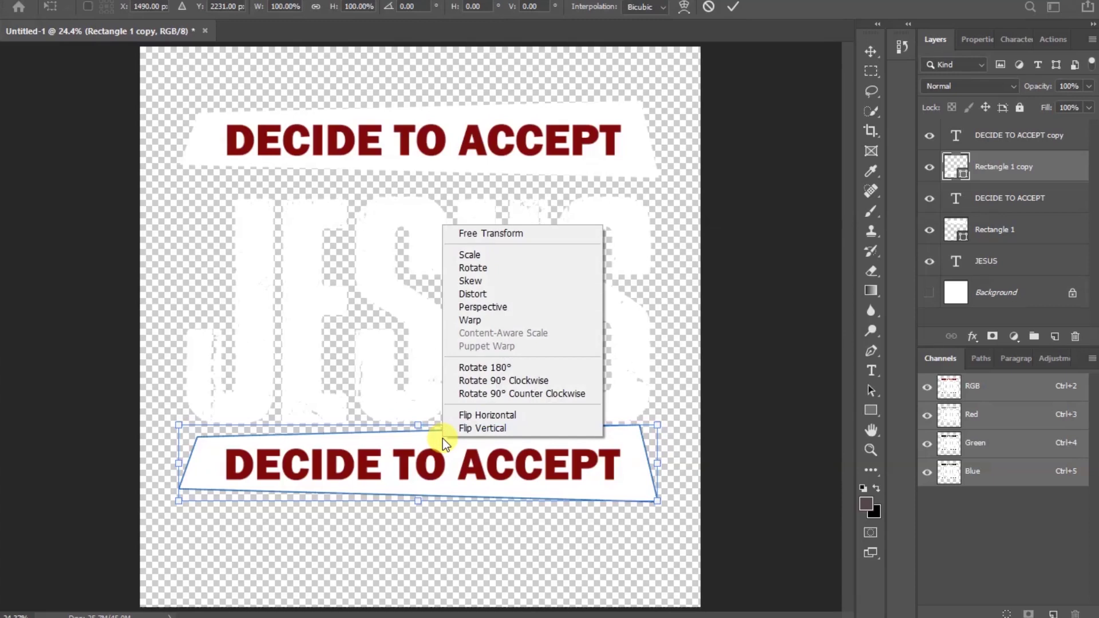
{"action": "left_click", "coordinate": [503, 415]}
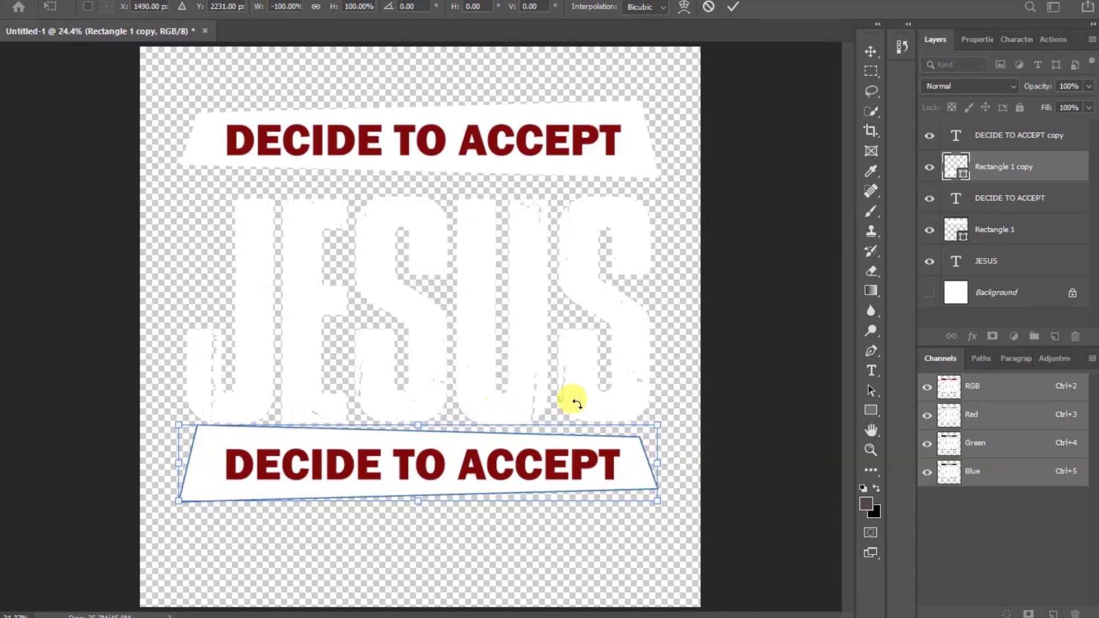
{"action": "left_click", "coordinate": [732, 7]}
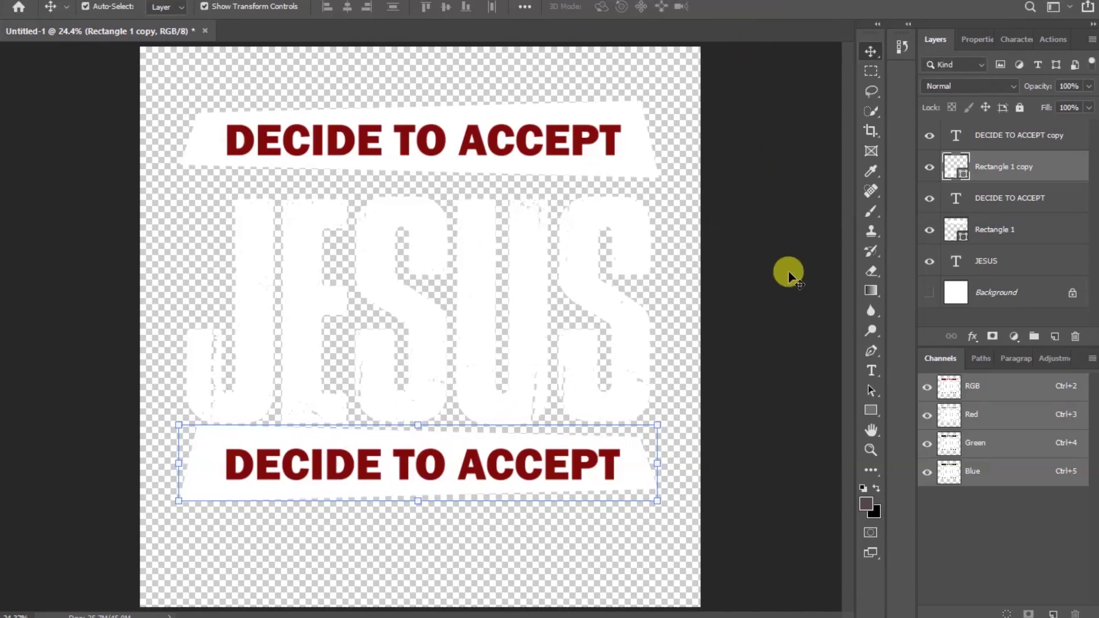
Replace the text on the lower banner with "AS YOUR YOUR ONLY LORD & SAVIOUR"
{"action": "left_click", "coordinate": [517, 468]}
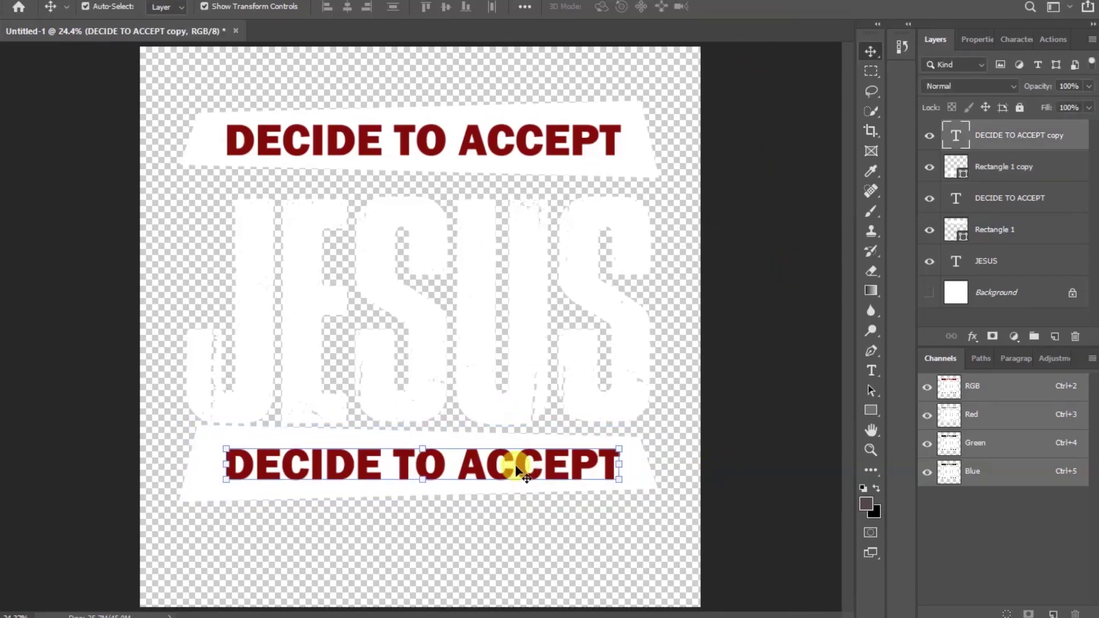
{"action": "double_click", "coordinate": [517, 468]}
{"action": "type", "text": "AS YOU"}
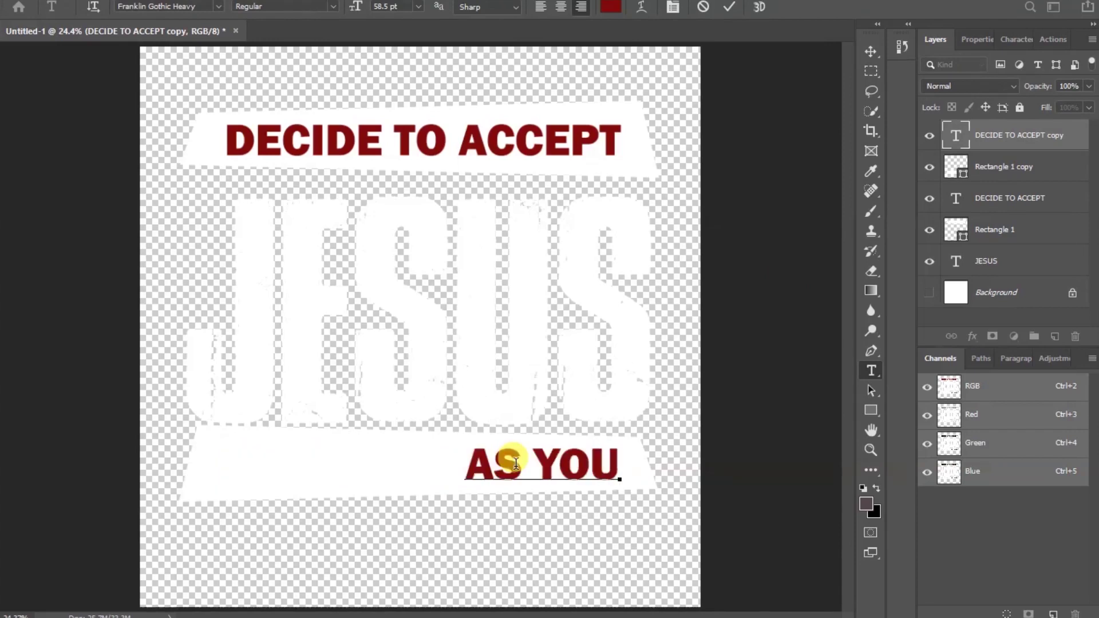
{"action": "type", "text": "R YOUR ONLY LORD "}
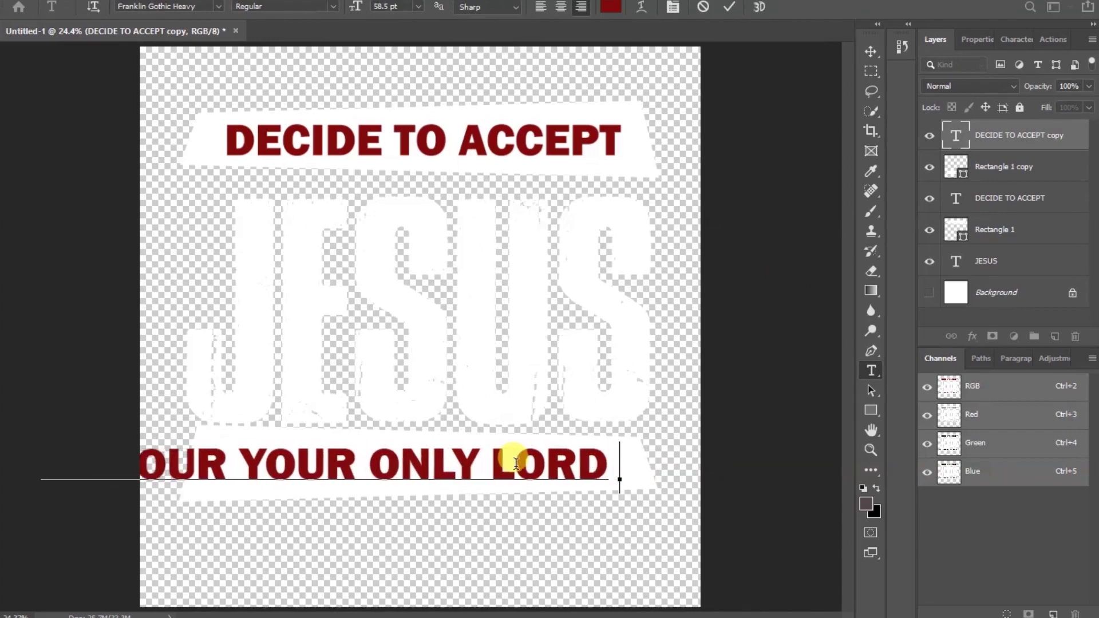
{"action": "type", "text": "& SAVIOUR"}
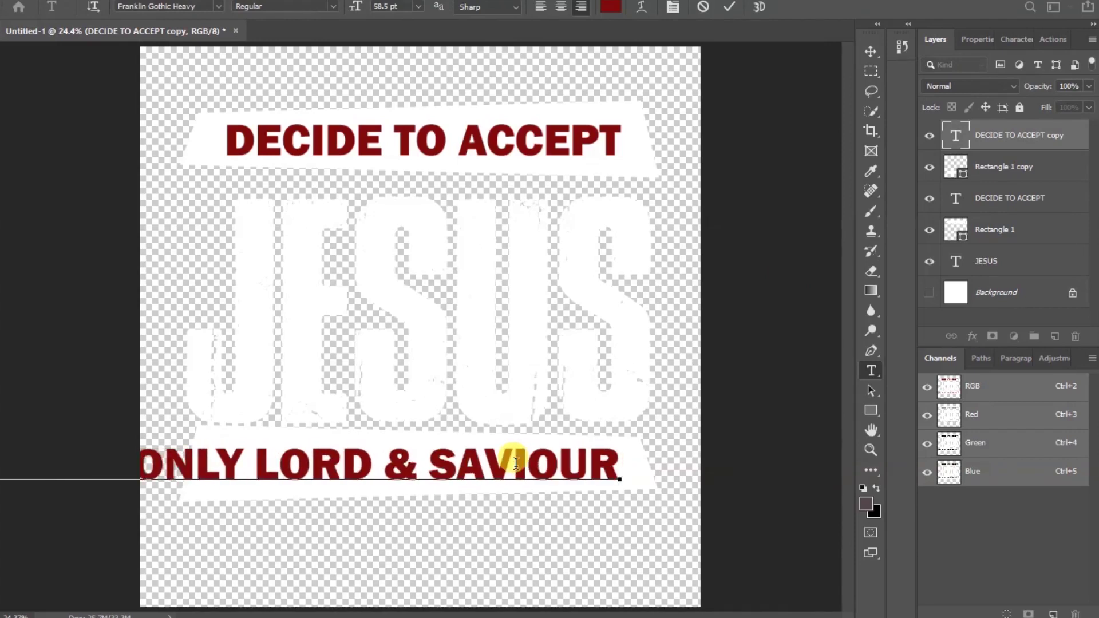
{"action": "left_click", "coordinate": [733, 7]}
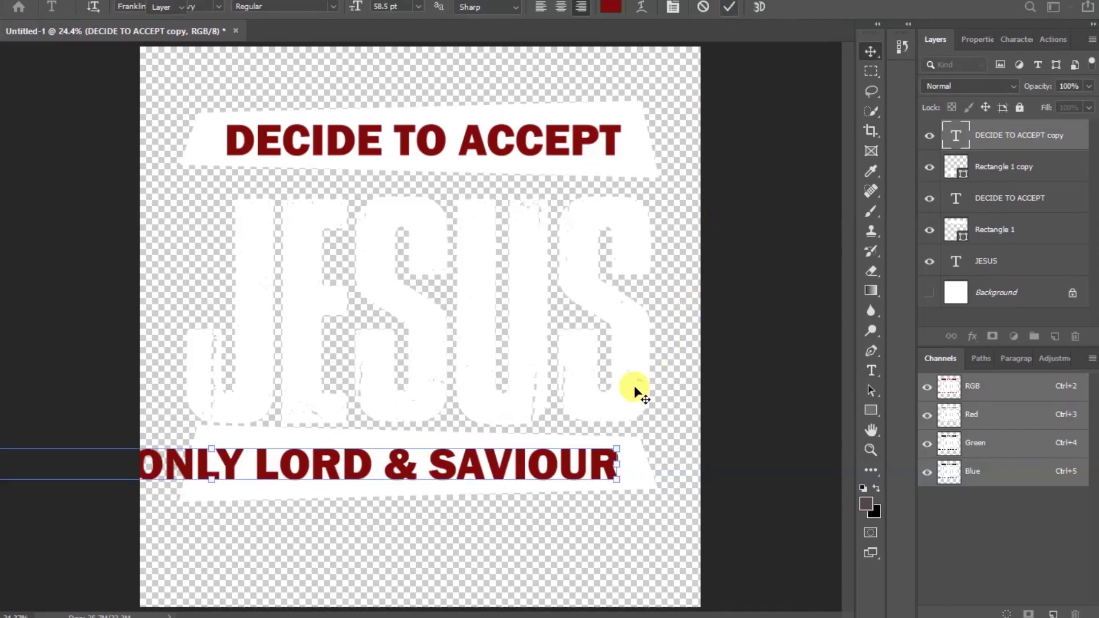
Scale the AS YOUR YOUR ONLY LORD & SAVIOUR text down to about 56% and centre it on the lower banner
{"action": "key", "text": "v"}
{"action": "left_click_drag", "start_coordinate": [503, 454], "coordinate": [592, 475]}
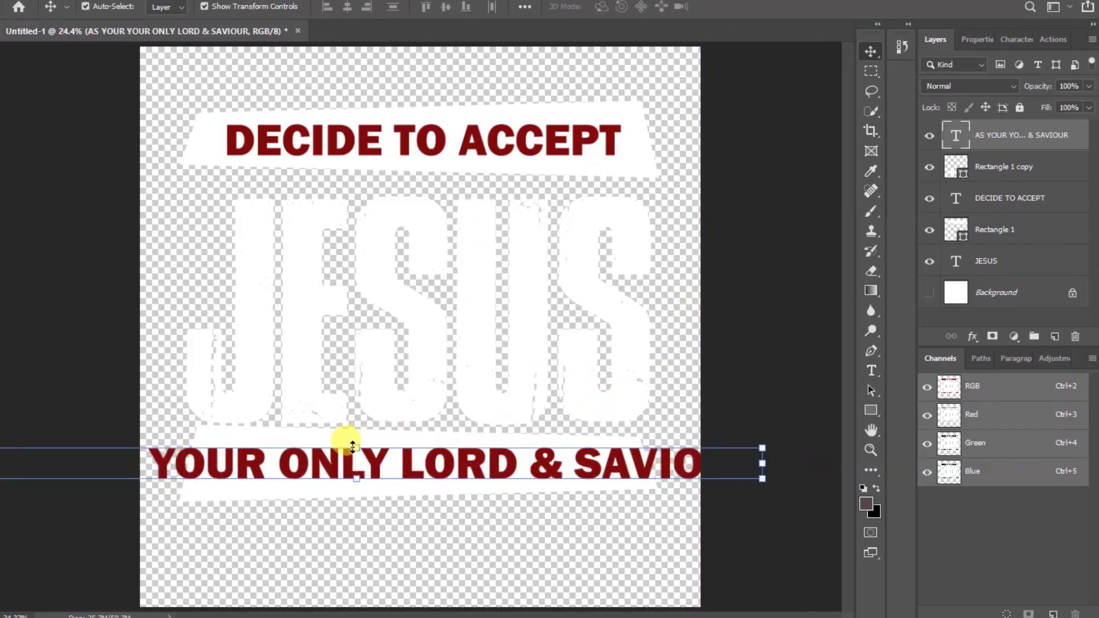
{"action": "key", "text": "ctrl+t"}
{"action": "left_click_drag", "start_coordinate": [356, 442], "coordinate": [357, 464]}
{"action": "left_click_drag", "start_coordinate": [297, 480], "coordinate": [359, 462]}
{"action": "key", "text": "Return"}
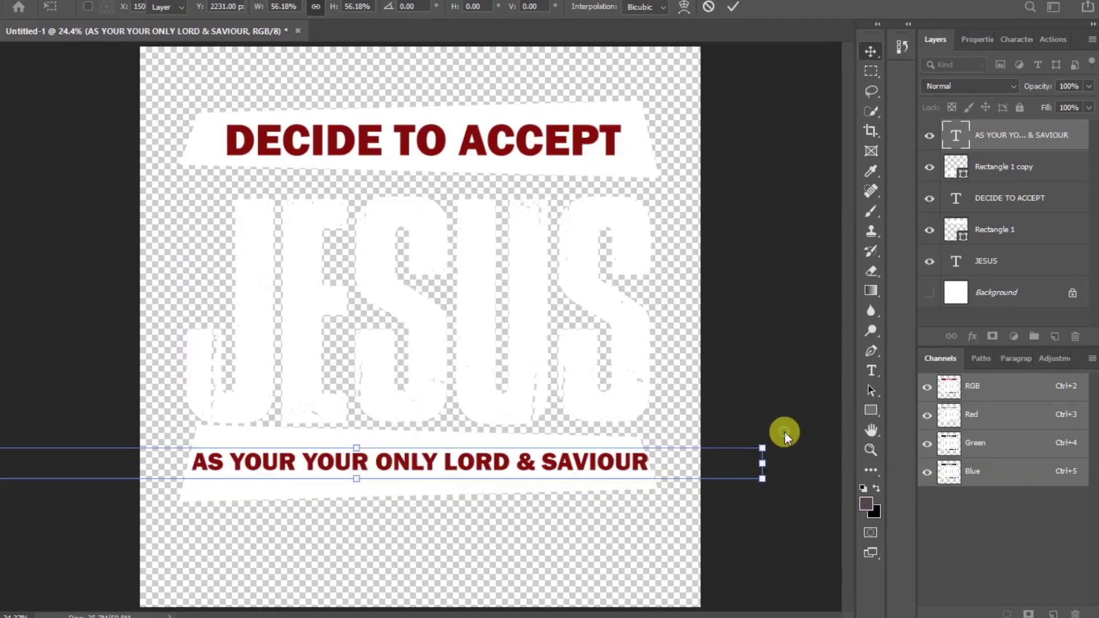
{"action": "left_click", "coordinate": [782, 443]}
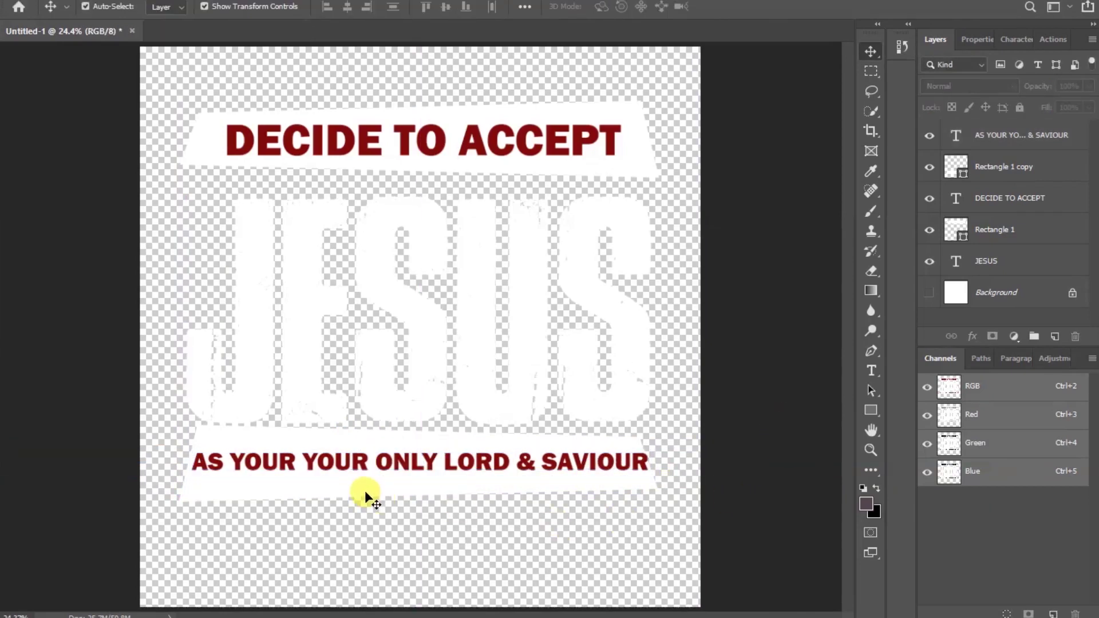
Resize the lower banner shape to about 105.5% width and 84% height, and nudge its text up slightly to suit
{"action": "left_click", "coordinate": [366, 494]}
{"action": "left_click_drag", "start_coordinate": [179, 501], "coordinate": [168, 459]}
{"action": "left_click_drag", "start_coordinate": [662, 461], "coordinate": [675, 460]}
{"action": "left_click", "coordinate": [732, 7]}
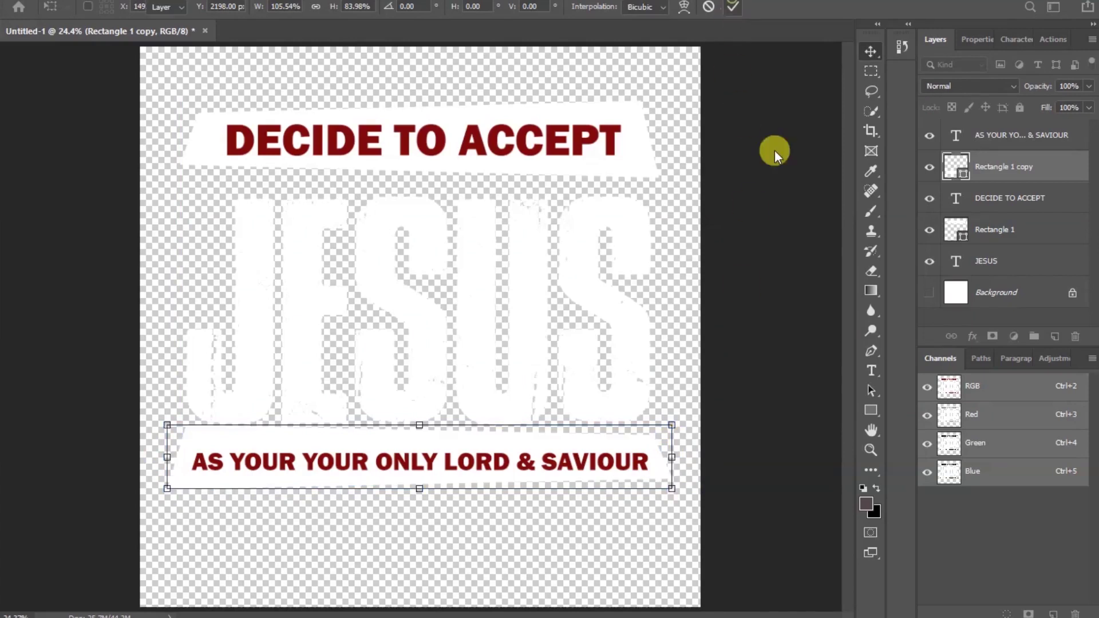
{"action": "left_click", "coordinate": [787, 246]}
{"action": "left_click", "coordinate": [456, 468]}
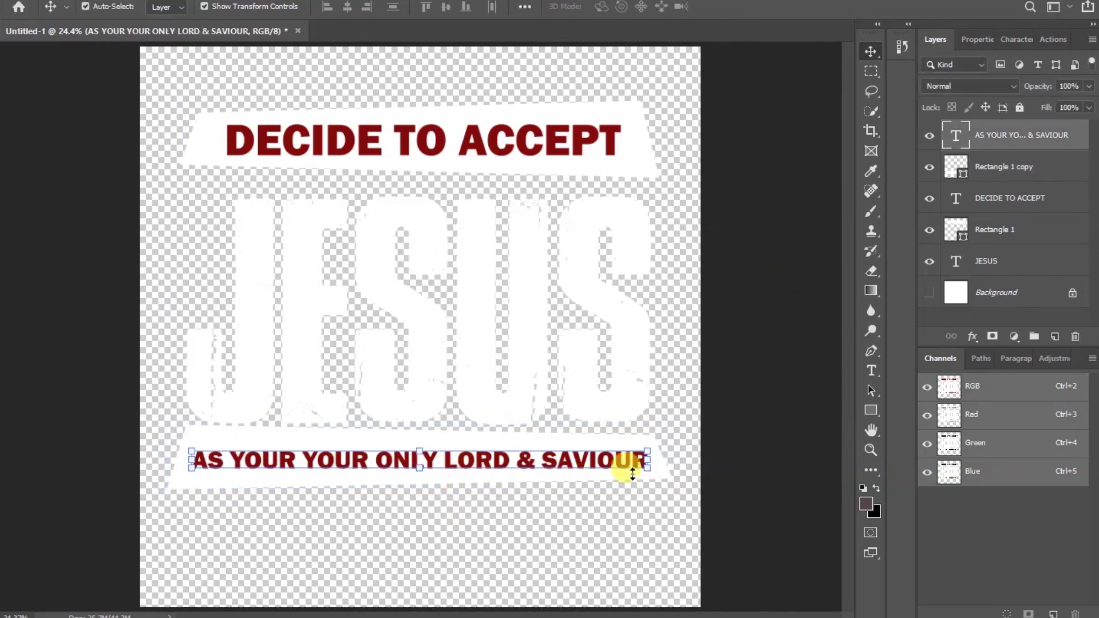
{"action": "left_click", "coordinate": [739, 403]}
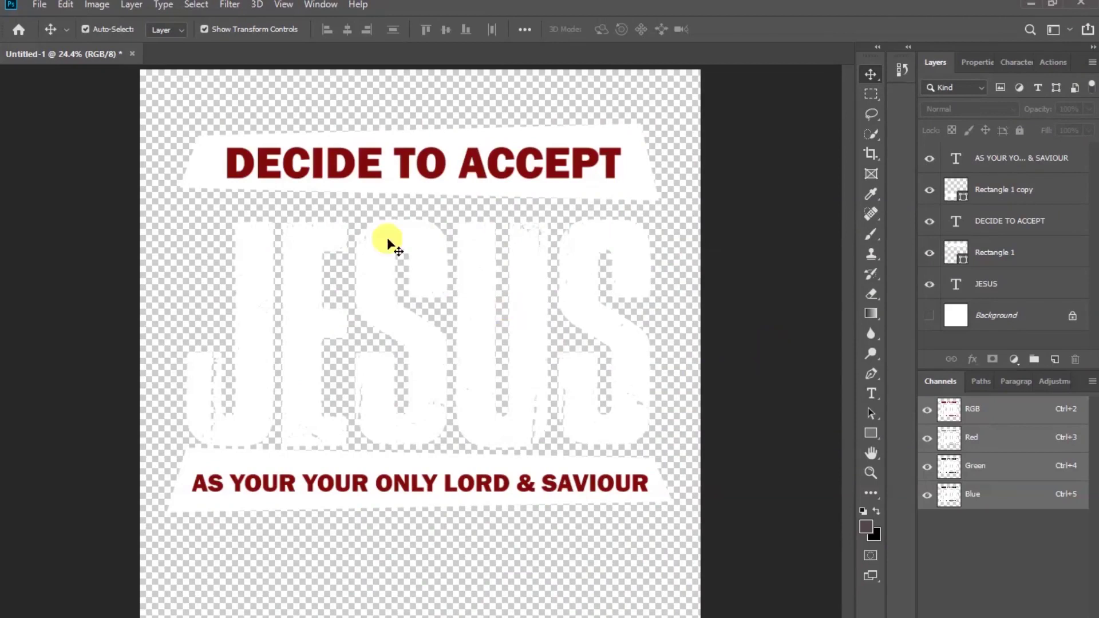
Create a new A4 print document in landscape orientation, 297 x 210 mm at 300 pixels/inch with a white background
{"action": "left_click", "coordinate": [41, 6]}
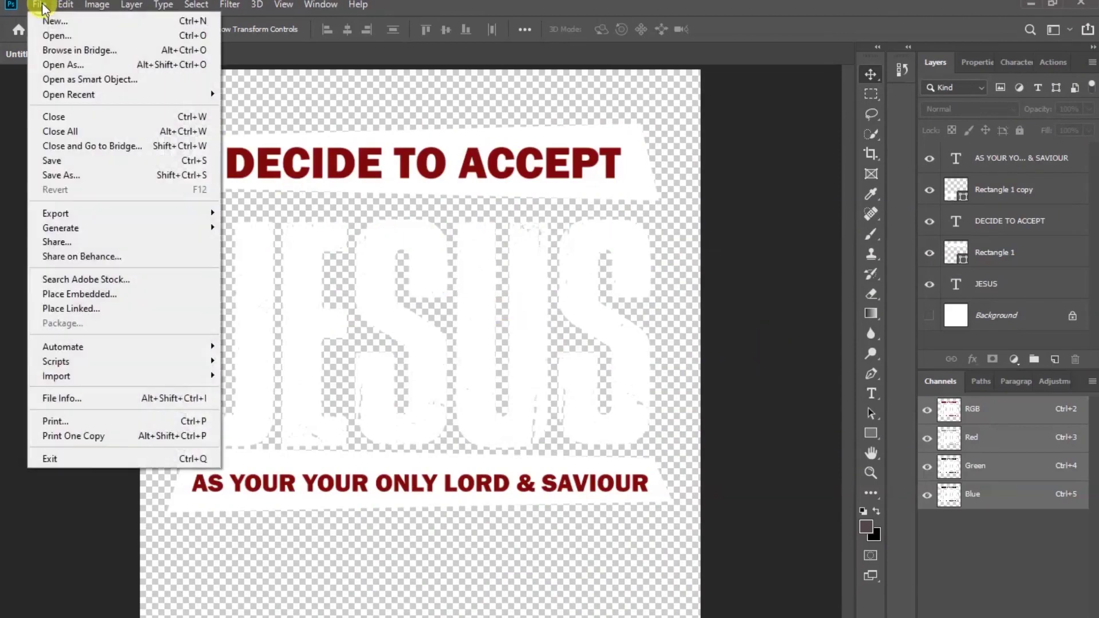
{"action": "left_click", "coordinate": [95, 23]}
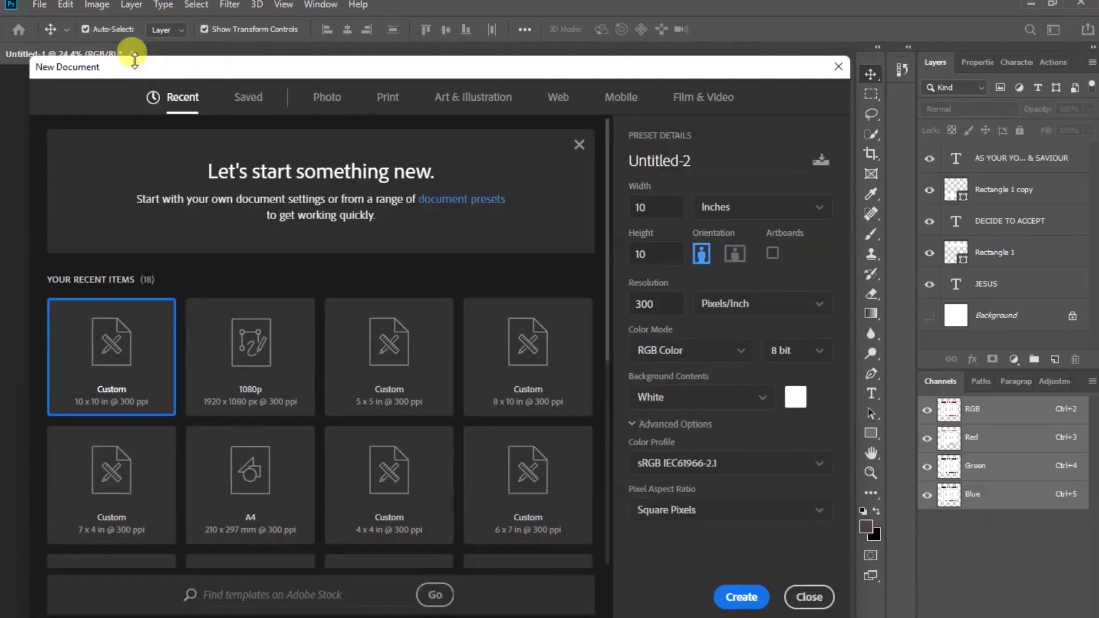
{"action": "left_click", "coordinate": [387, 99]}
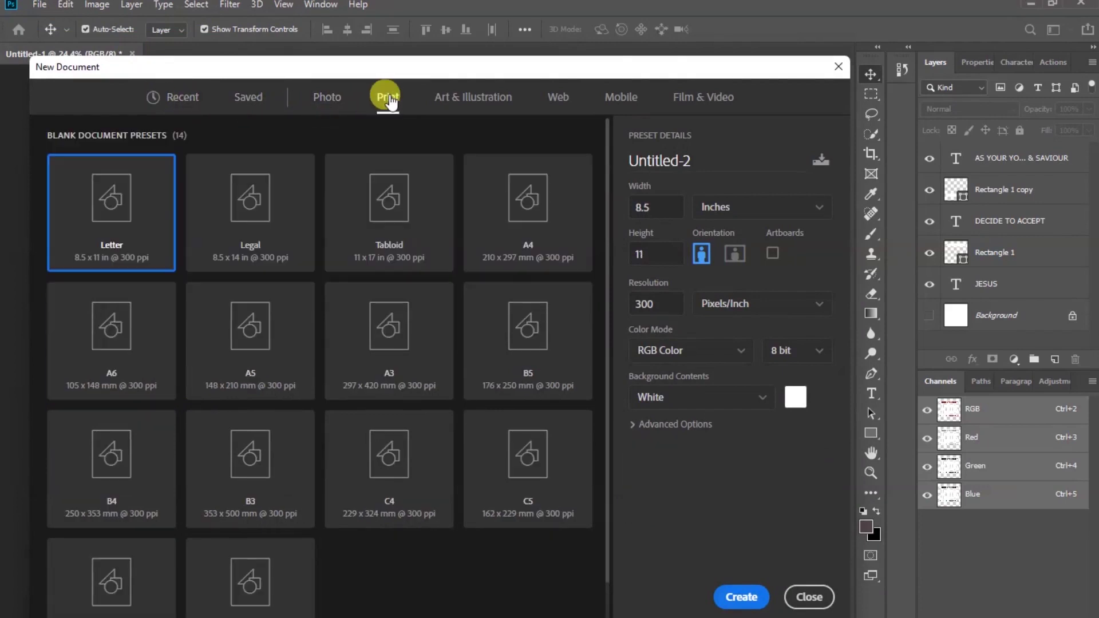
{"action": "left_click", "coordinate": [526, 205]}
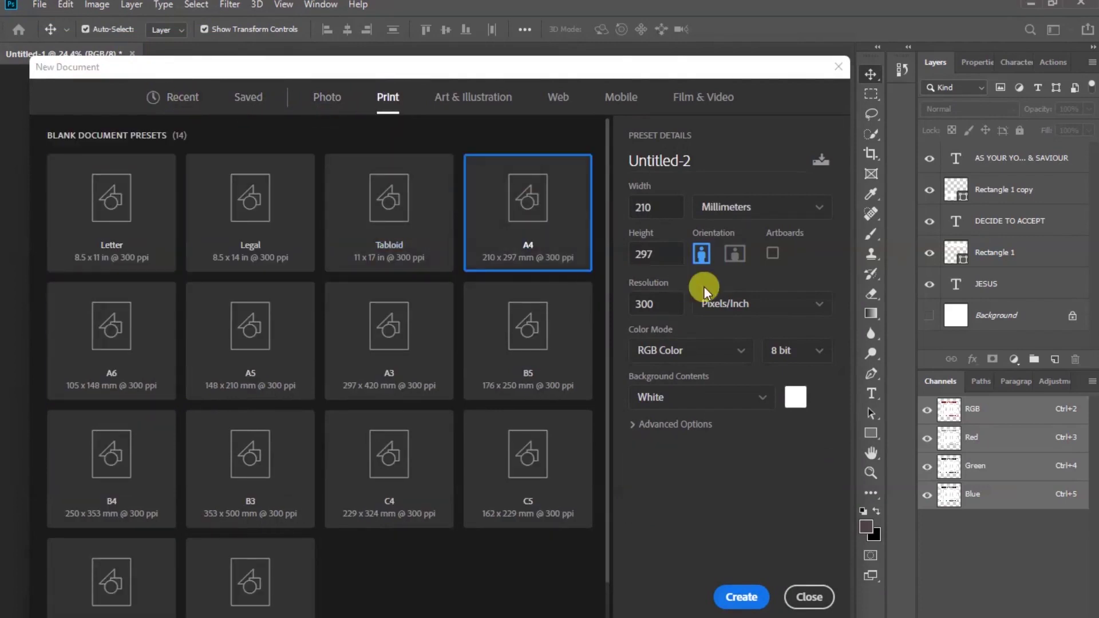
{"action": "left_click", "coordinate": [738, 256]}
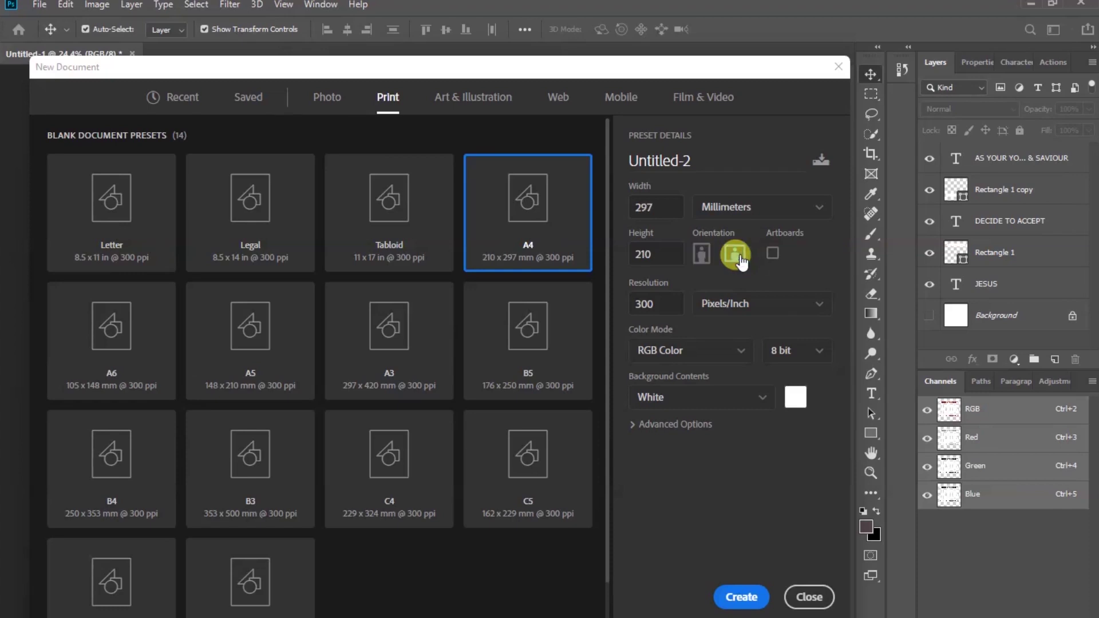
{"action": "left_click", "coordinate": [753, 600]}
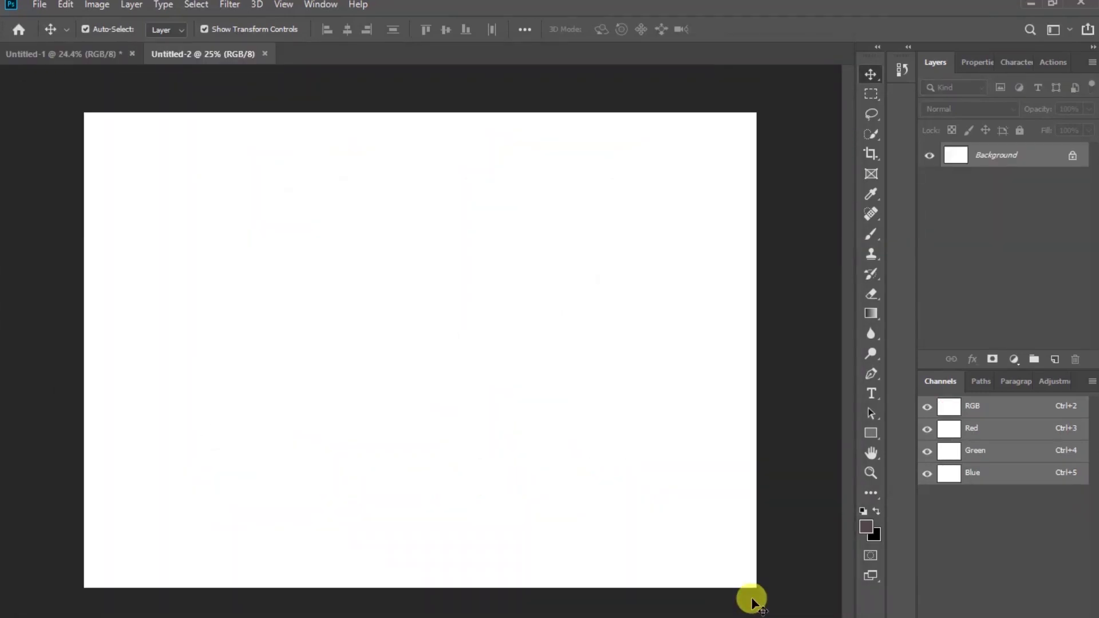
Open the T SHIRT image from New folder and copy its shirt layer into the Untitled-2 document
{"action": "left_click", "coordinate": [549, 617]}
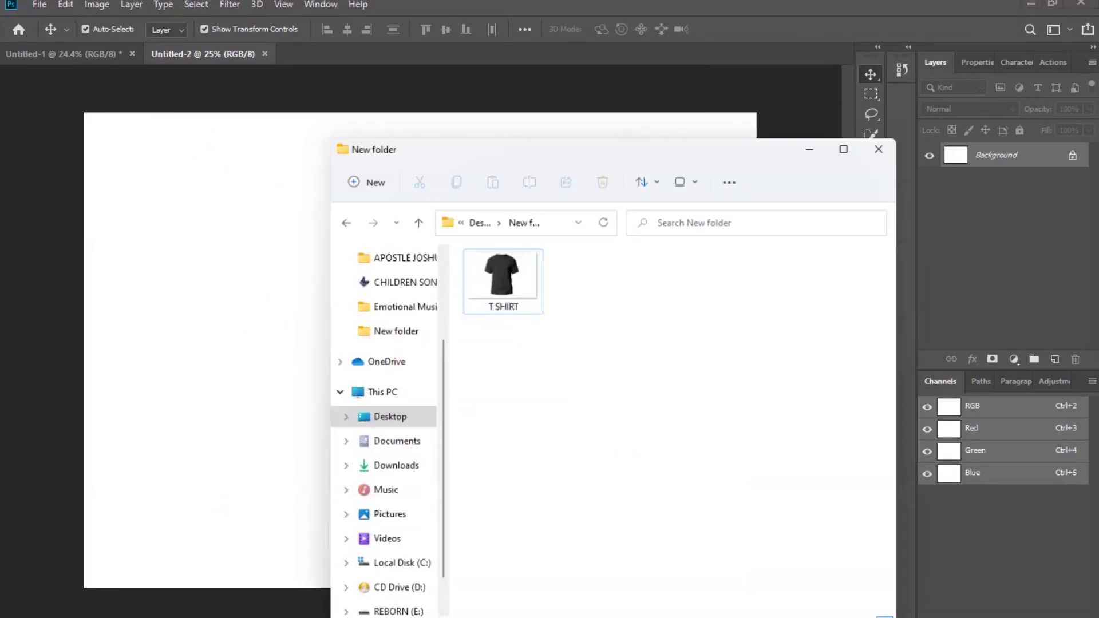
{"action": "left_click_drag", "start_coordinate": [495, 264], "coordinate": [332, 57]}
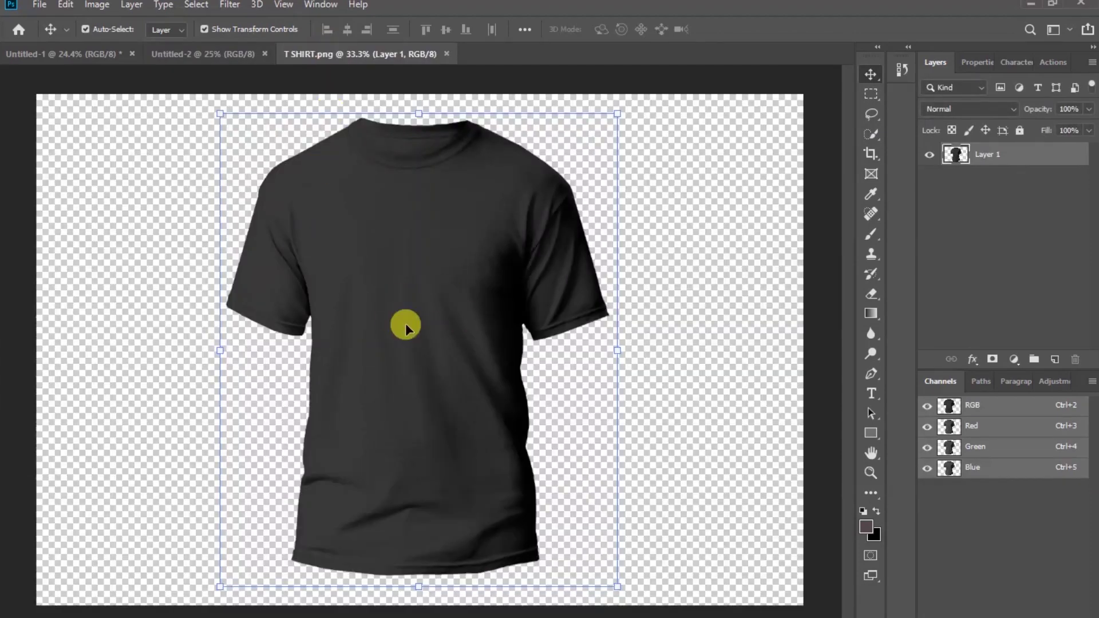
{"action": "left_click_drag", "start_coordinate": [312, 182], "coordinate": [402, 319]}
Scale the T-shirt proportionally to about 124% so it nearly fills the page height
{"action": "left_click_drag", "start_coordinate": [552, 501], "coordinate": [598, 571]}
{"action": "left_click_drag", "start_coordinate": [256, 567], "coordinate": [250, 573]}
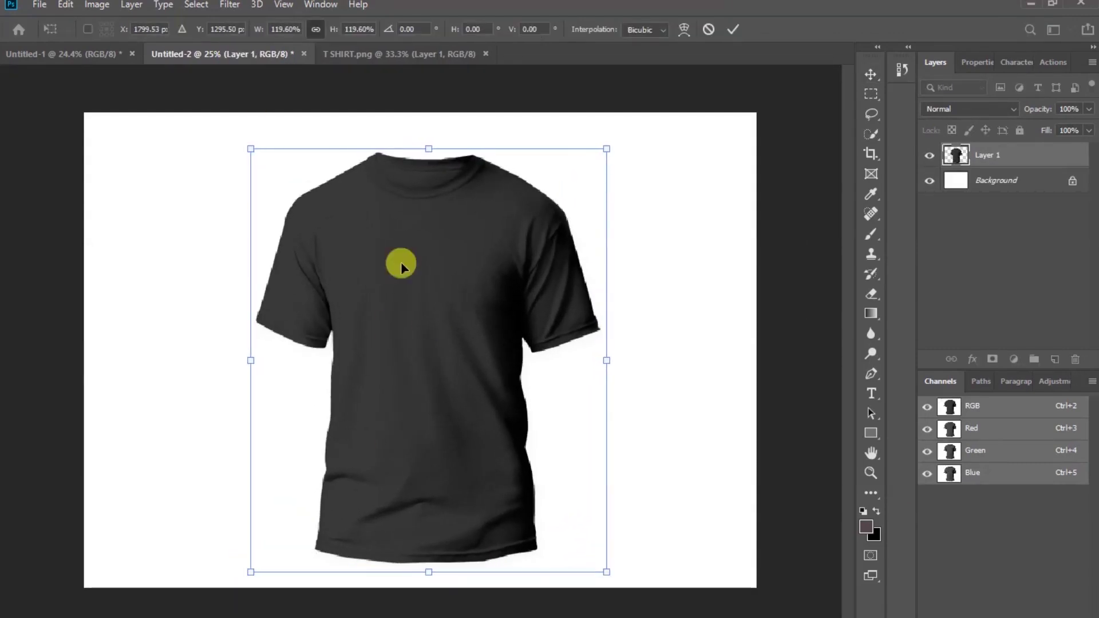
{"action": "left_click_drag", "start_coordinate": [426, 147], "coordinate": [422, 131]}
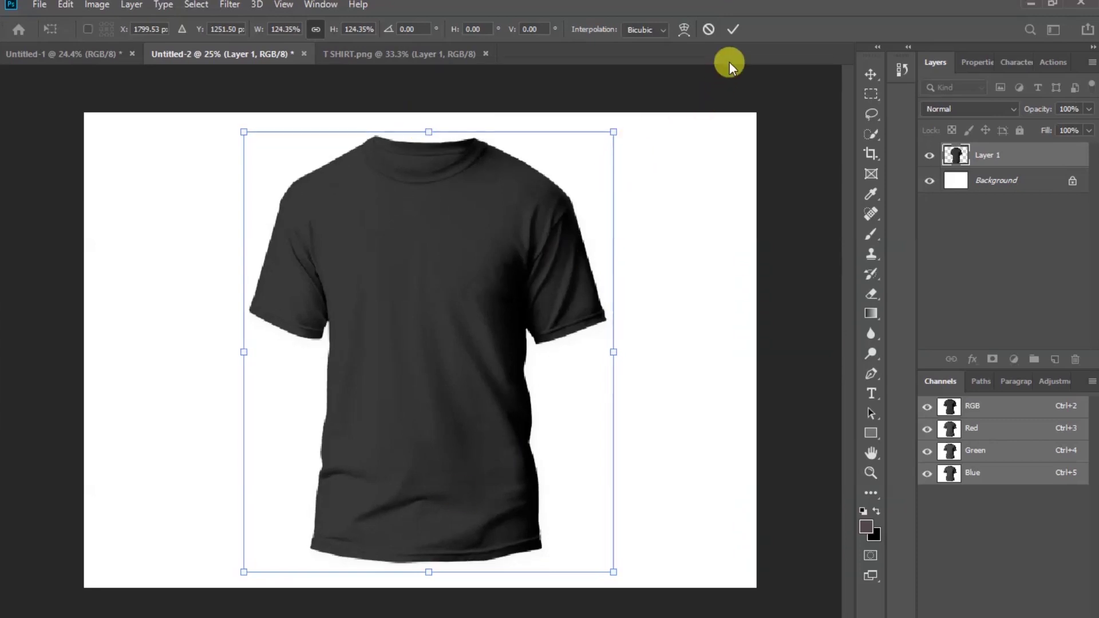
{"action": "left_click", "coordinate": [734, 30]}
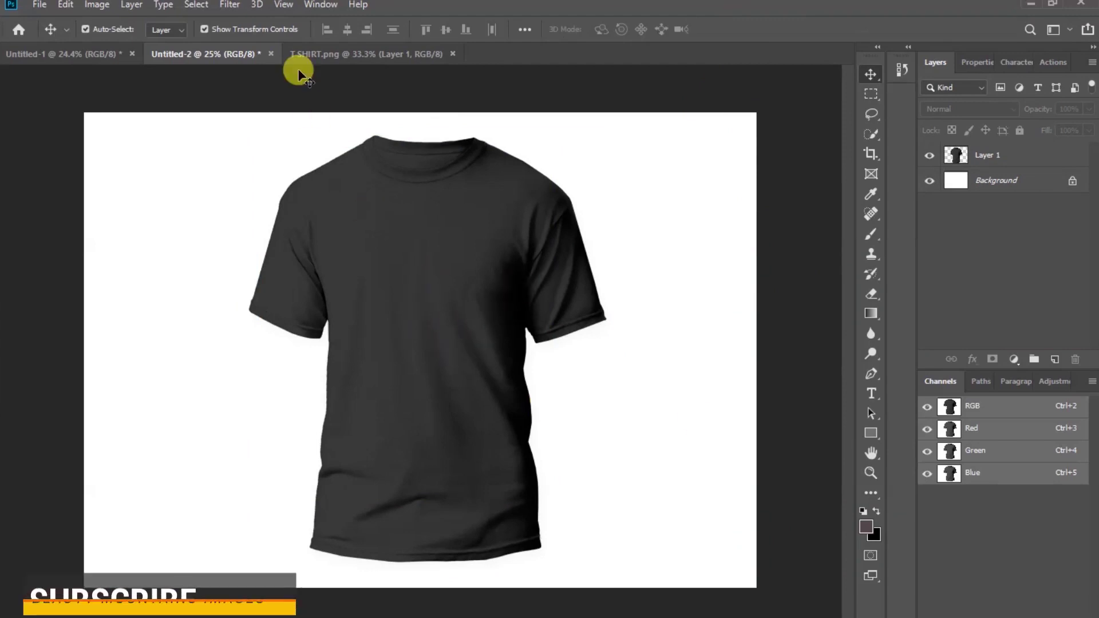
{"action": "left_click", "coordinate": [283, 5]}
{"action": "left_click", "coordinate": [328, 145]}
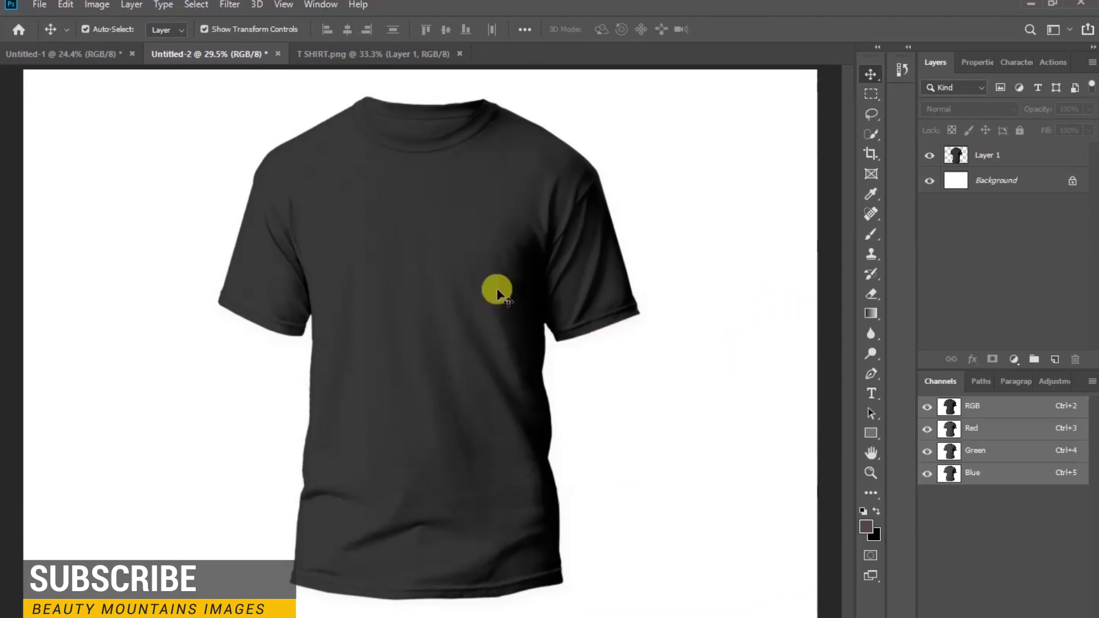
Merge all the layers of the JESUS design in Untitled-1, including the hidden Background, into one layer
{"action": "left_click", "coordinate": [89, 63]}
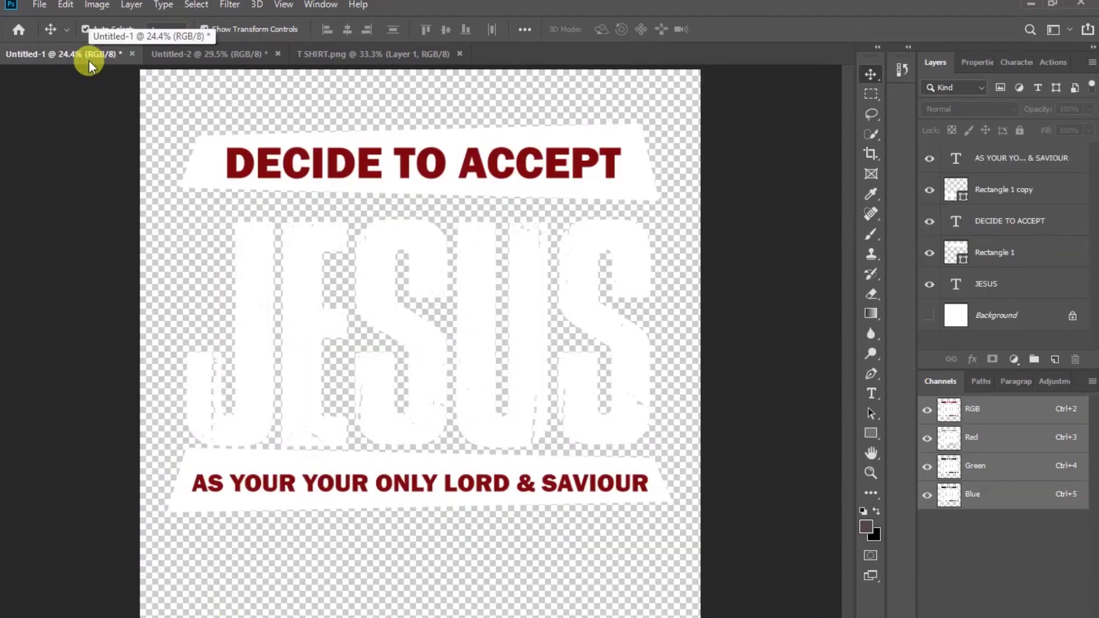
{"action": "left_click", "coordinate": [1021, 285]}
{"action": "left_click", "coordinate": [1017, 252], "text": "shift"}
{"action": "left_click", "coordinate": [1017, 222], "text": "shift"}
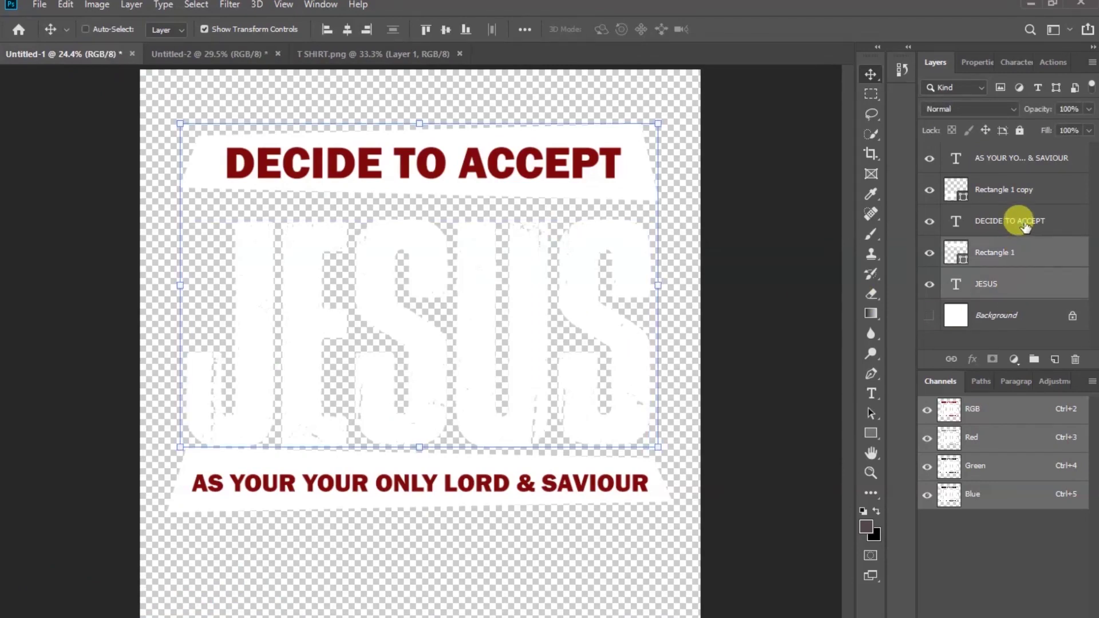
{"action": "left_click", "coordinate": [1034, 193], "text": "ctrl"}
{"action": "left_click", "coordinate": [1034, 161], "text": "ctrl"}
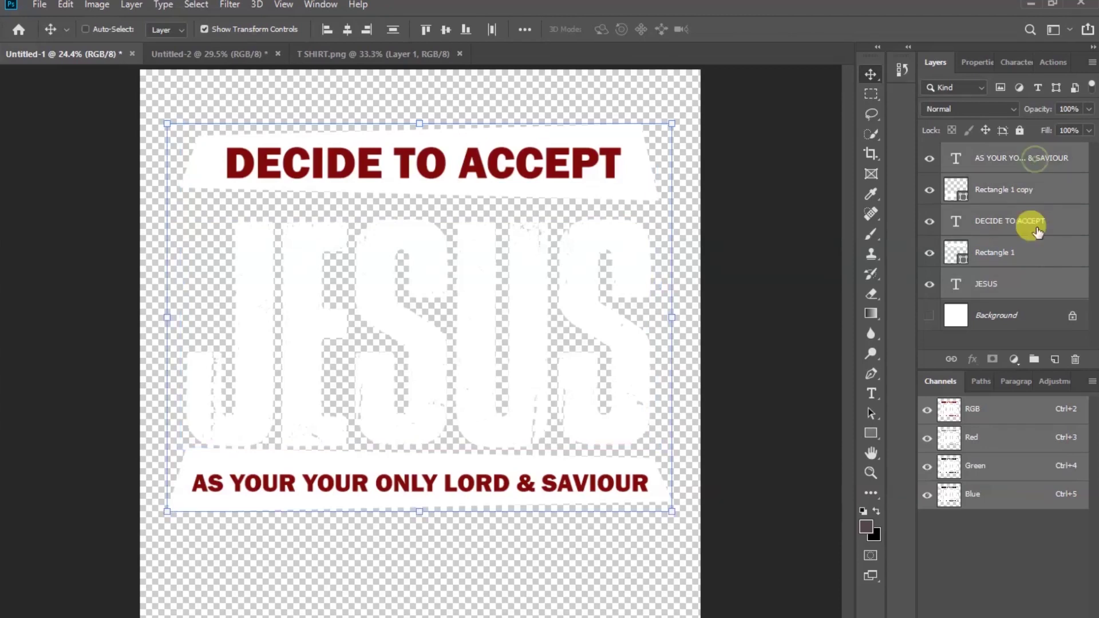
{"action": "left_click", "coordinate": [1026, 321], "text": "ctrl"}
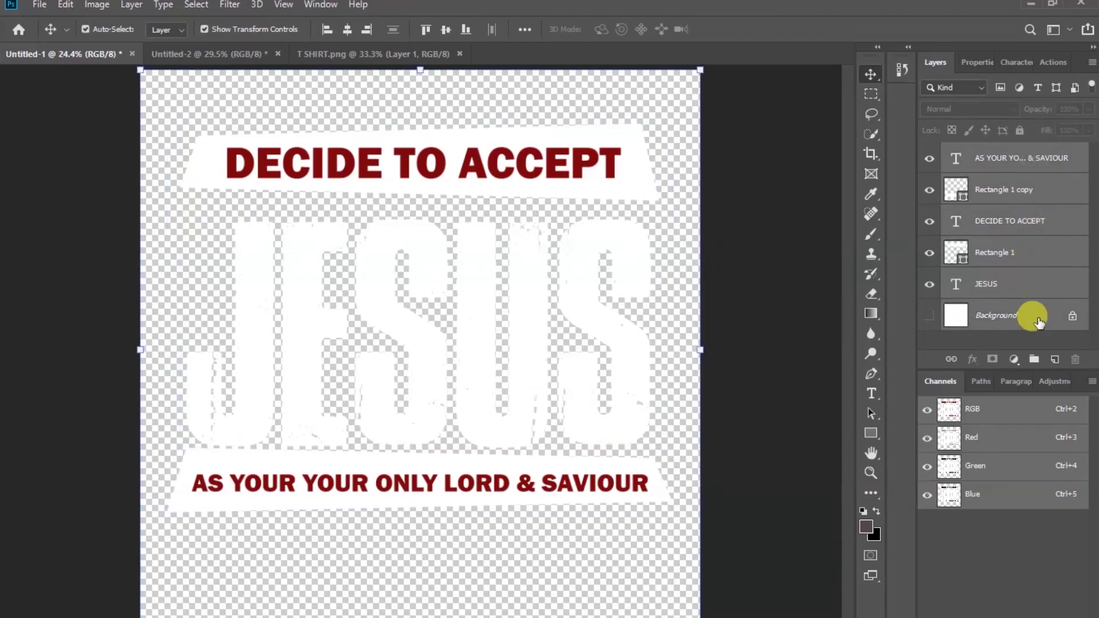
{"action": "right_click", "coordinate": [1039, 322]}
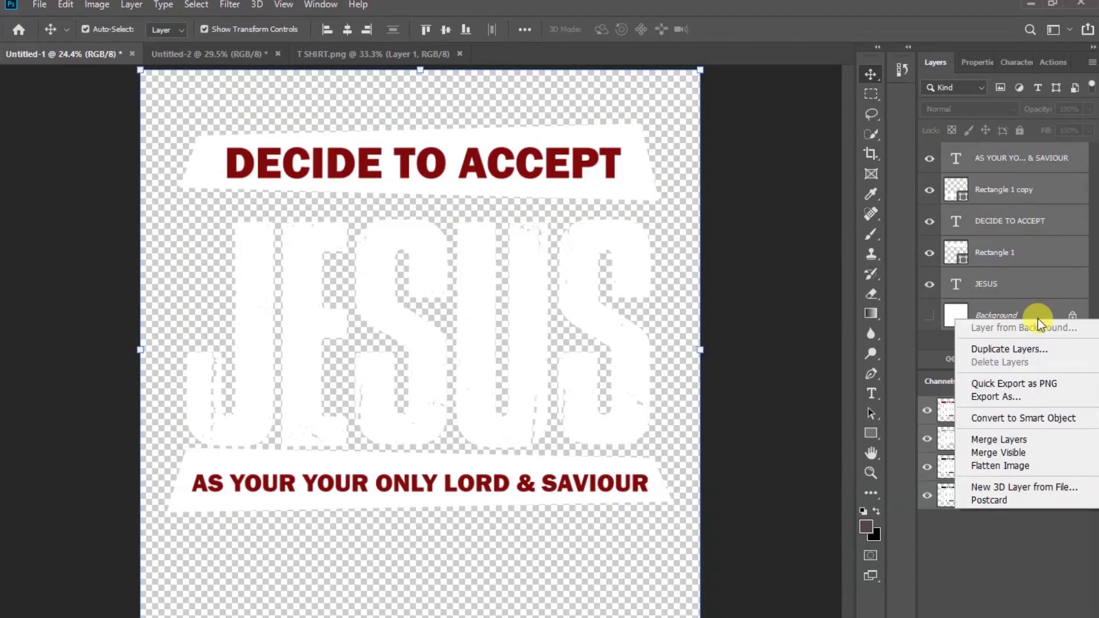
{"action": "left_click", "coordinate": [1026, 443]}
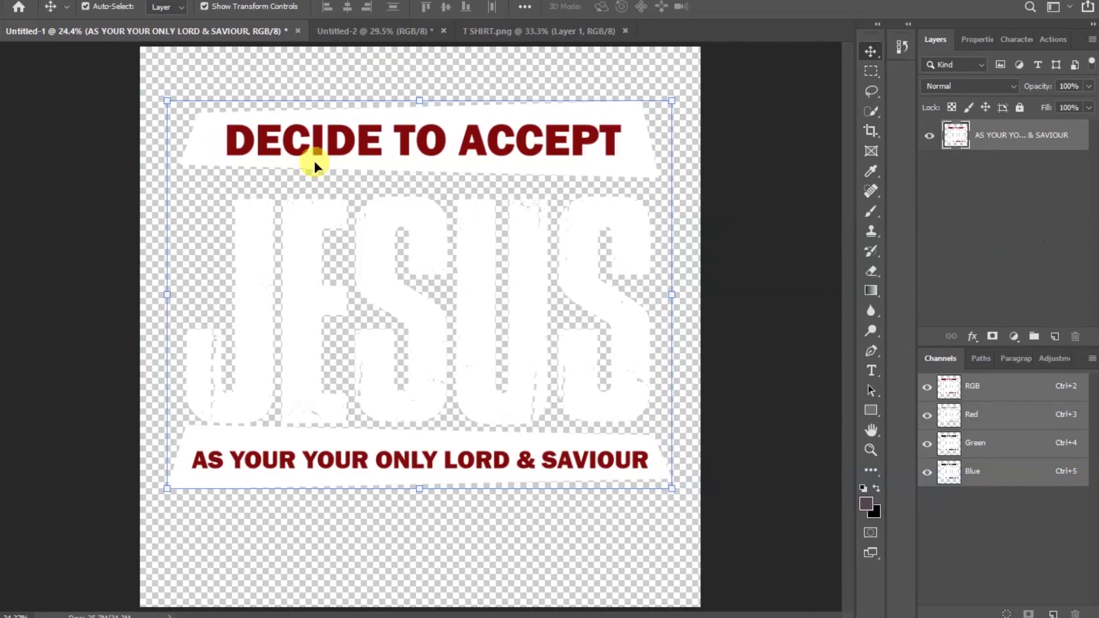
Copy the merged JESUS design into Untitled-2, scale it to about 34.65% and place it on the shirt's chest
{"action": "left_click_drag", "start_coordinate": [248, 139], "coordinate": [411, 261]}
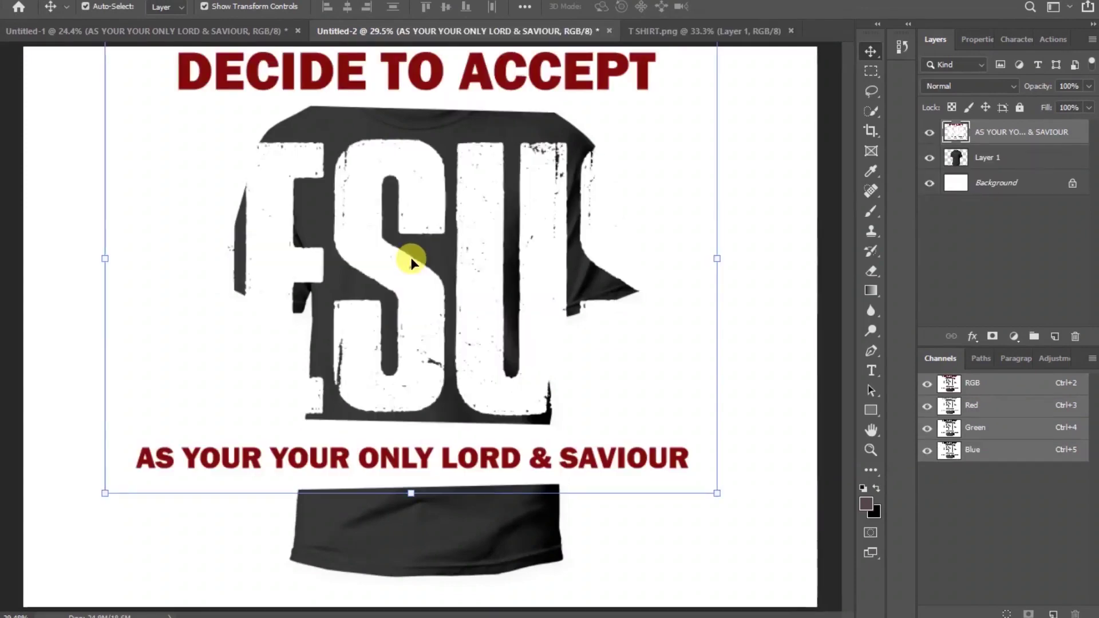
{"action": "mouse_move", "coordinate": [104, 258]}
{"action": "left_mouse_down"}
{"action": "mouse_move", "coordinate": [211, 257]}
{"action": "mouse_move", "coordinate": [290, 281]}
{"action": "left_mouse_up"}
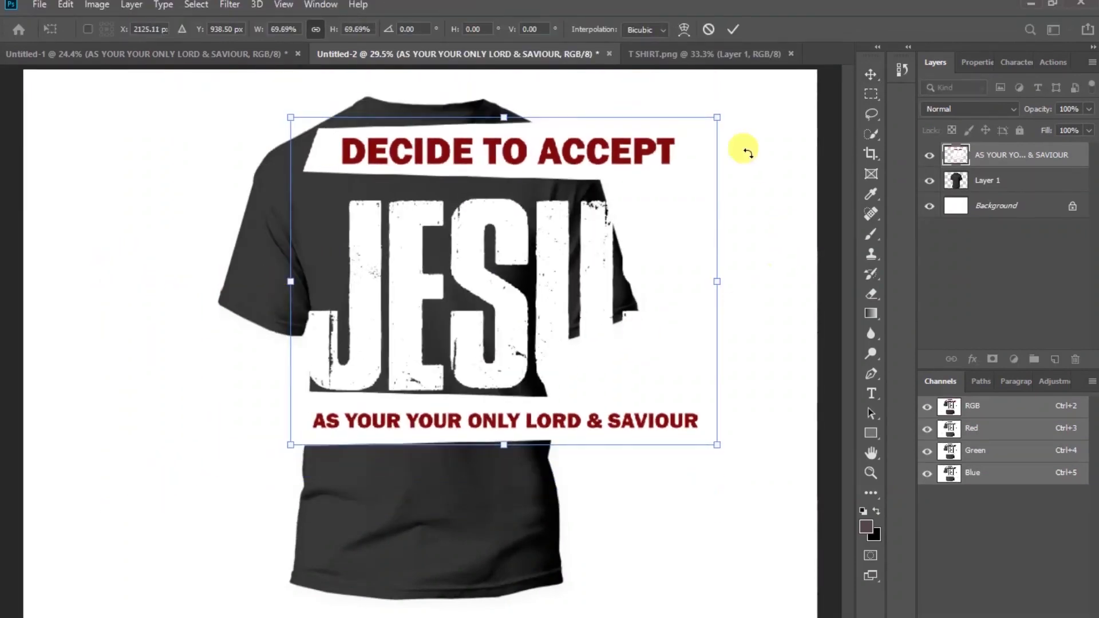
{"action": "left_click_drag", "start_coordinate": [718, 117], "coordinate": [509, 216]}
{"action": "left_click_drag", "start_coordinate": [456, 338], "coordinate": [451, 277]}
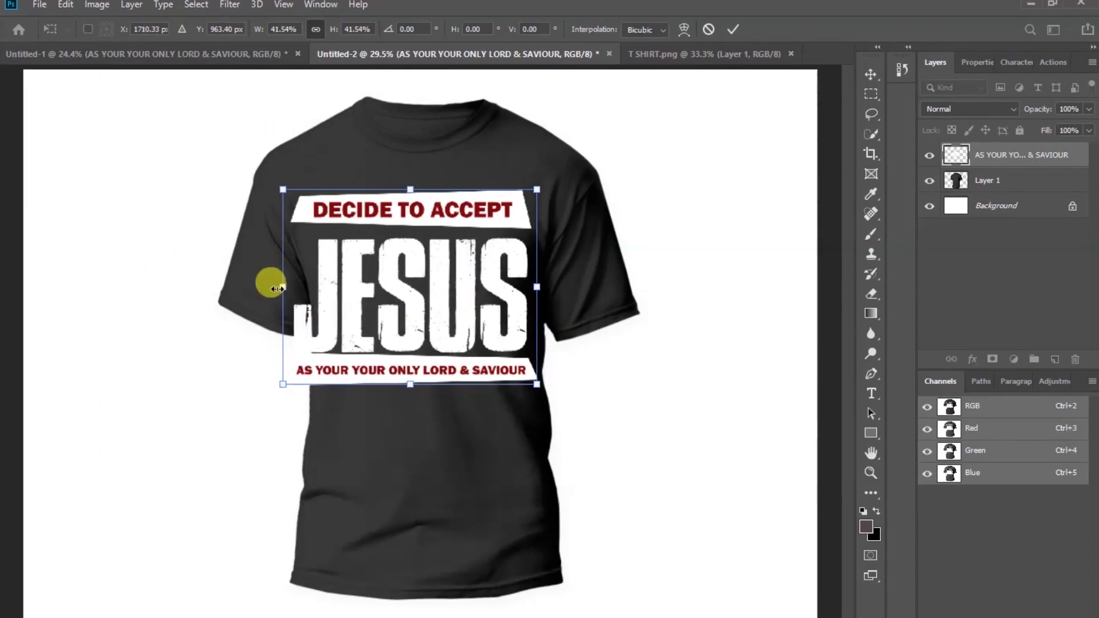
{"action": "left_click_drag", "start_coordinate": [286, 287], "coordinate": [315, 287]}
{"action": "left_click_drag", "start_coordinate": [540, 286], "coordinate": [528, 286]}
{"action": "left_click_drag", "start_coordinate": [433, 311], "coordinate": [433, 313]}
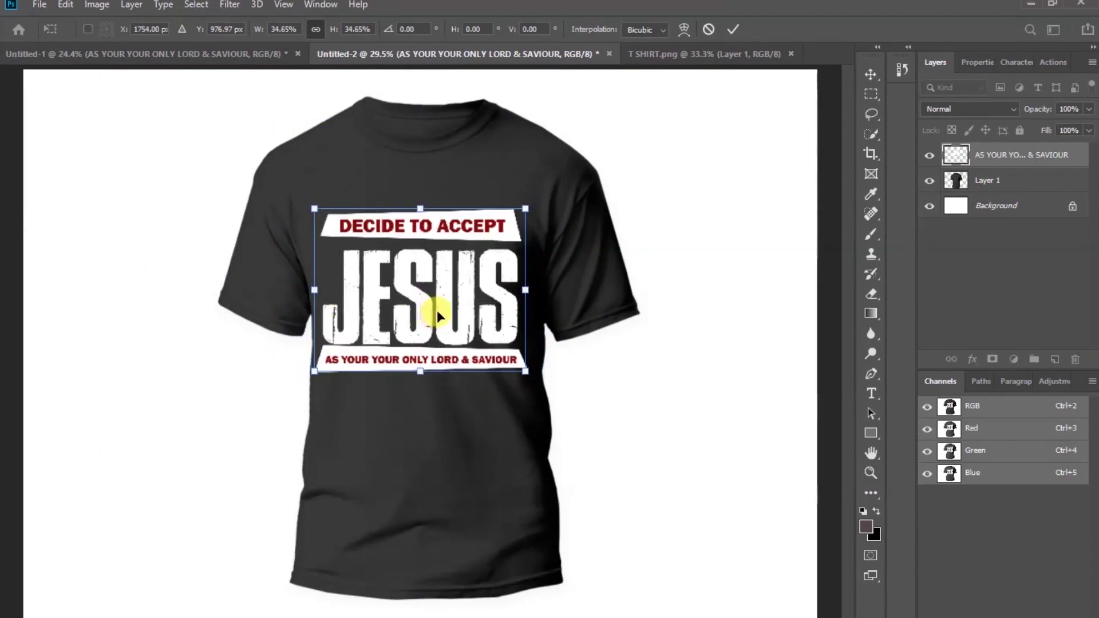
{"action": "left_click", "coordinate": [734, 30]}
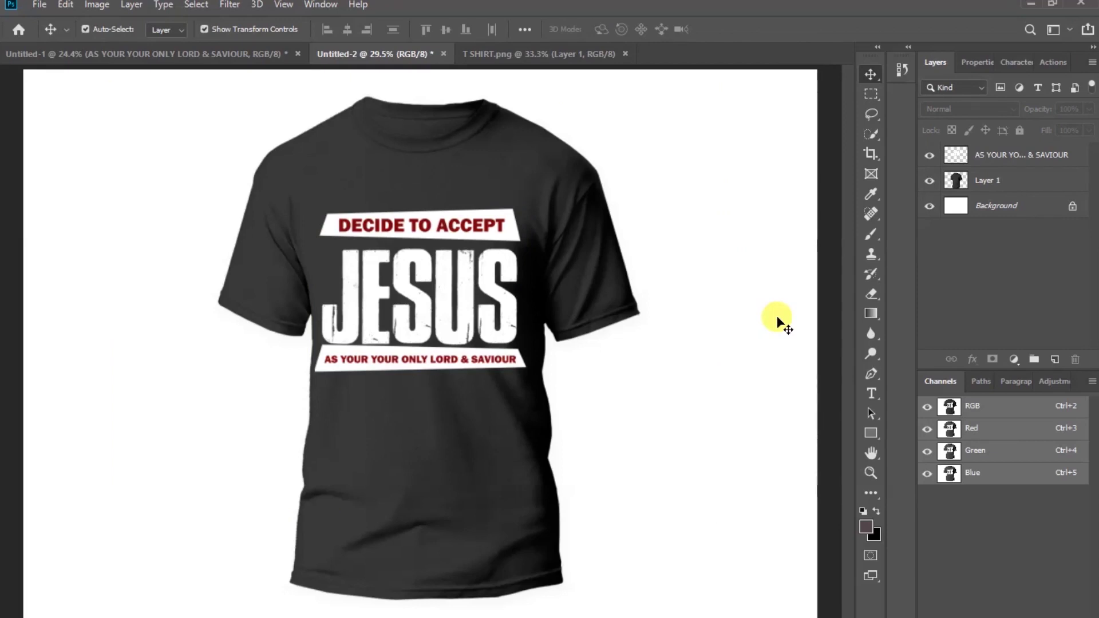
Duplicate the T-shirt layer, and hide both the original shirt layer and the design layer
{"action": "left_click", "coordinate": [1012, 181]}
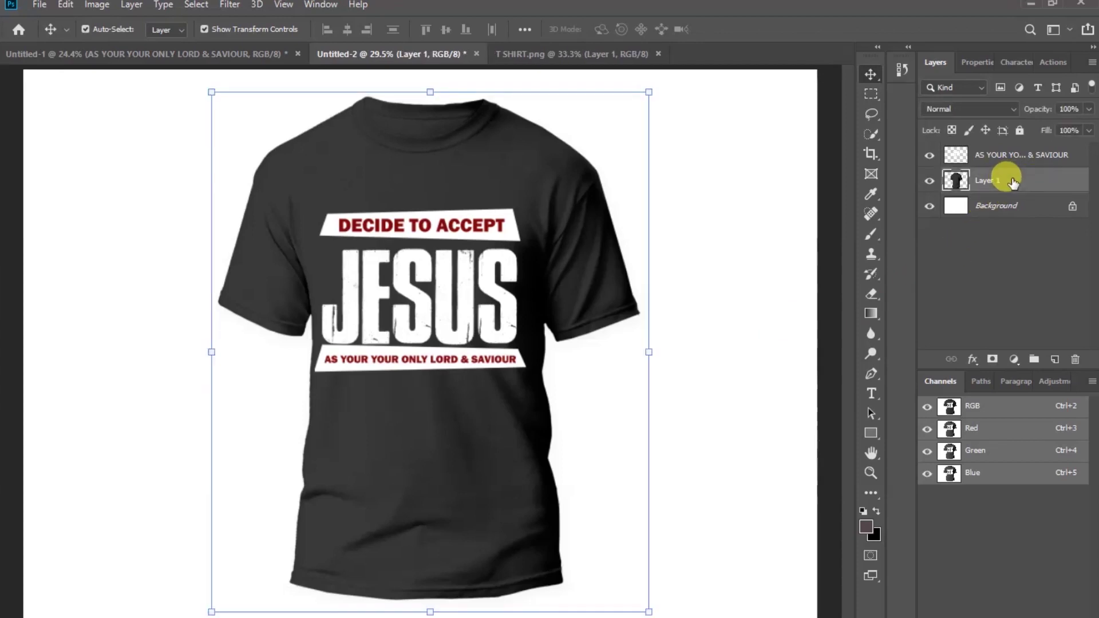
{"action": "key", "text": "ctrl"}
{"action": "key", "text": "ctrl+j"}
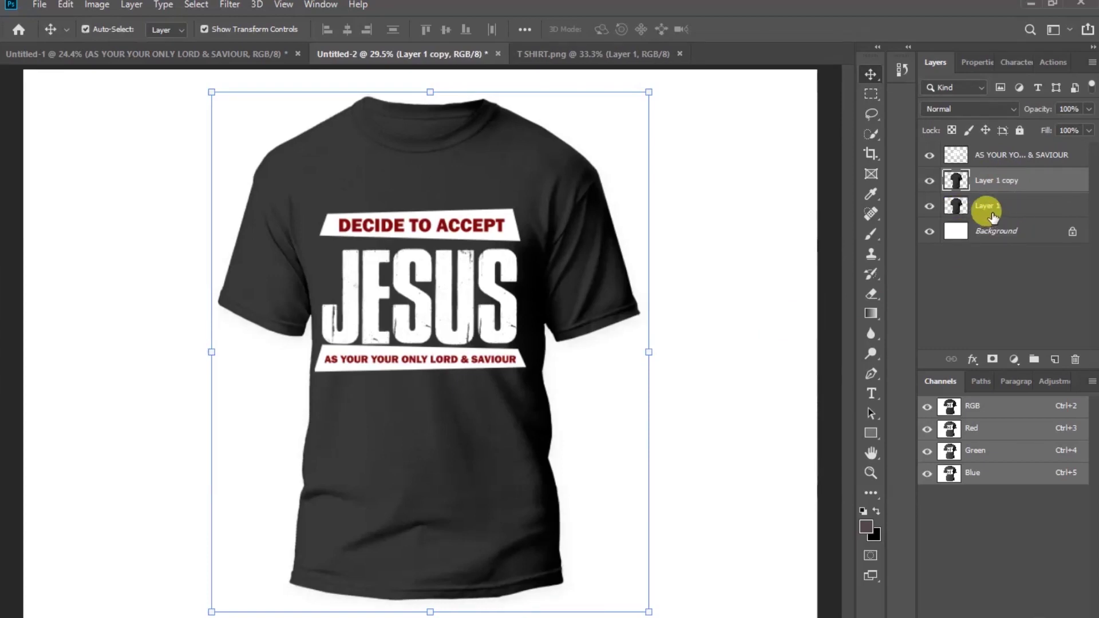
{"action": "left_click", "coordinate": [930, 206]}
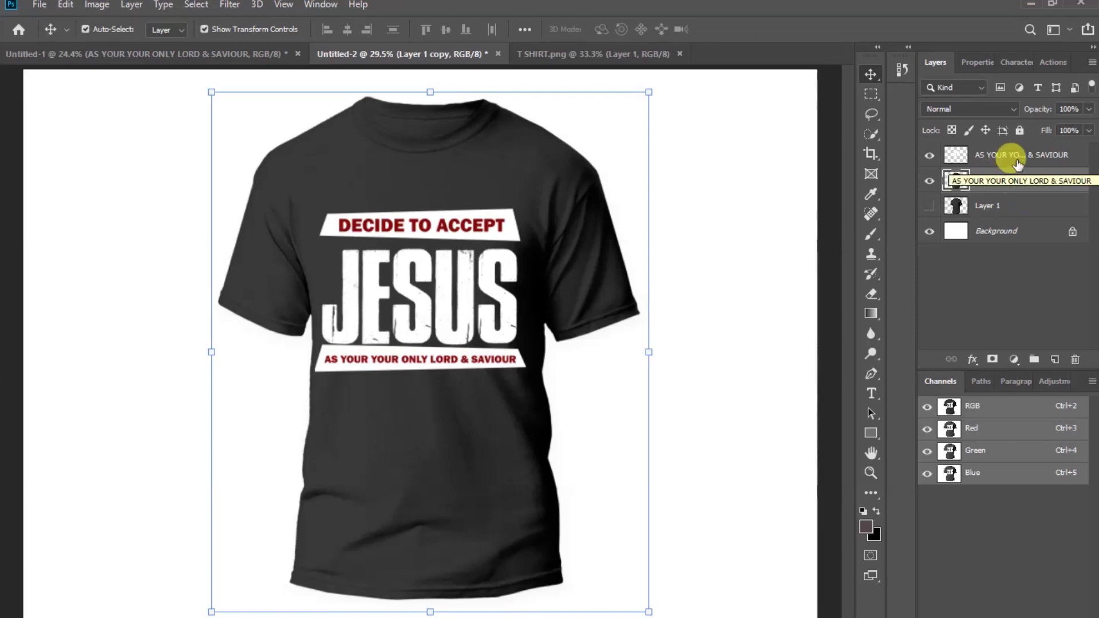
{"action": "left_click", "coordinate": [929, 155]}
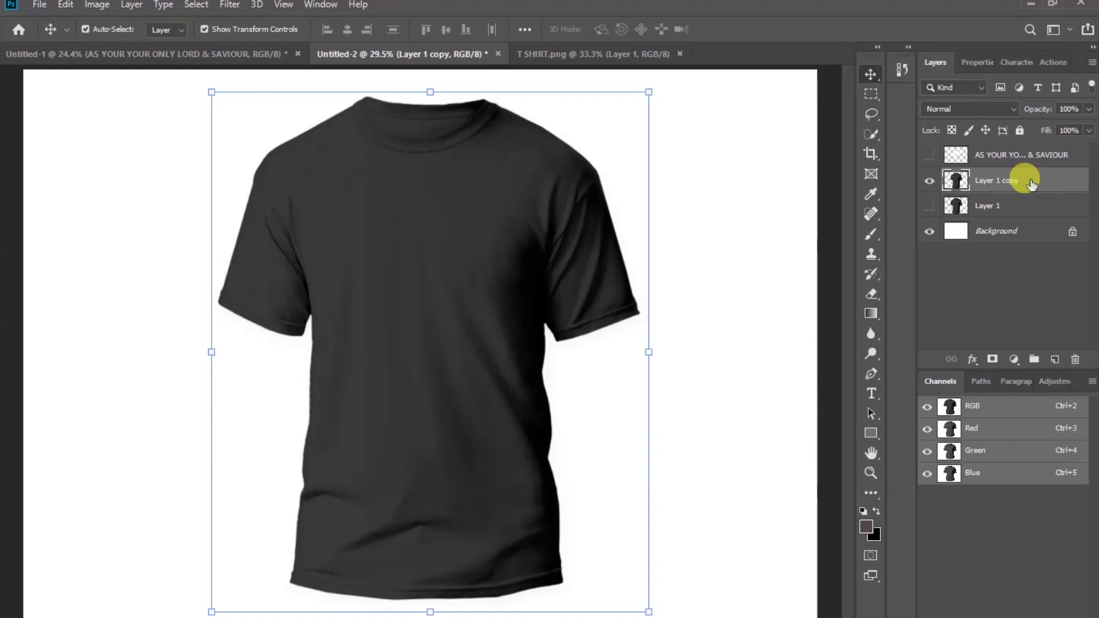
Apply a Gaussian Blur with a radius of about 5.8 pixels to the duplicated T-shirt layer
{"action": "left_click", "coordinate": [228, 6]}
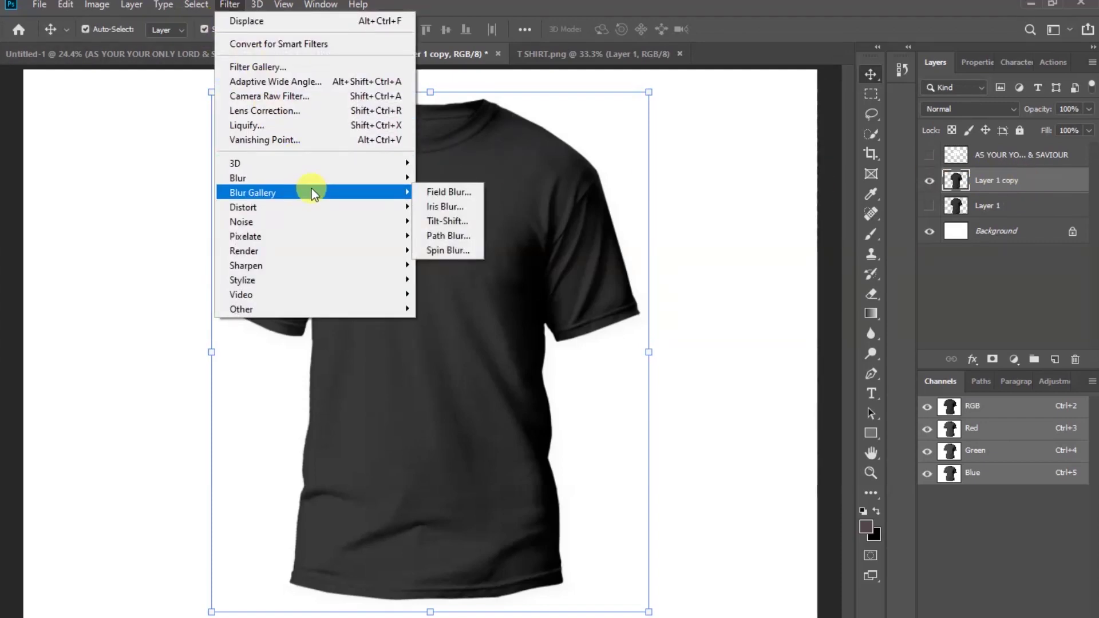
{"action": "mouse_move", "coordinate": [317, 180]}
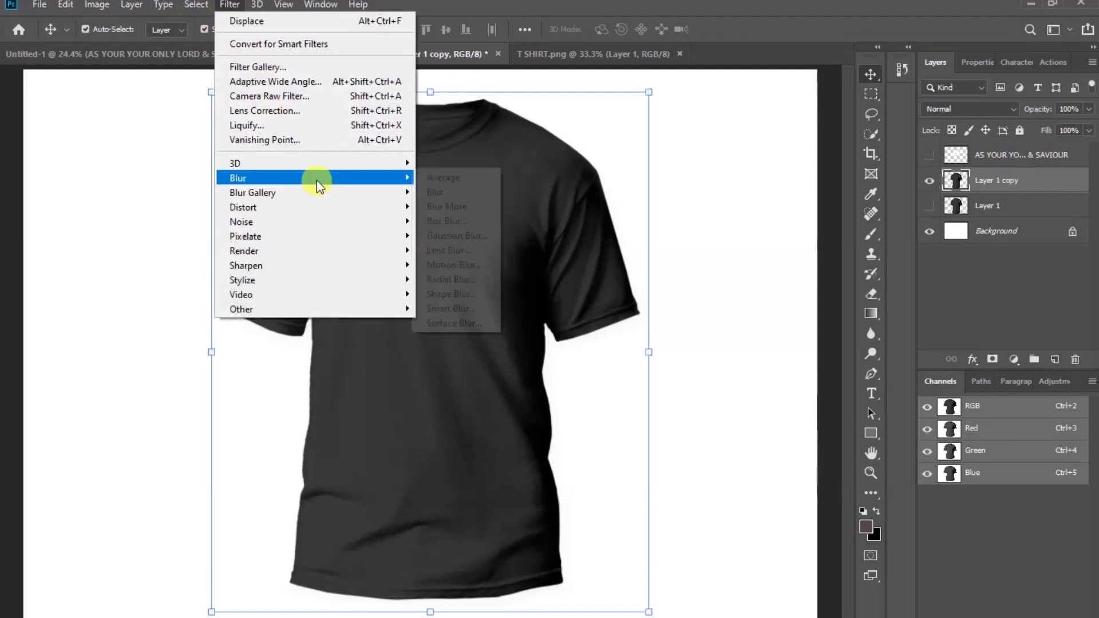
{"action": "left_click", "coordinate": [448, 234]}
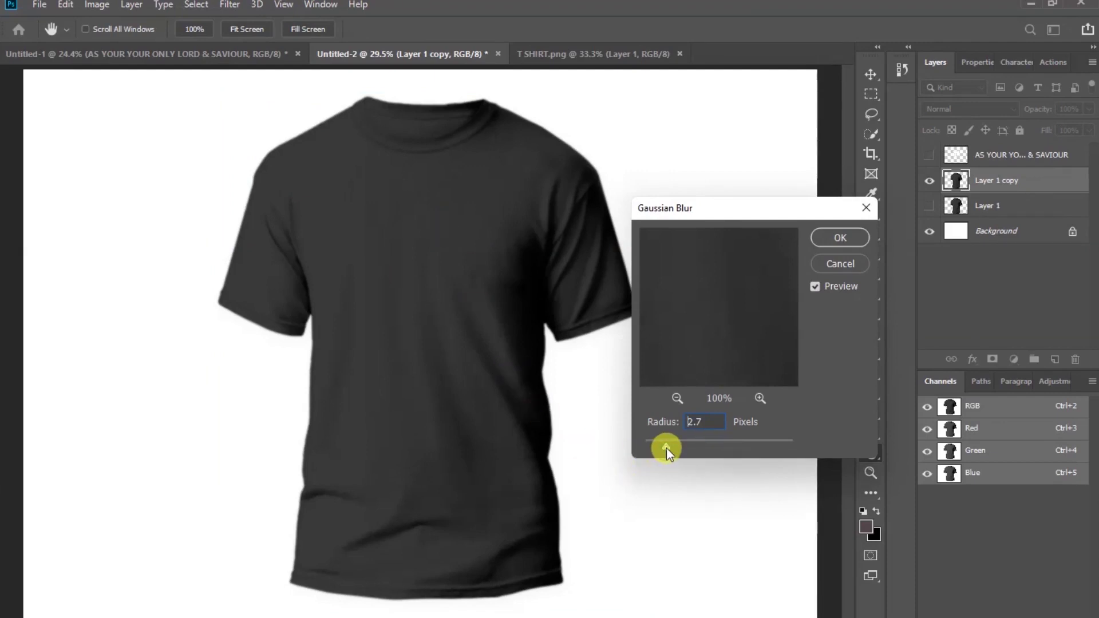
{"action": "left_click_drag", "start_coordinate": [668, 447], "coordinate": [688, 442]}
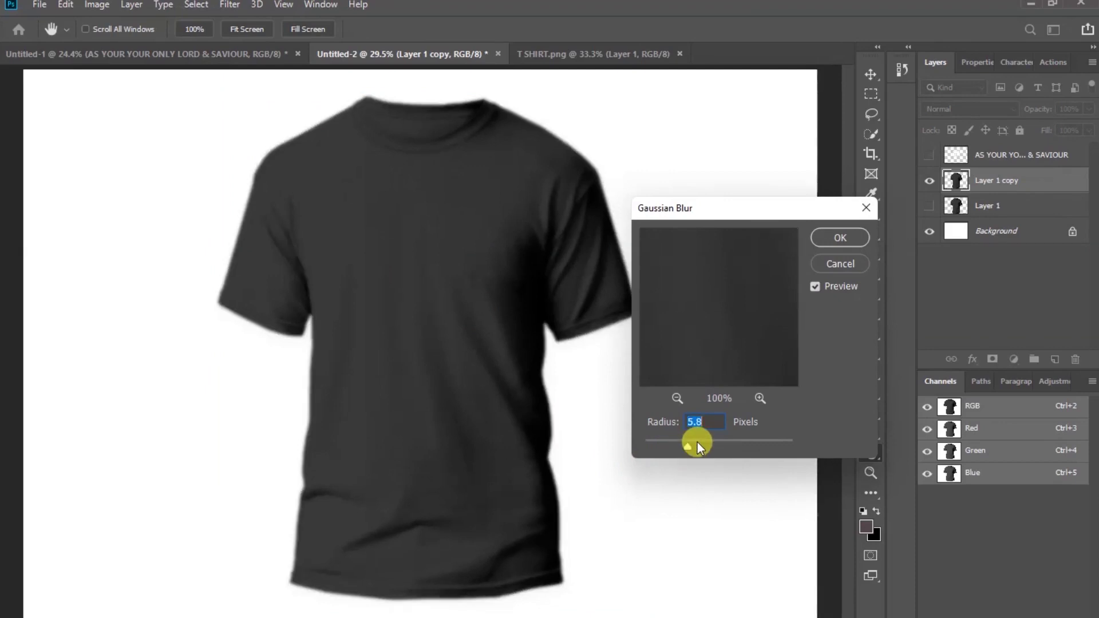
{"action": "left_click", "coordinate": [714, 421]}
{"action": "left_click", "coordinate": [832, 237]}
{"action": "key", "text": "v"}
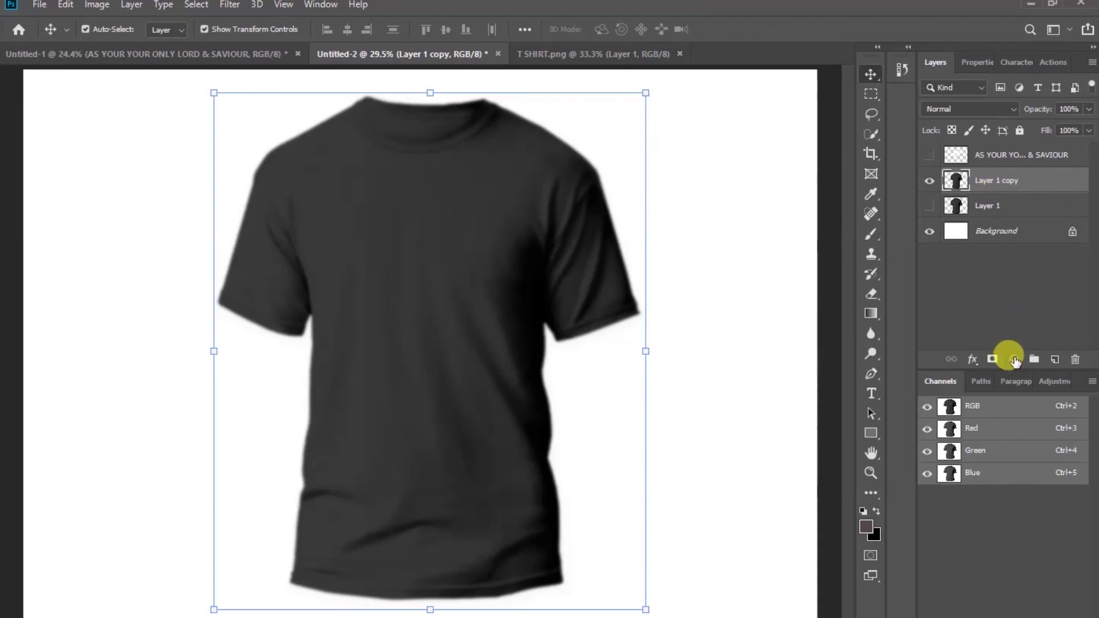
Add a Hue/Saturation adjustment layer above the blurred shirt copy with Saturation set to -100
{"action": "left_click", "coordinate": [1014, 359]}
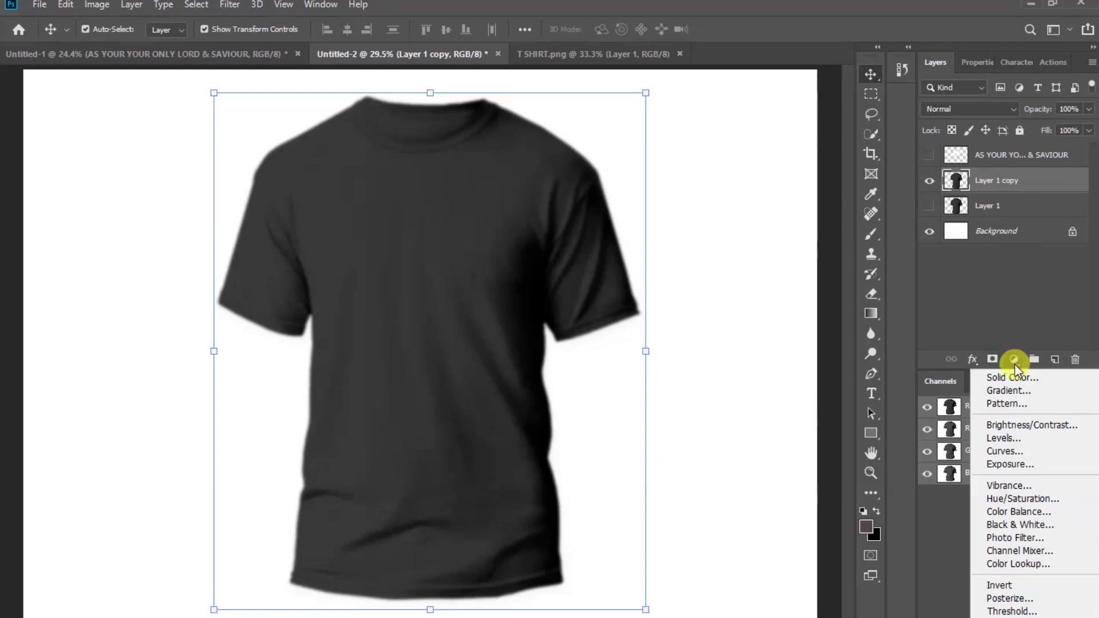
{"action": "left_click", "coordinate": [1014, 500]}
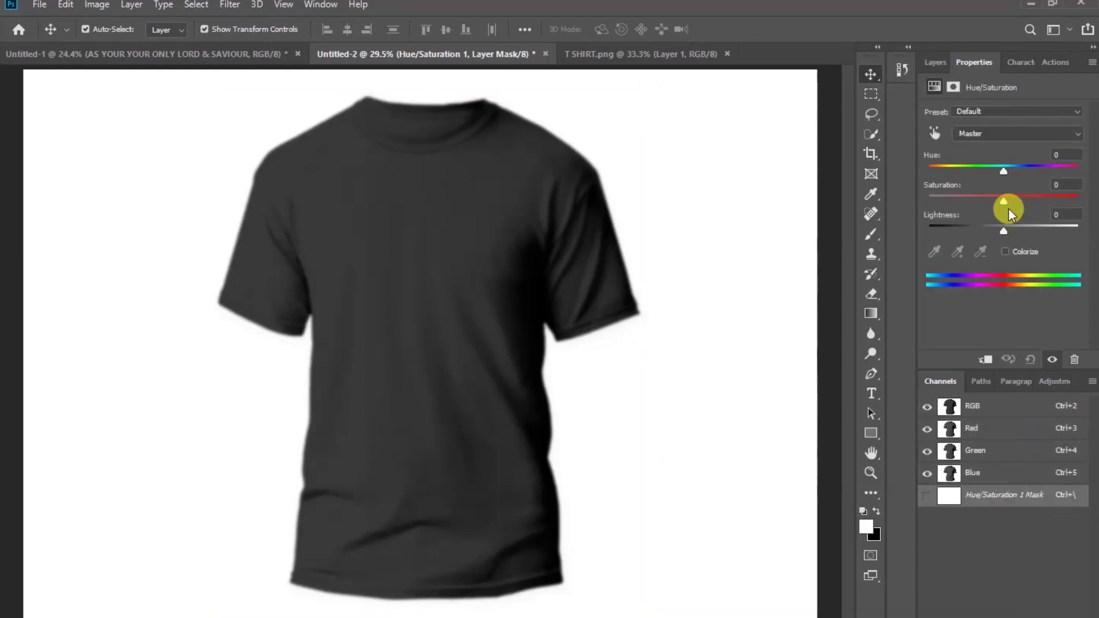
{"action": "left_click_drag", "start_coordinate": [1004, 204], "coordinate": [939, 202]}
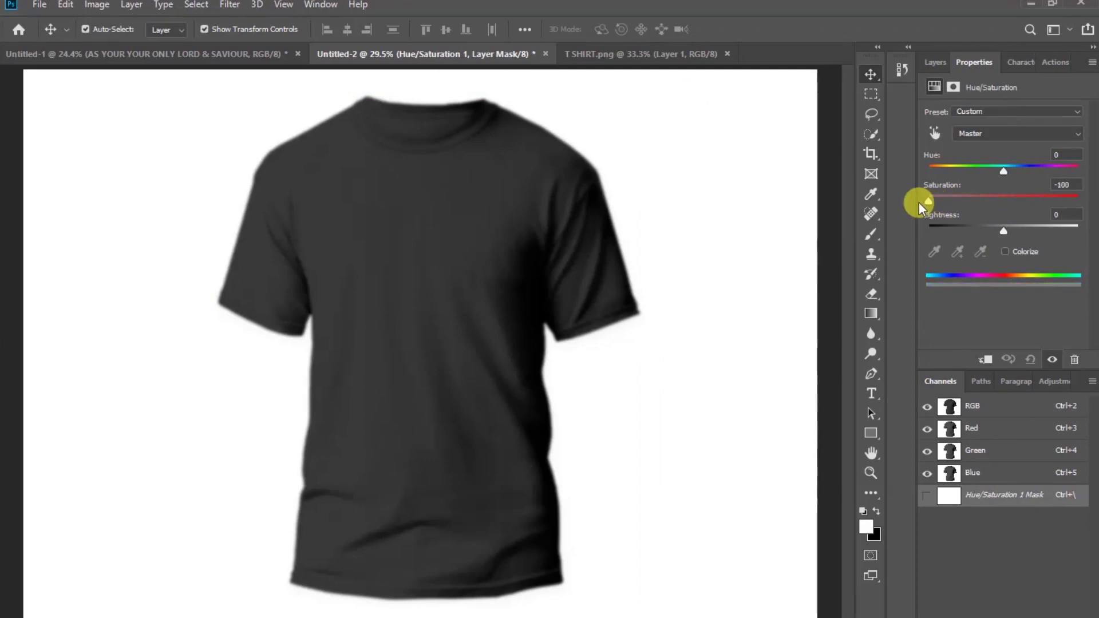
Add a Levels adjustment layer above the Hue/Saturation layer with input levels of 42, 1.00 and 142 to strengthen the fold contrast
{"action": "left_click", "coordinate": [936, 62]}
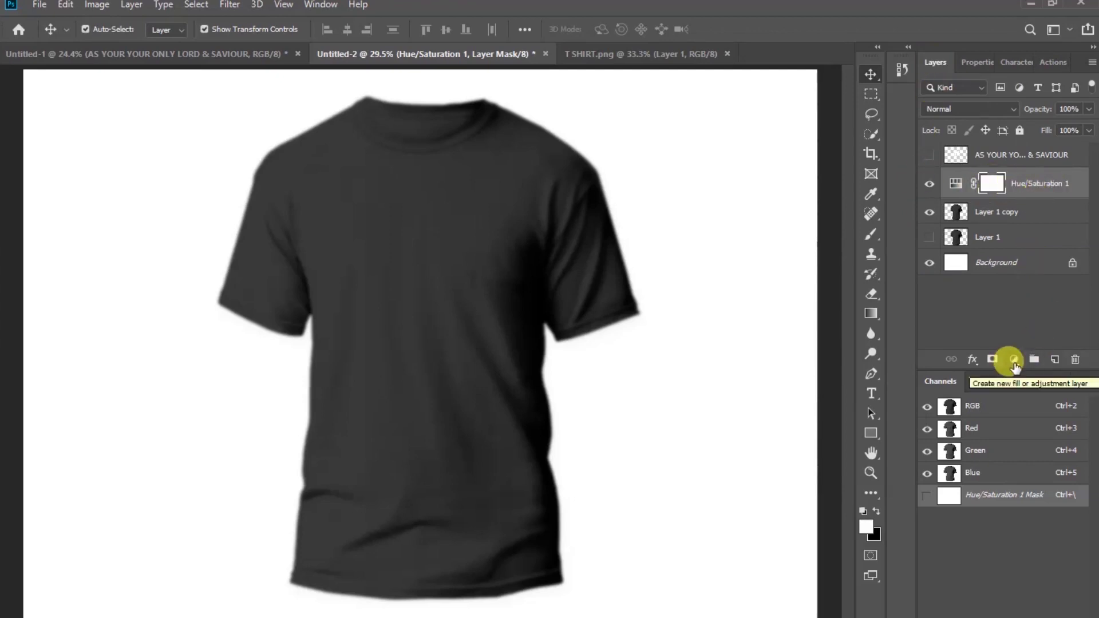
{"action": "left_click", "coordinate": [1014, 361]}
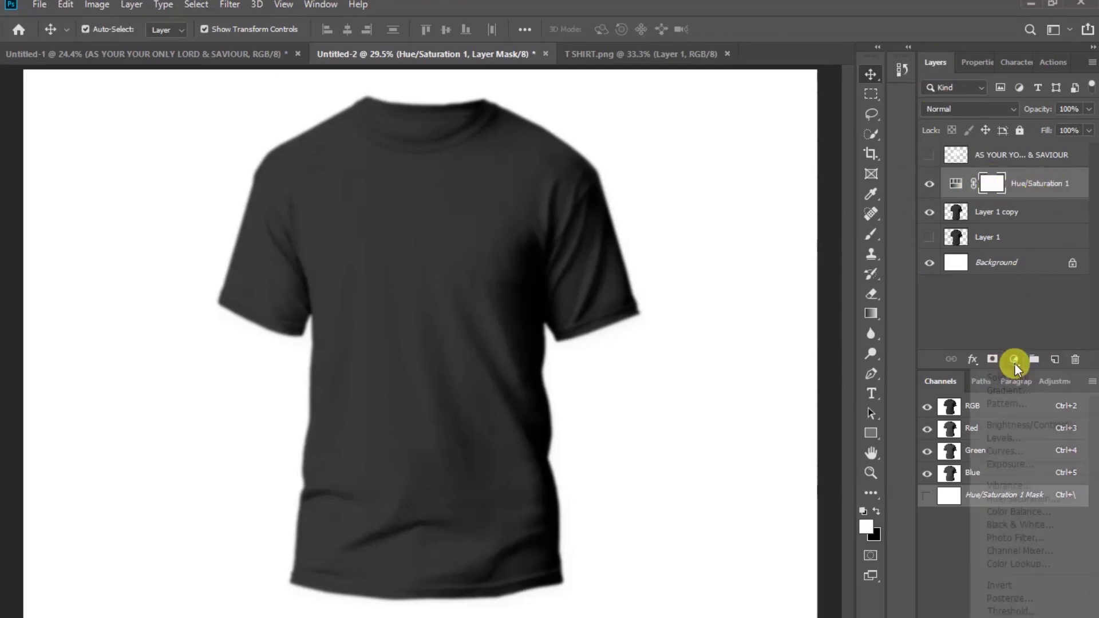
{"action": "left_click", "coordinate": [1024, 437]}
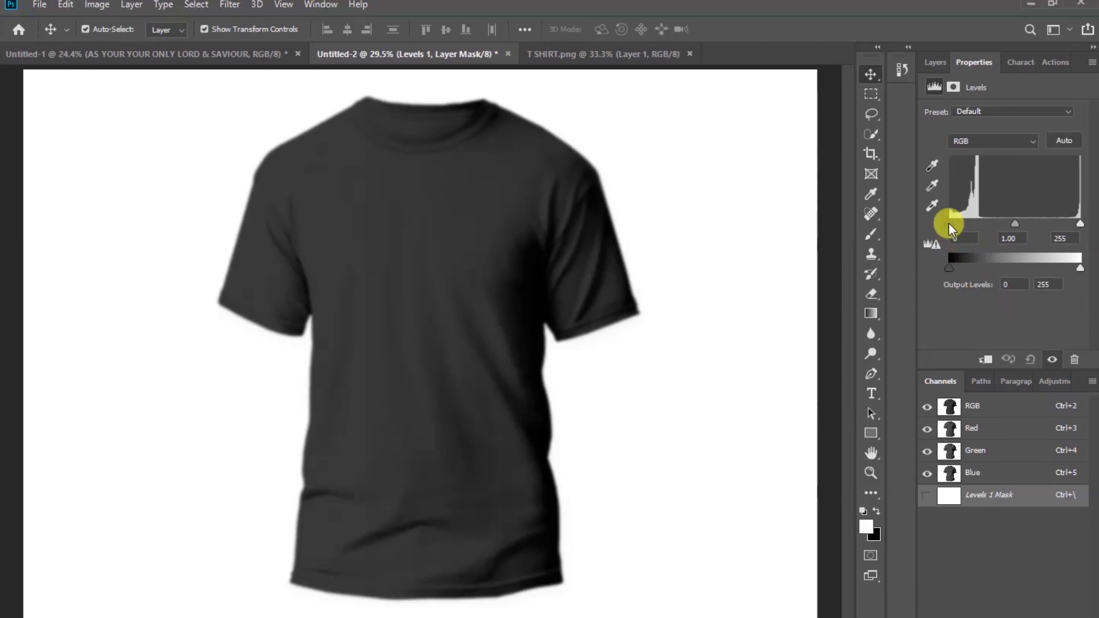
{"action": "left_click_drag", "start_coordinate": [949, 222], "coordinate": [966, 225]}
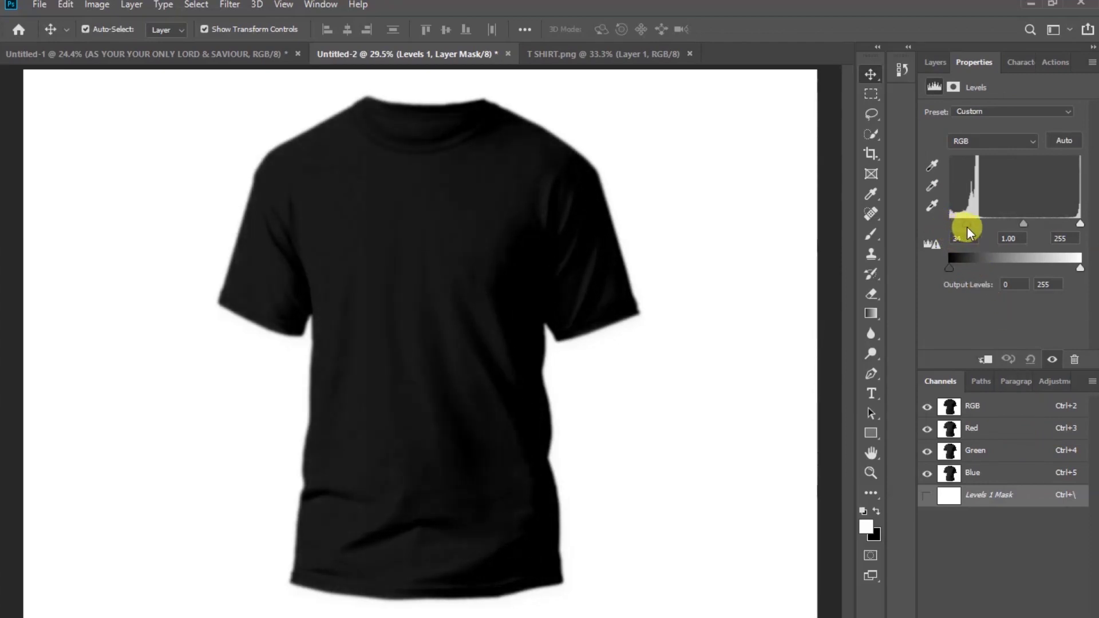
{"action": "left_click_drag", "start_coordinate": [1080, 225], "coordinate": [1043, 224]}
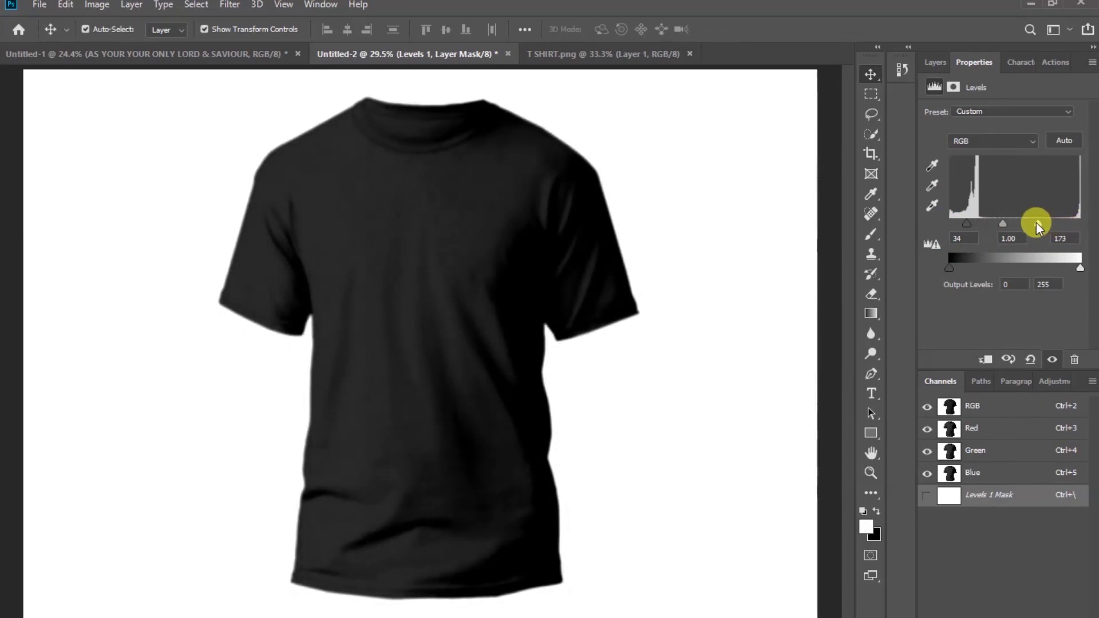
{"action": "left_click_drag", "start_coordinate": [970, 228], "coordinate": [973, 228]}
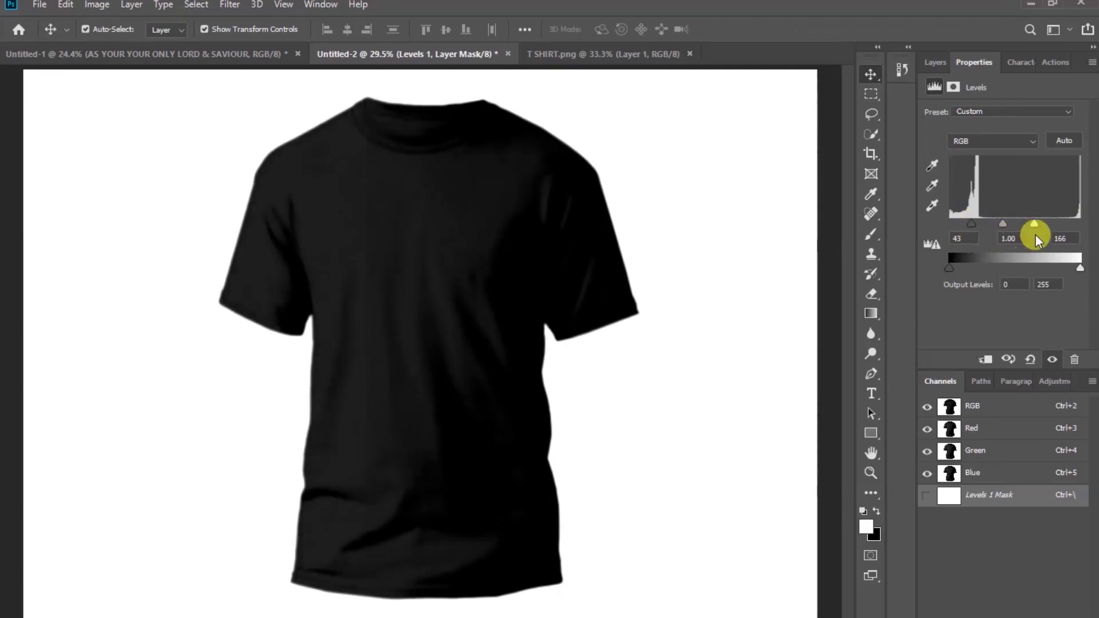
{"action": "left_click_drag", "start_coordinate": [1035, 222], "coordinate": [971, 223]}
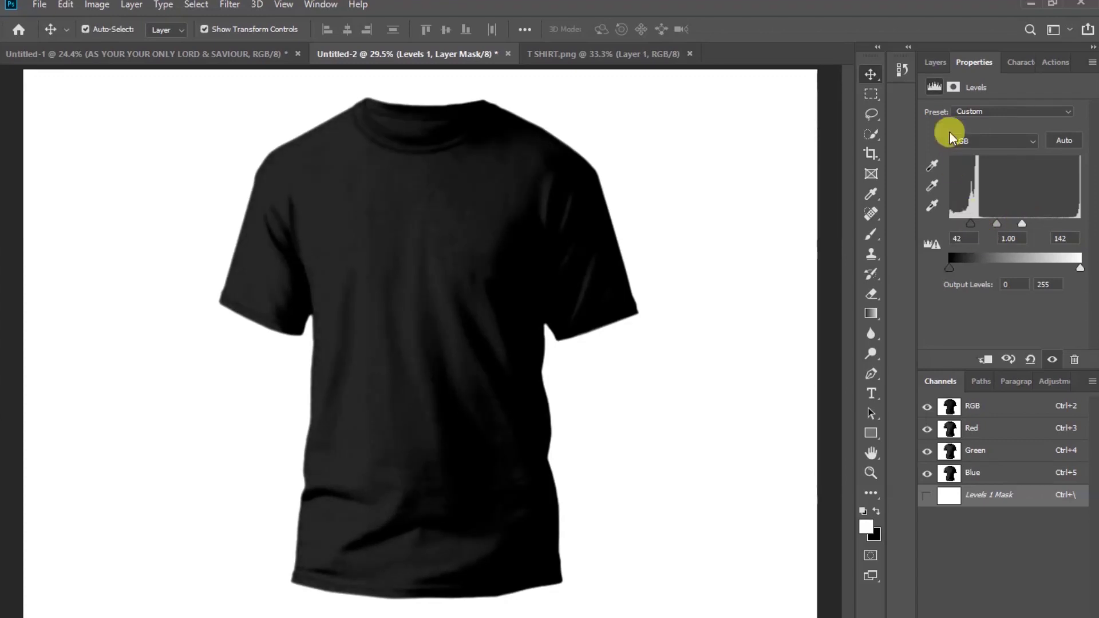
{"action": "left_click", "coordinate": [934, 62]}
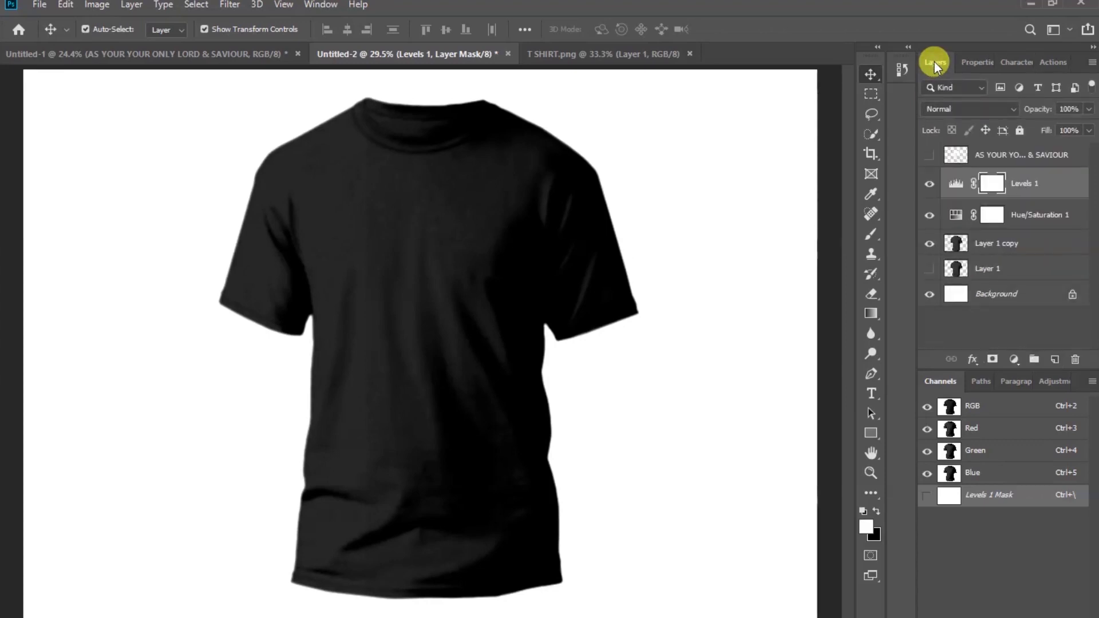
{"action": "left_click", "coordinate": [928, 270]}
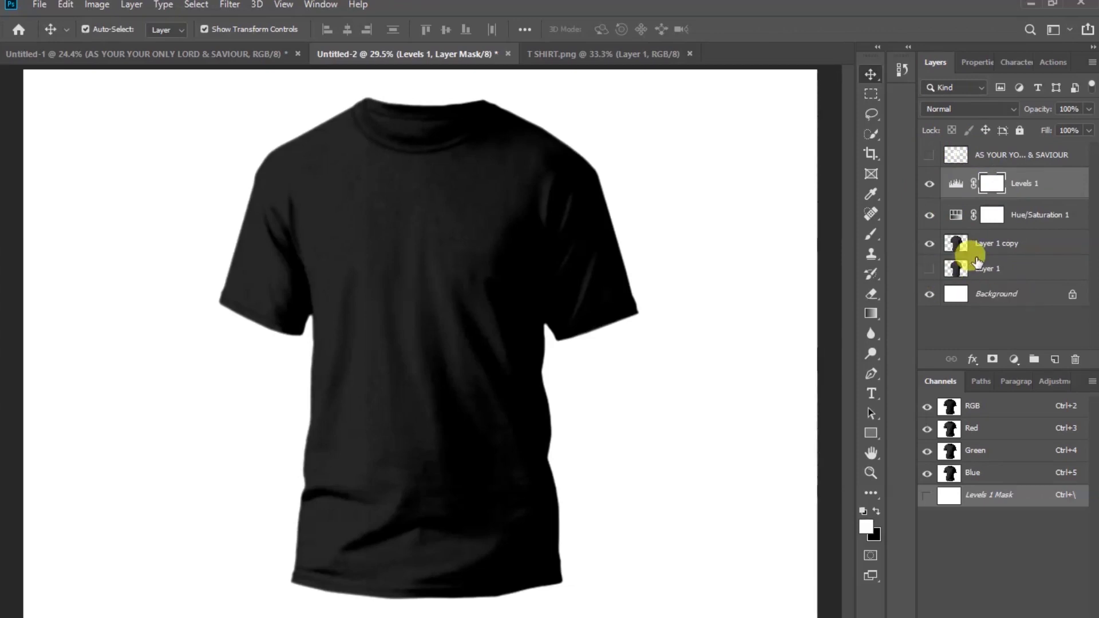
Save the shirt document with its layers as a Photoshop file named SHIRT in New folder on the Desktop
{"action": "left_click", "coordinate": [39, 8]}
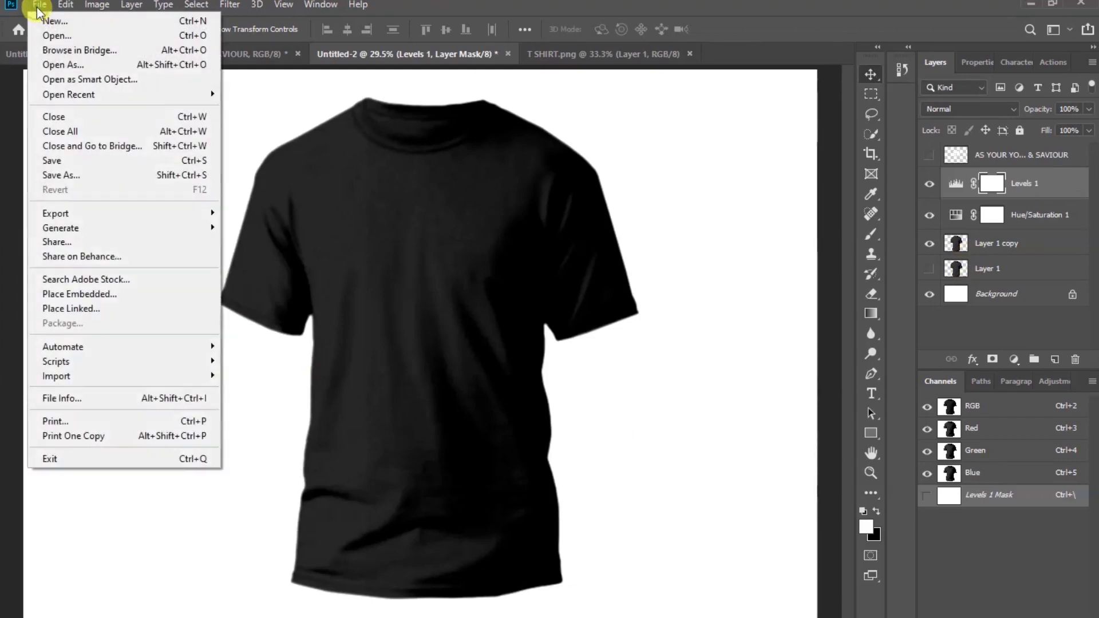
{"action": "left_click", "coordinate": [64, 161]}
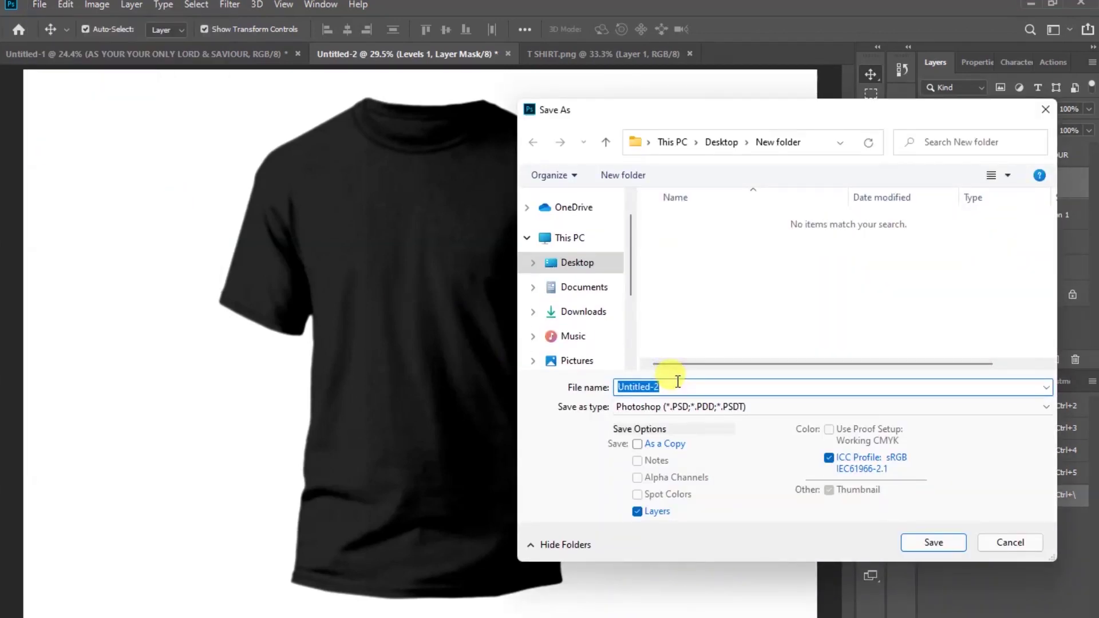
{"action": "type", "text": "T"}
{"action": "key", "text": "BackSpace"}
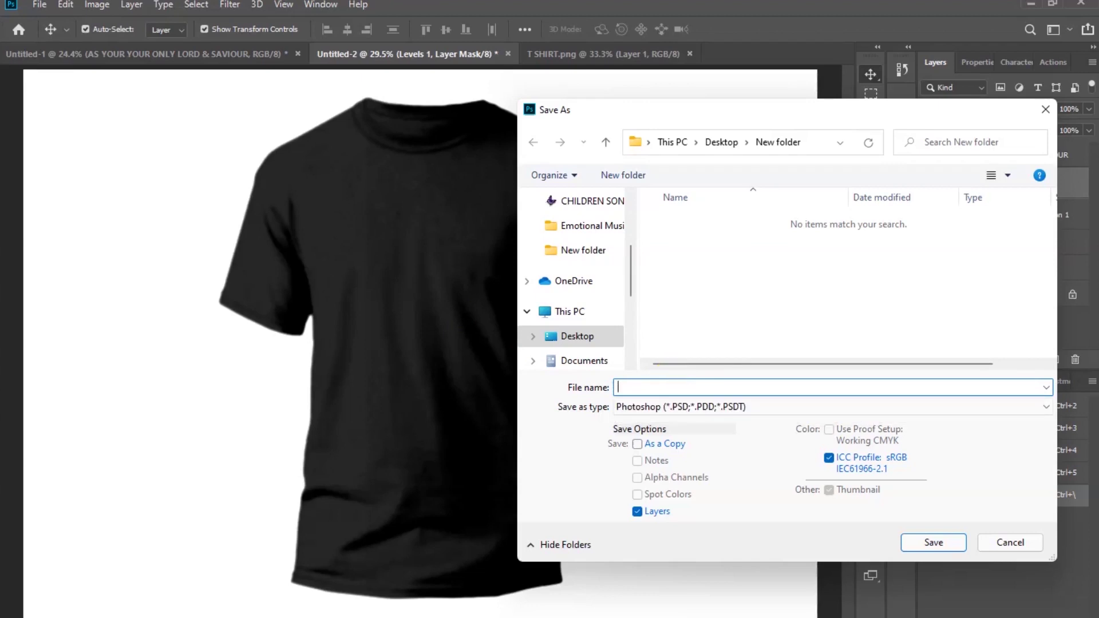
{"action": "type", "text": "SHIRT"}
{"action": "left_click", "coordinate": [934, 542]}
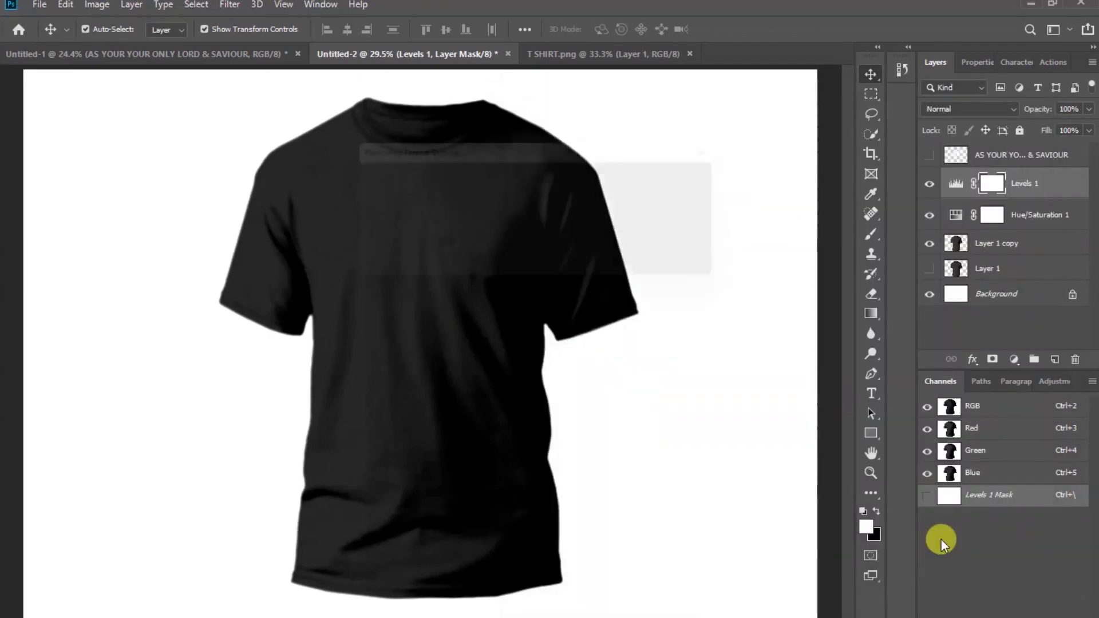
{"action": "left_click", "coordinate": [731, 176]}
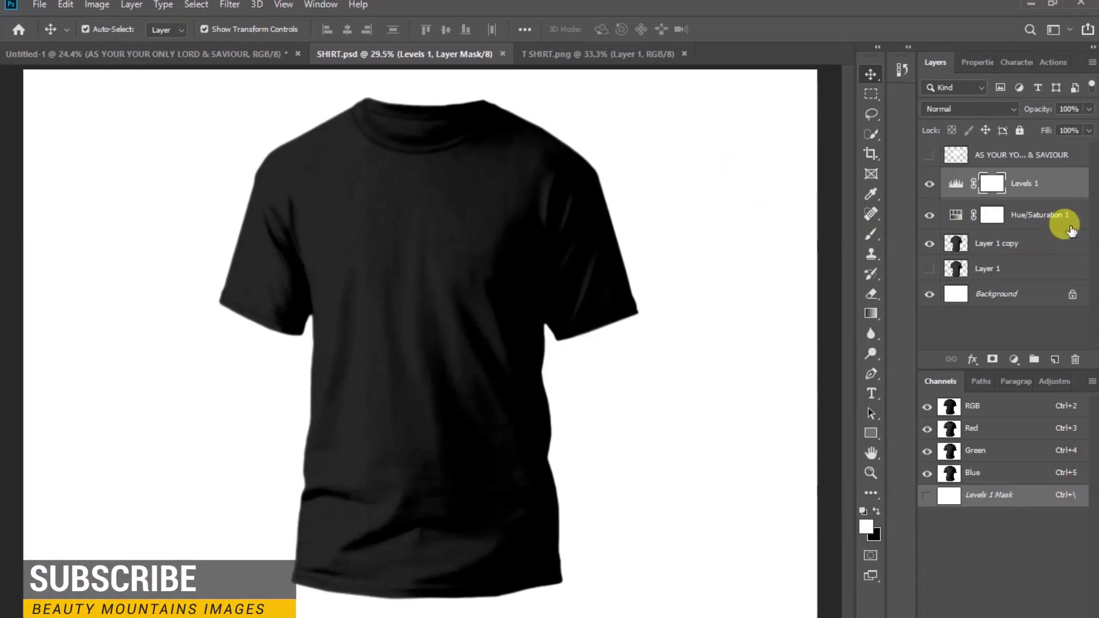
Group the Levels and Hue/Saturation adjustment layers together with the blurred shirt copy
{"action": "left_click", "coordinate": [1047, 215], "text": "ctrl"}
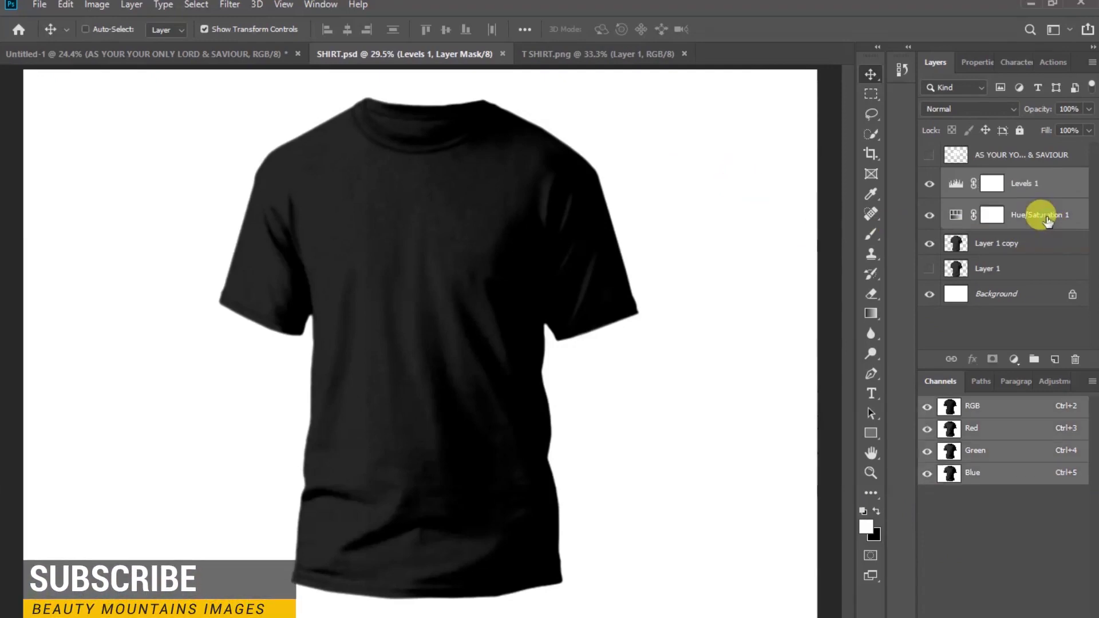
{"action": "left_click", "coordinate": [1040, 243], "text": "ctrl"}
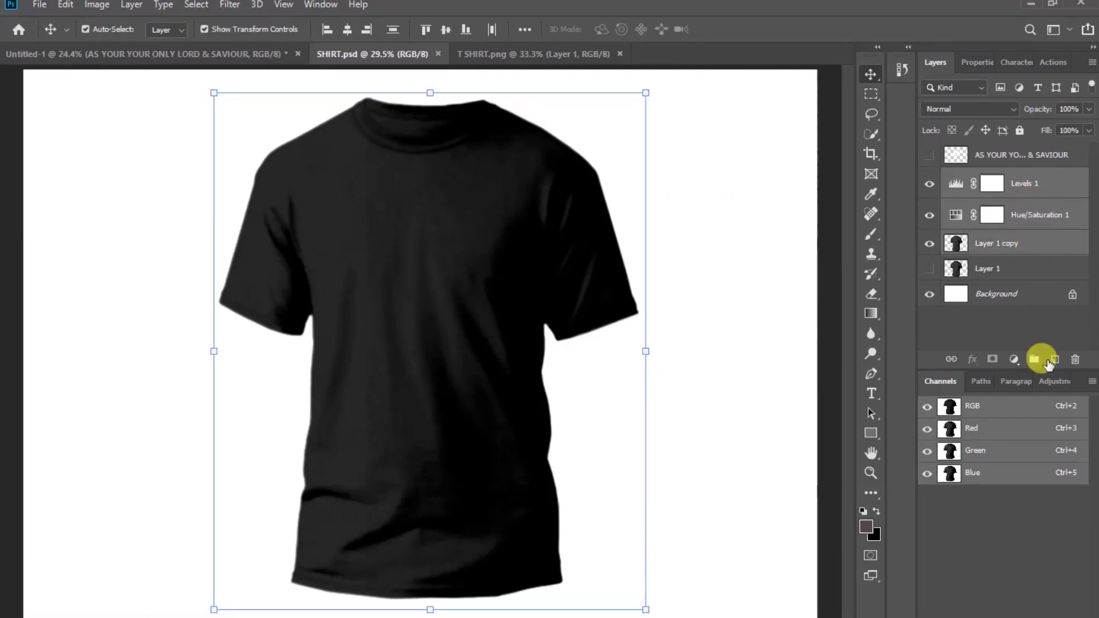
{"action": "left_click", "coordinate": [1033, 360]}
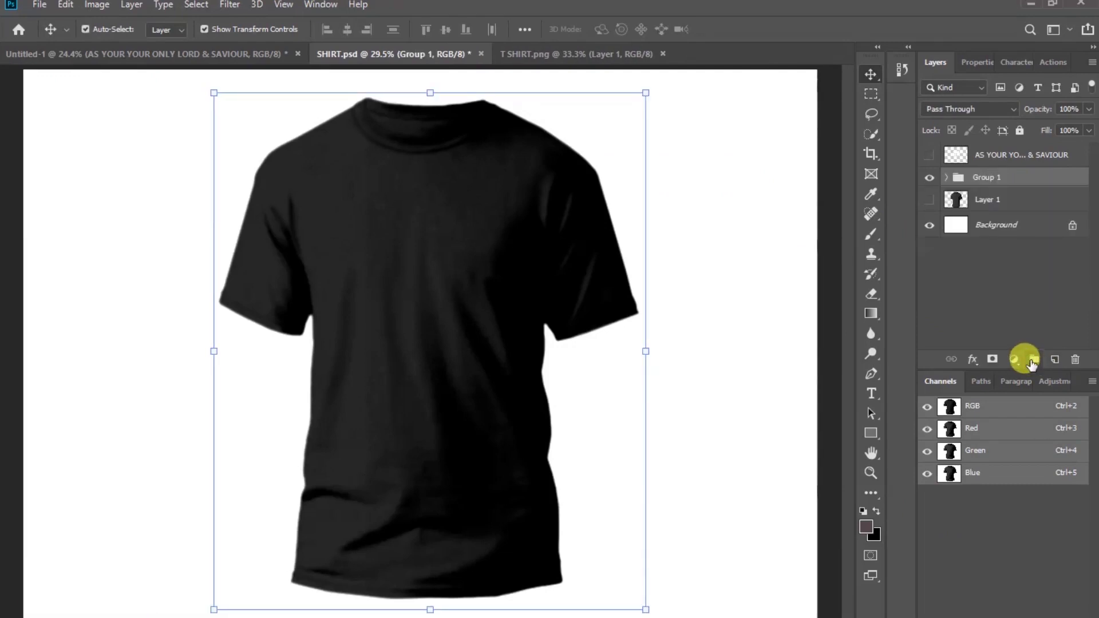
Hide the new group, and show the original shirt layer and the JESUS design layer
{"action": "left_click", "coordinate": [929, 181]}
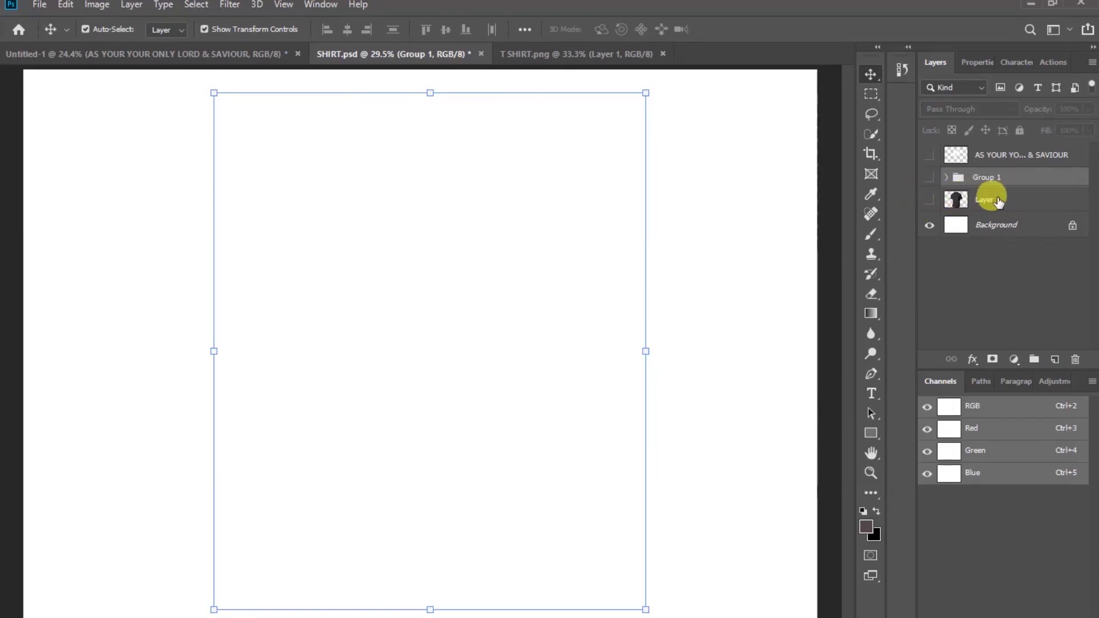
{"action": "left_click", "coordinate": [928, 200]}
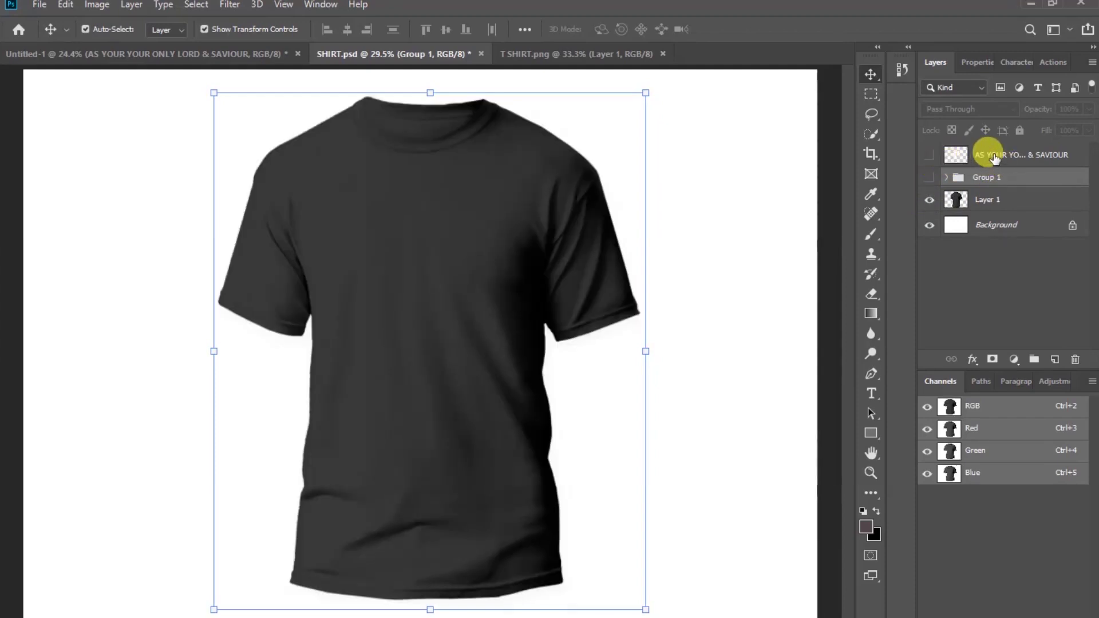
{"action": "left_click", "coordinate": [928, 155]}
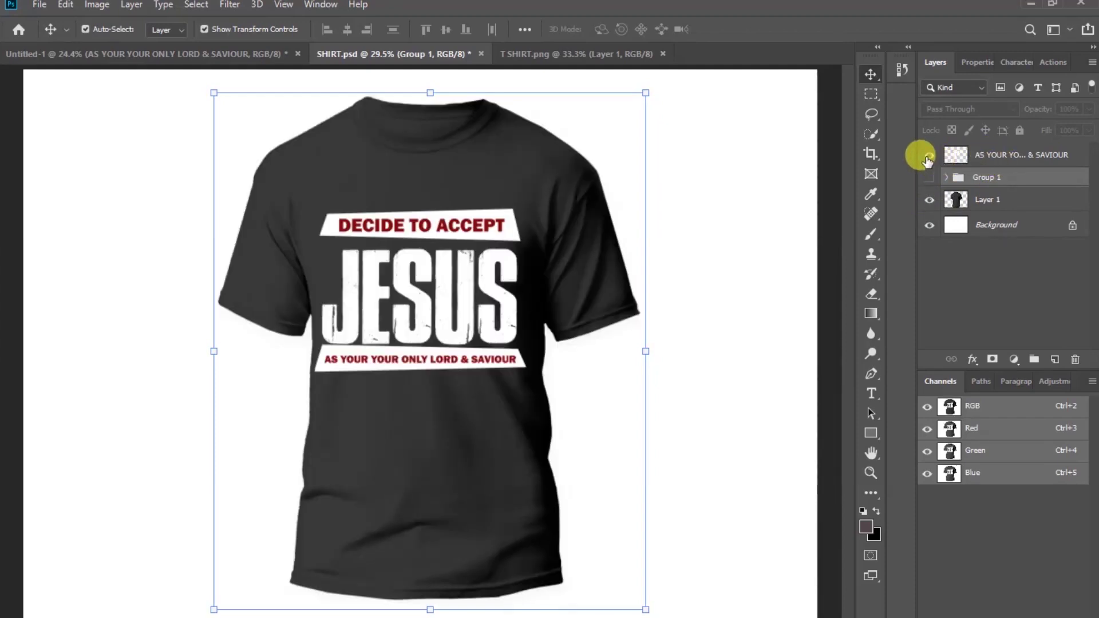
{"action": "left_click", "coordinate": [828, 227]}
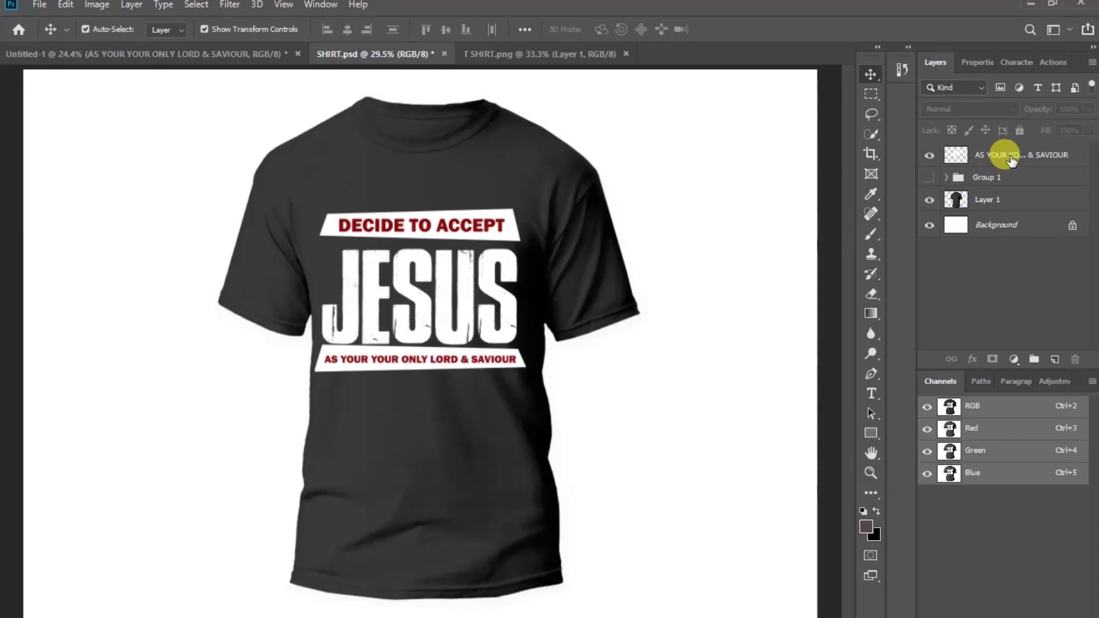
Apply the Displace filter to the JESUS design layer with horizontal and vertical scale 10, using SHIRT.psd as the displacement map
{"action": "left_click", "coordinate": [1012, 162]}
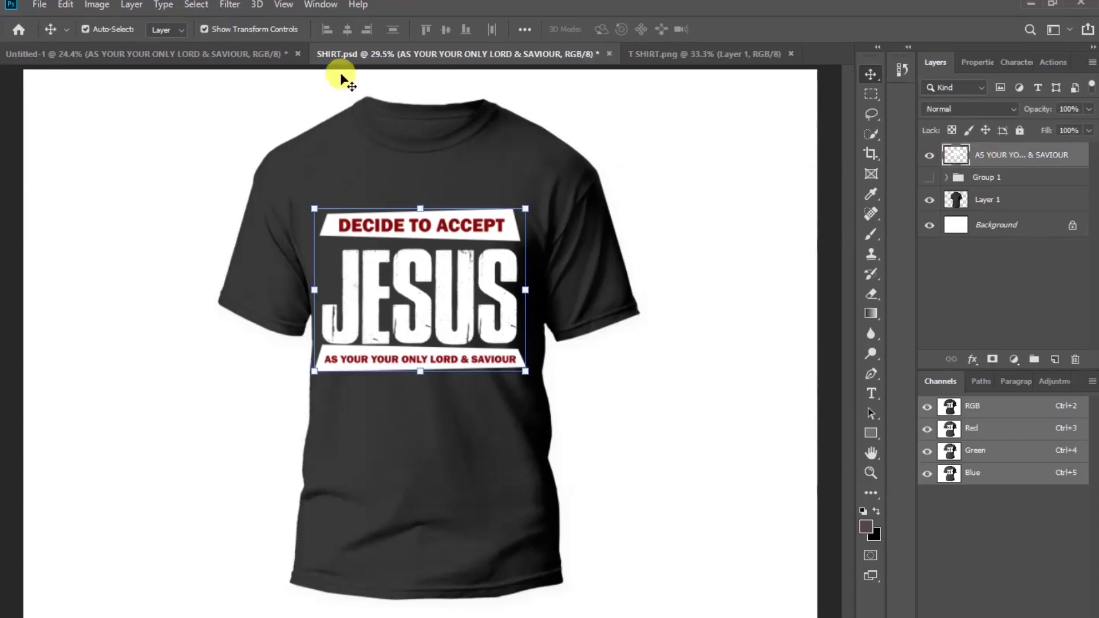
{"action": "left_click", "coordinate": [228, 6]}
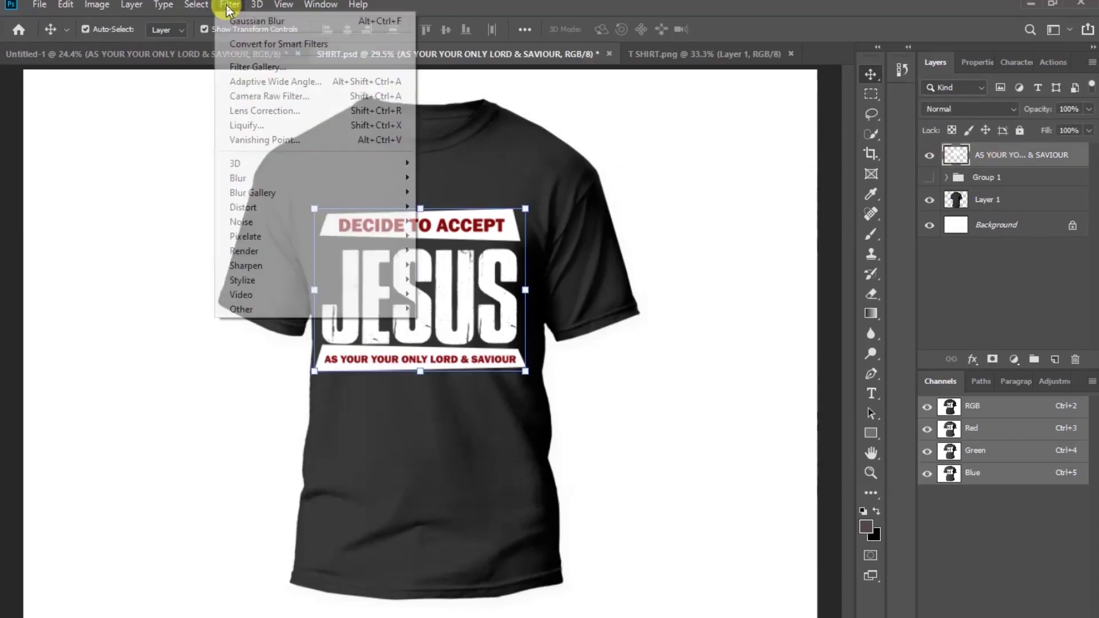
{"action": "mouse_move", "coordinate": [307, 207]}
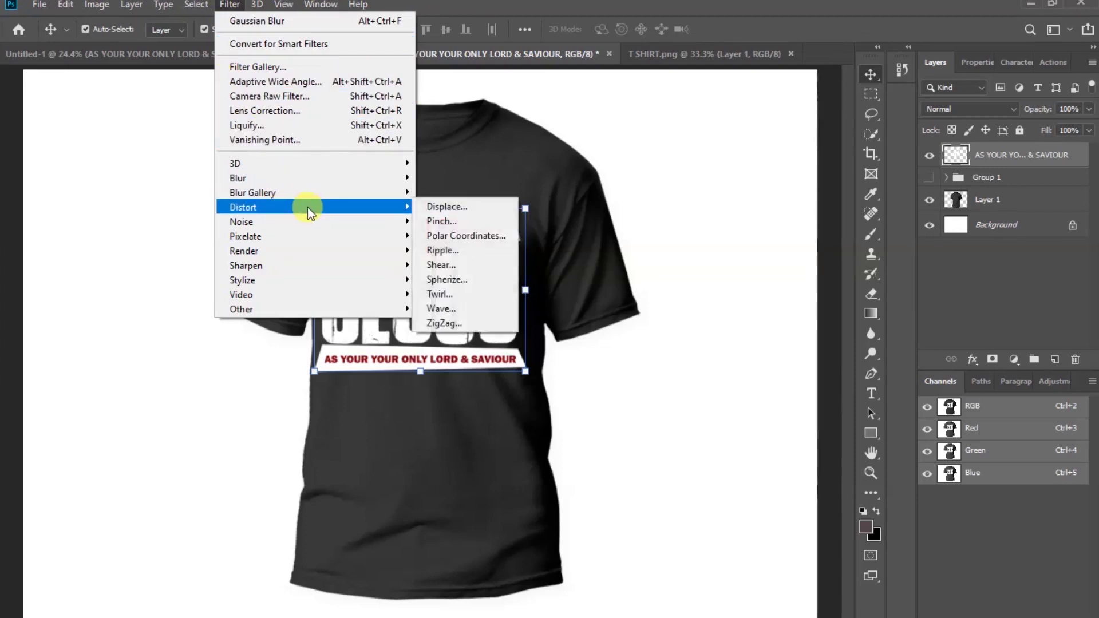
{"action": "left_click", "coordinate": [467, 208]}
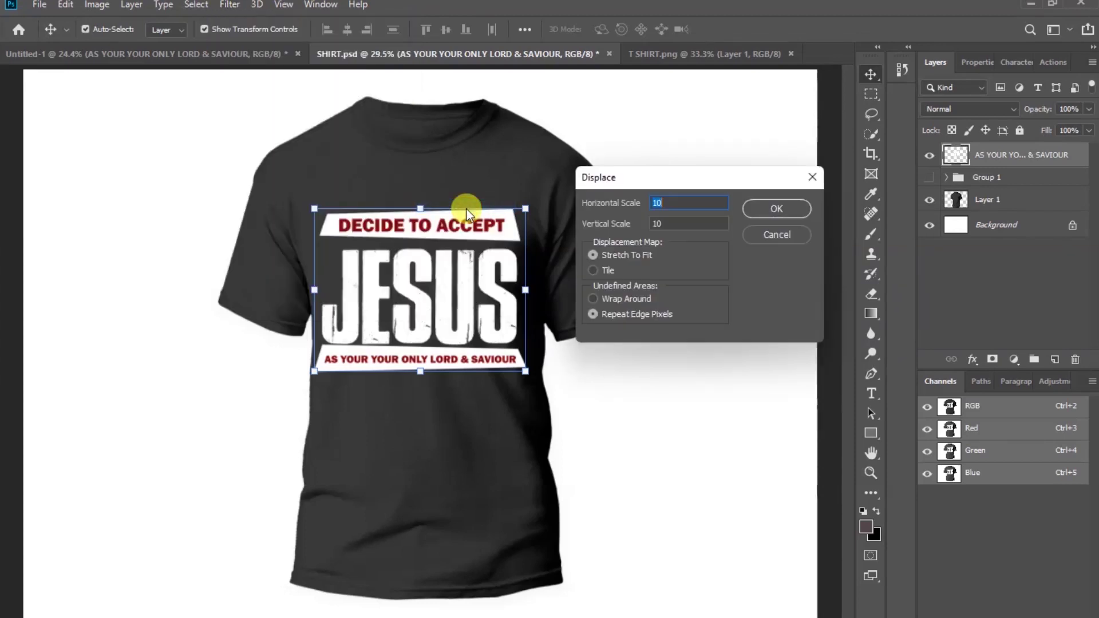
{"action": "left_click", "coordinate": [752, 208]}
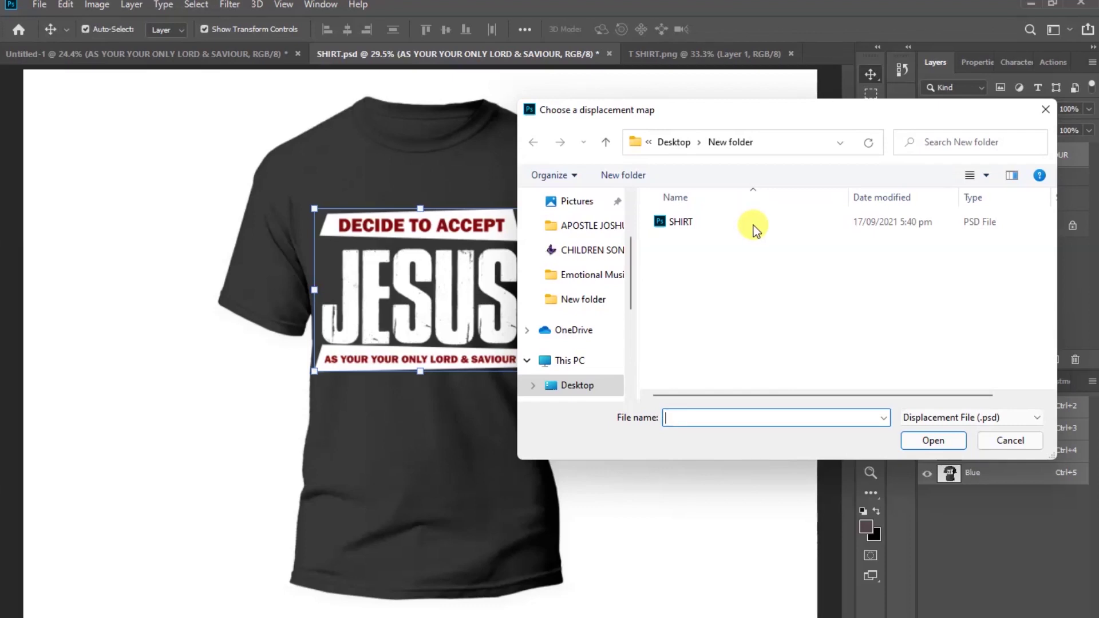
{"action": "left_click", "coordinate": [684, 222]}
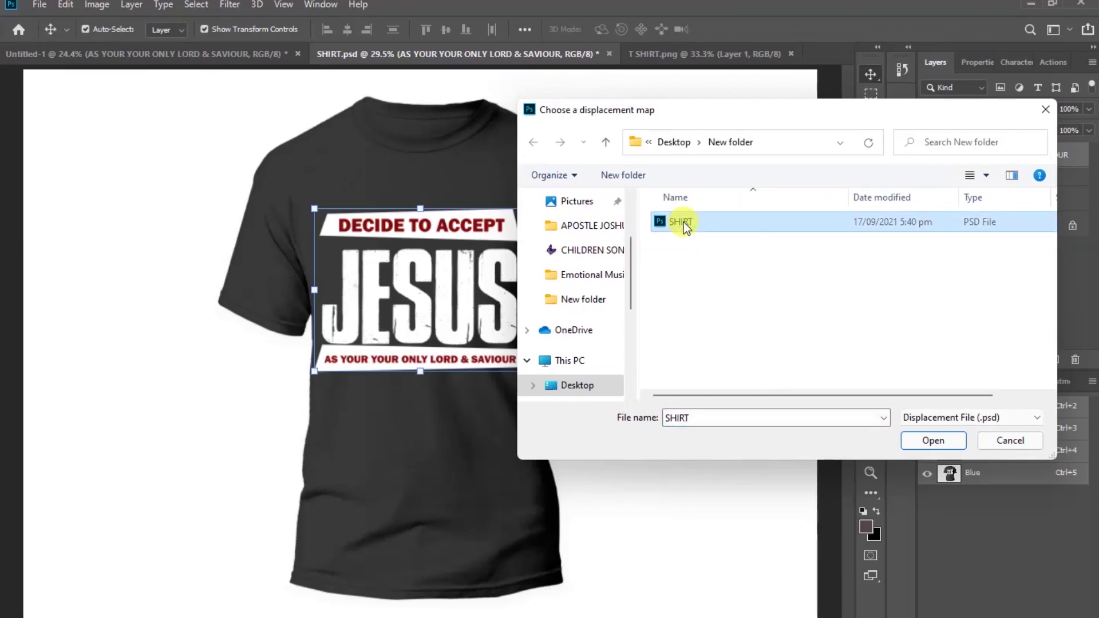
{"action": "left_click", "coordinate": [919, 437]}
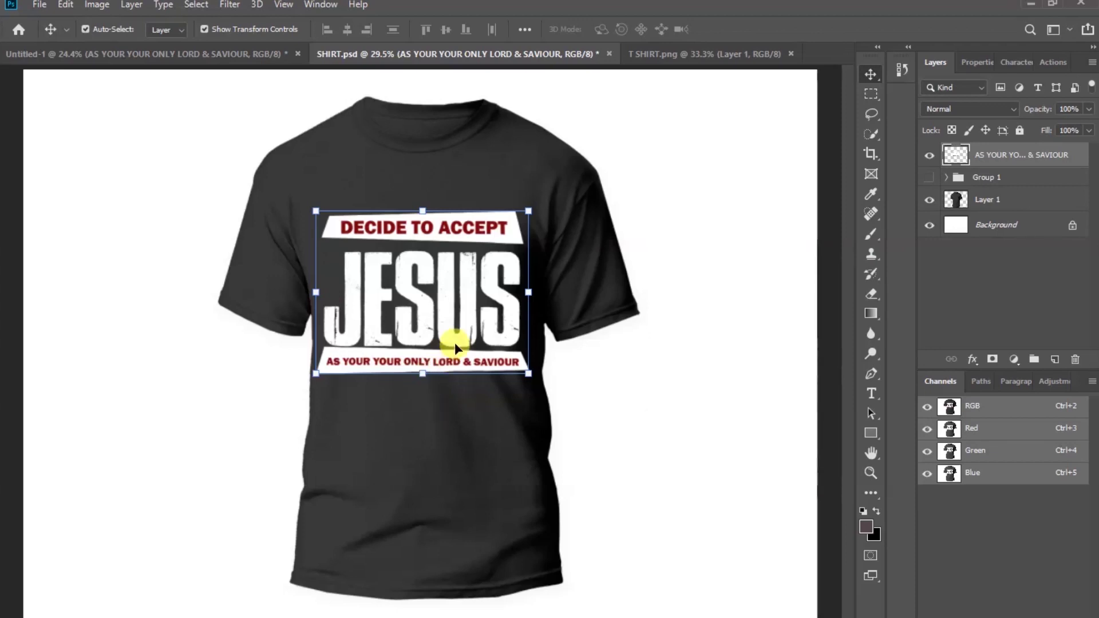
Examine the displaced JESUS design up close on the shirt fabric
{"action": "scroll", "coordinate": [472, 341], "scroll_direction": "up", "scroll_amount": 2}
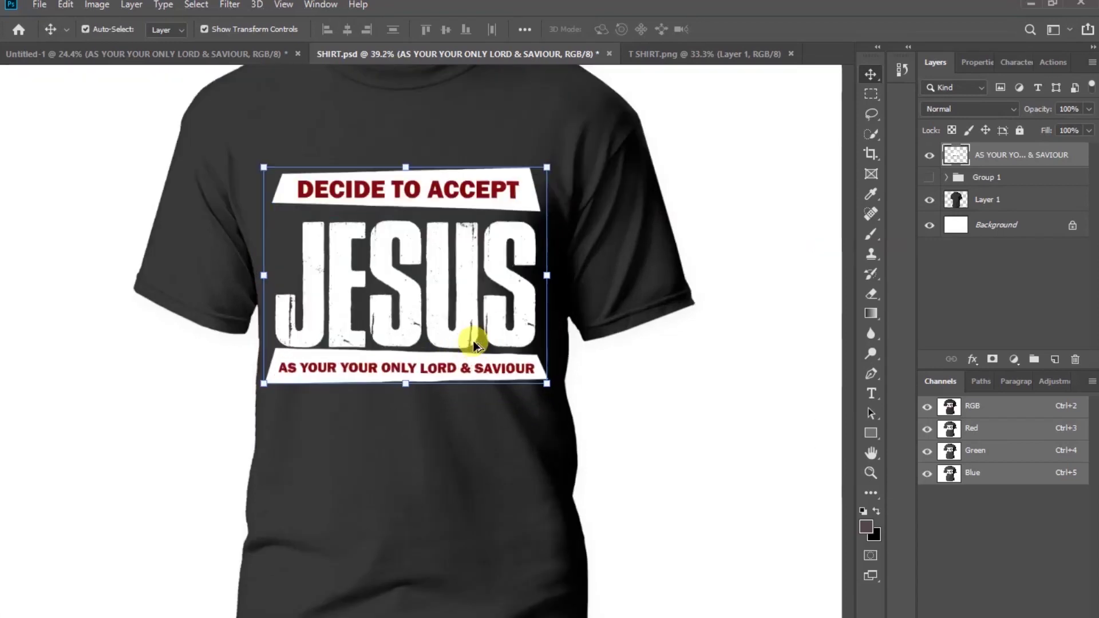
{"action": "scroll", "coordinate": [472, 341], "scroll_direction": "up", "scroll_amount": 2}
{"action": "scroll", "coordinate": [439, 79], "scroll_direction": "up", "scroll_amount": 1}
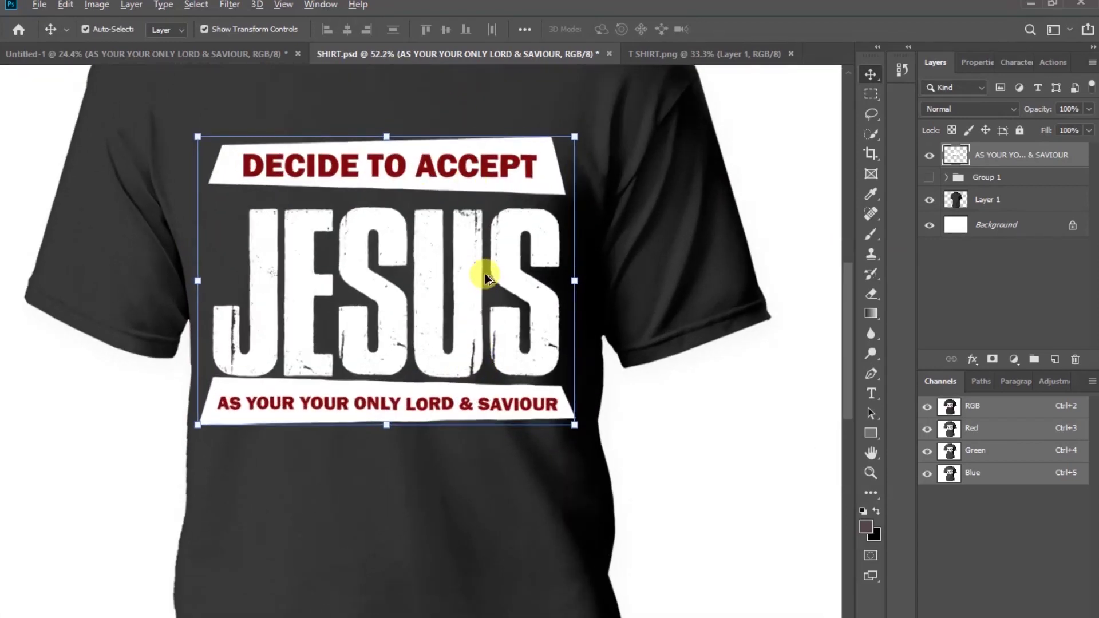
{"action": "scroll", "coordinate": [413, 108], "scroll_direction": "up", "scroll_amount": 2}
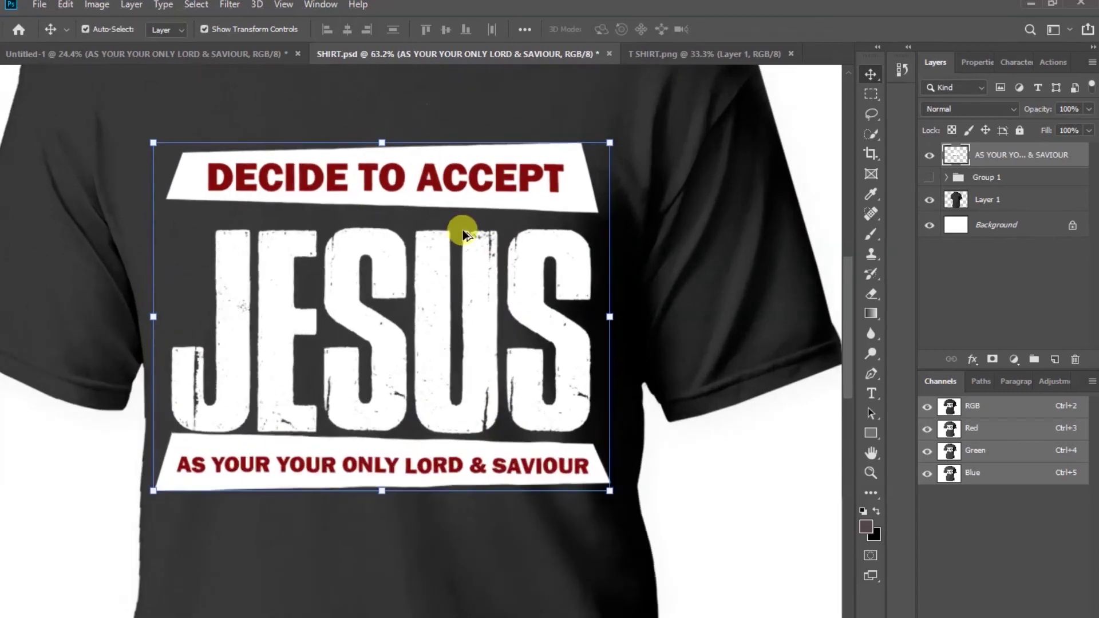
{"action": "scroll", "coordinate": [463, 230], "scroll_direction": "down", "scroll_amount": 1}
{"action": "scroll", "coordinate": [463, 230], "scroll_direction": "up", "scroll_amount": 2}
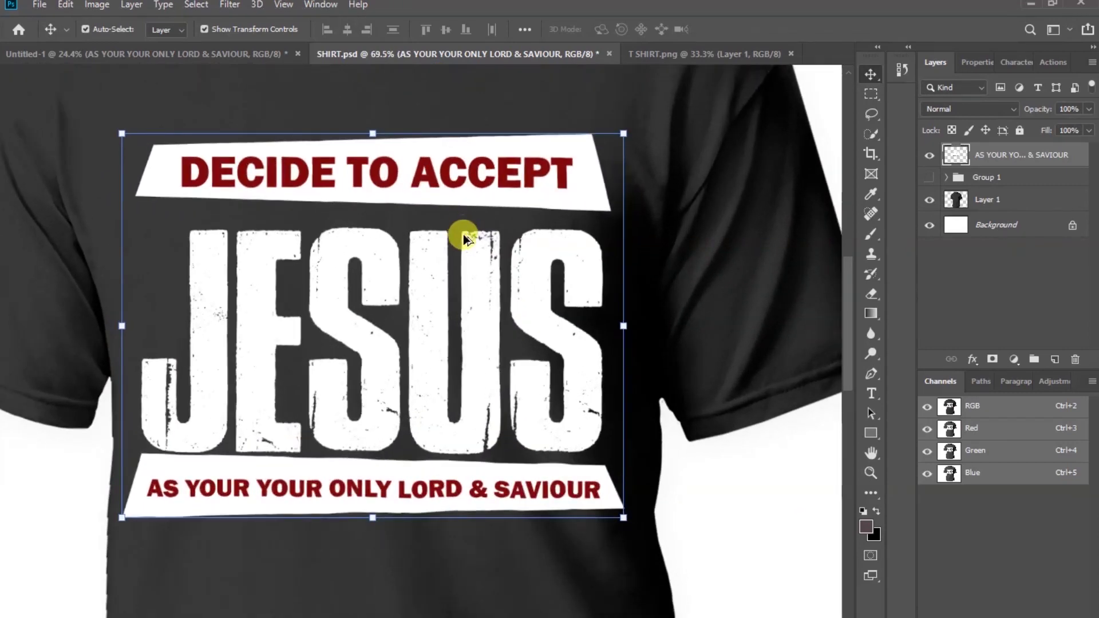
{"action": "scroll", "coordinate": [611, 518], "scroll_direction": "up", "scroll_amount": 1}
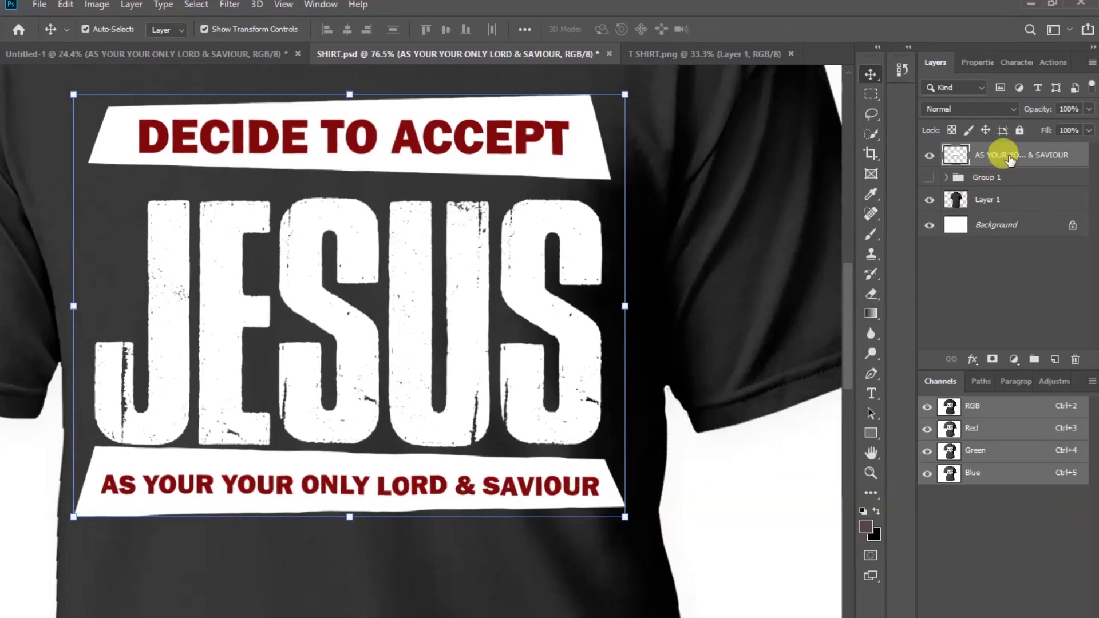
In the JESUS design layer's Blending Options, split the Underlying Layer black point of Blend If Gray to 5 / 68, and deselect the layer
{"action": "left_click", "coordinate": [973, 361]}
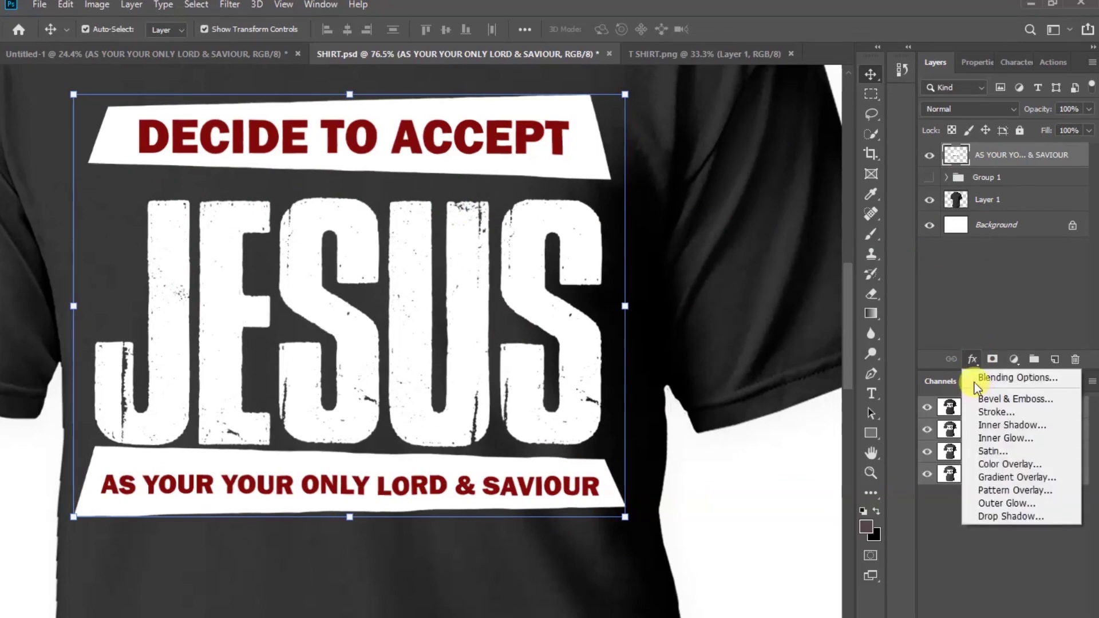
{"action": "left_click", "coordinate": [1028, 378]}
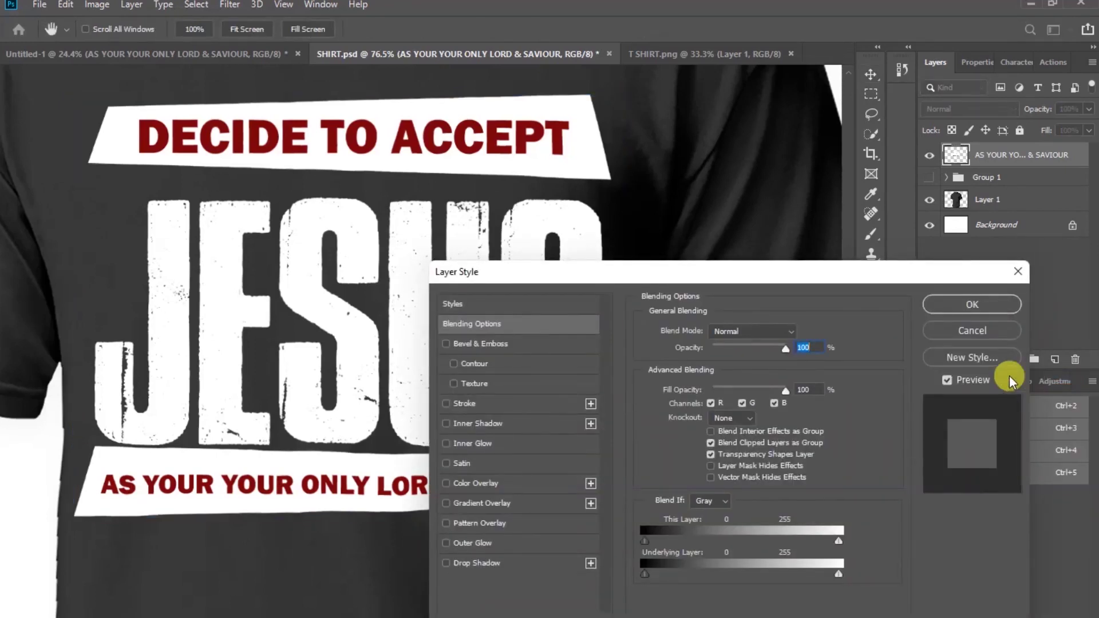
{"action": "left_click_drag", "start_coordinate": [807, 274], "coordinate": [982, 126]}
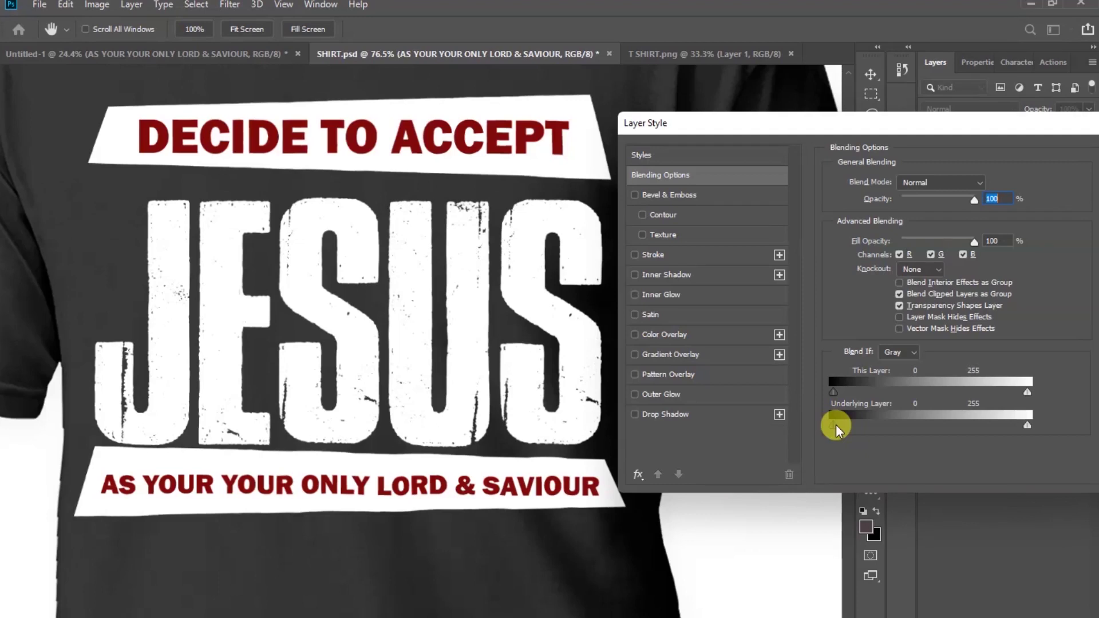
{"action": "left_click_drag", "start_coordinate": [836, 424], "coordinate": [883, 425]}
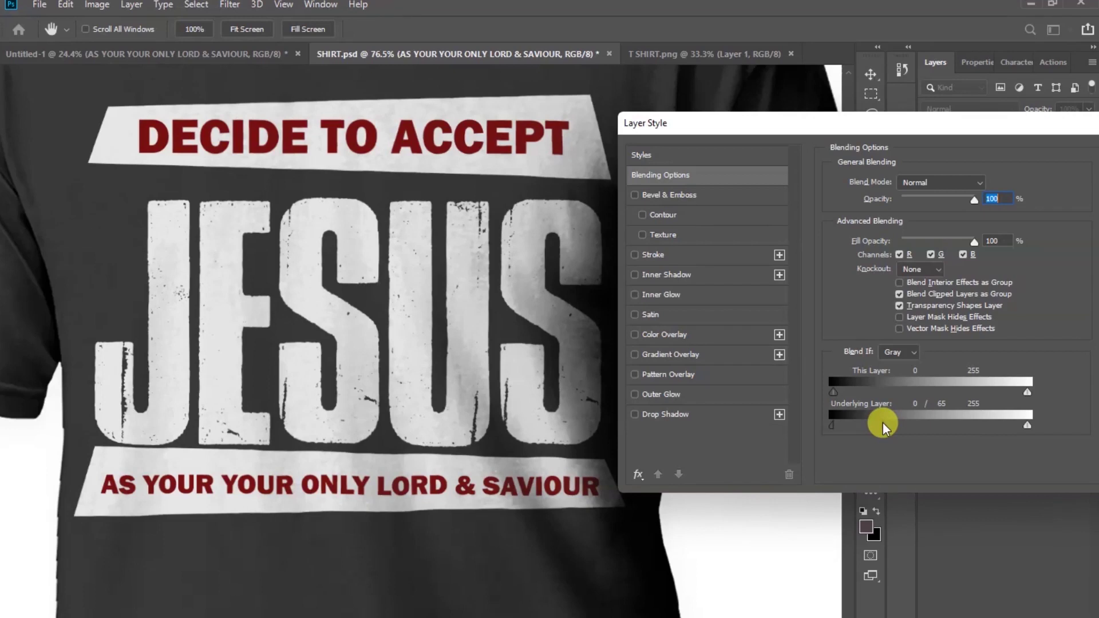
{"action": "left_click_drag", "start_coordinate": [883, 424], "coordinate": [887, 427]}
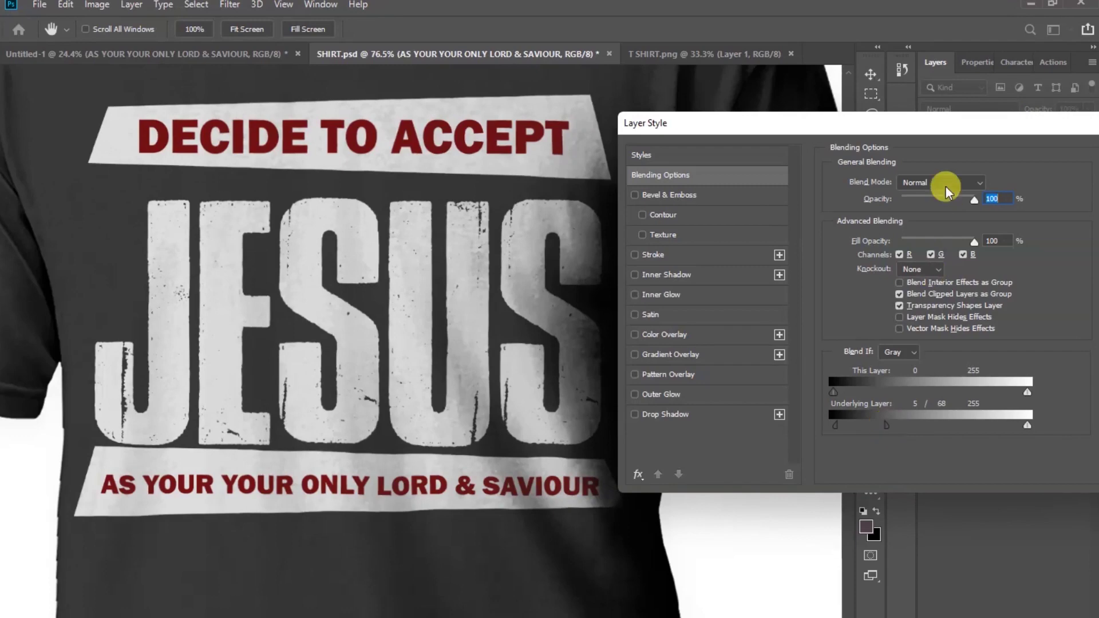
{"action": "left_click_drag", "start_coordinate": [951, 132], "coordinate": [794, 174]}
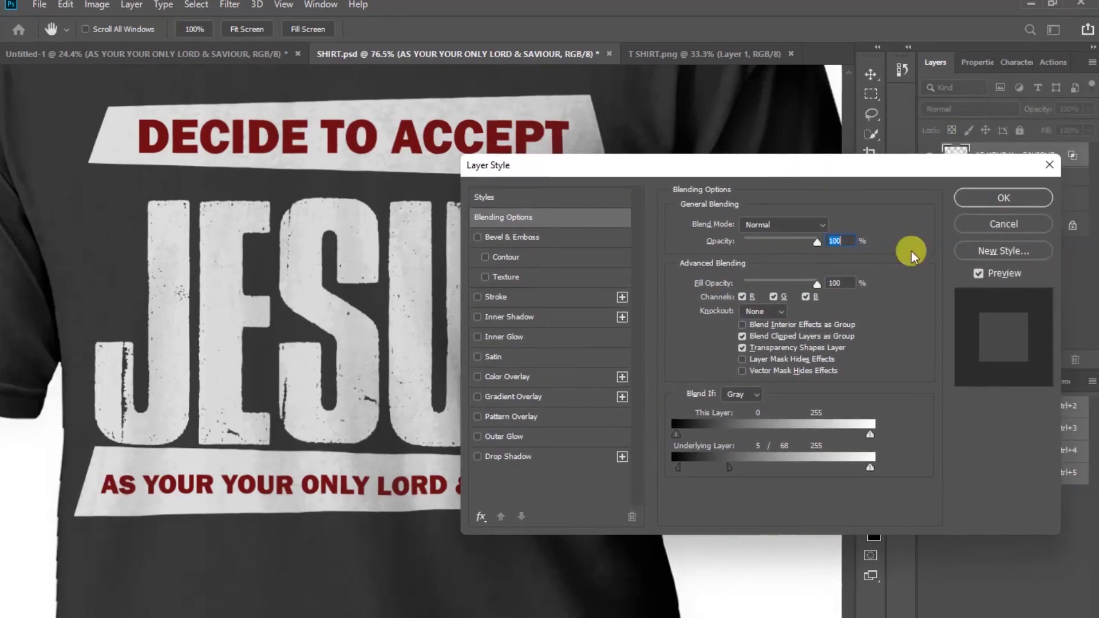
{"action": "left_click", "coordinate": [995, 201]}
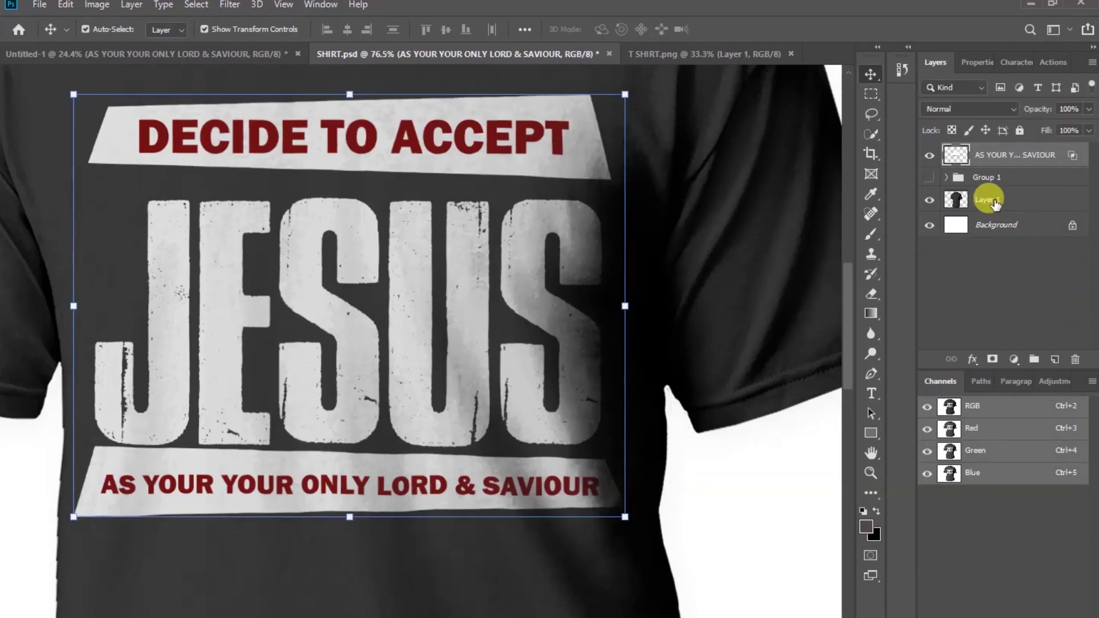
{"action": "left_click", "coordinate": [720, 465]}
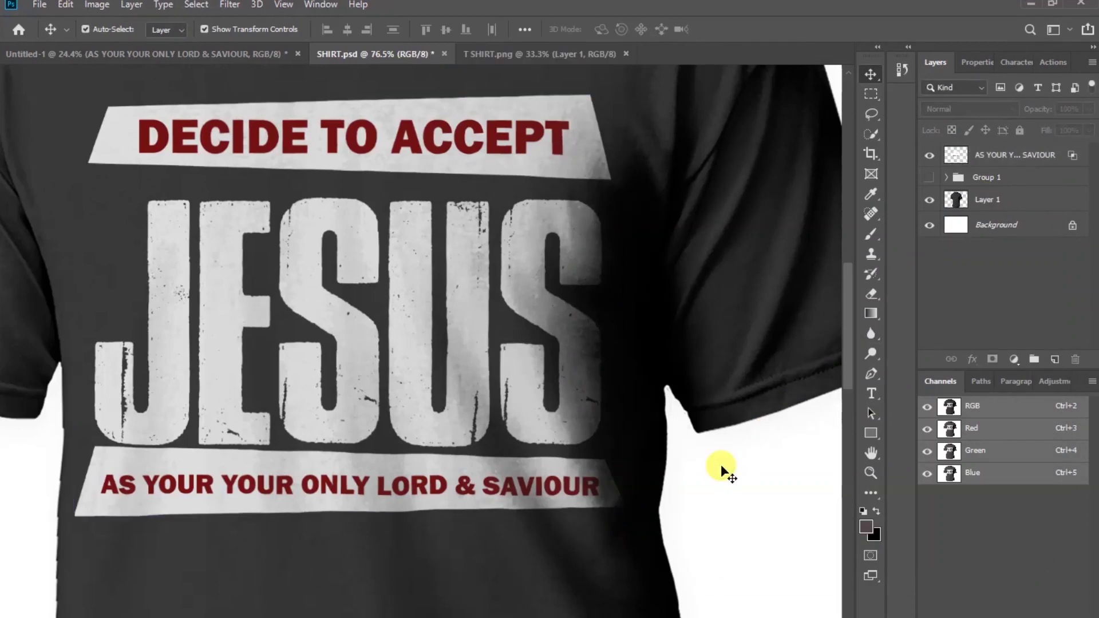
Load the shirt outline from Layer 1 as a selection and add a Solid Color fill layer in dark blue 023156
{"action": "left_click", "coordinate": [283, 6]}
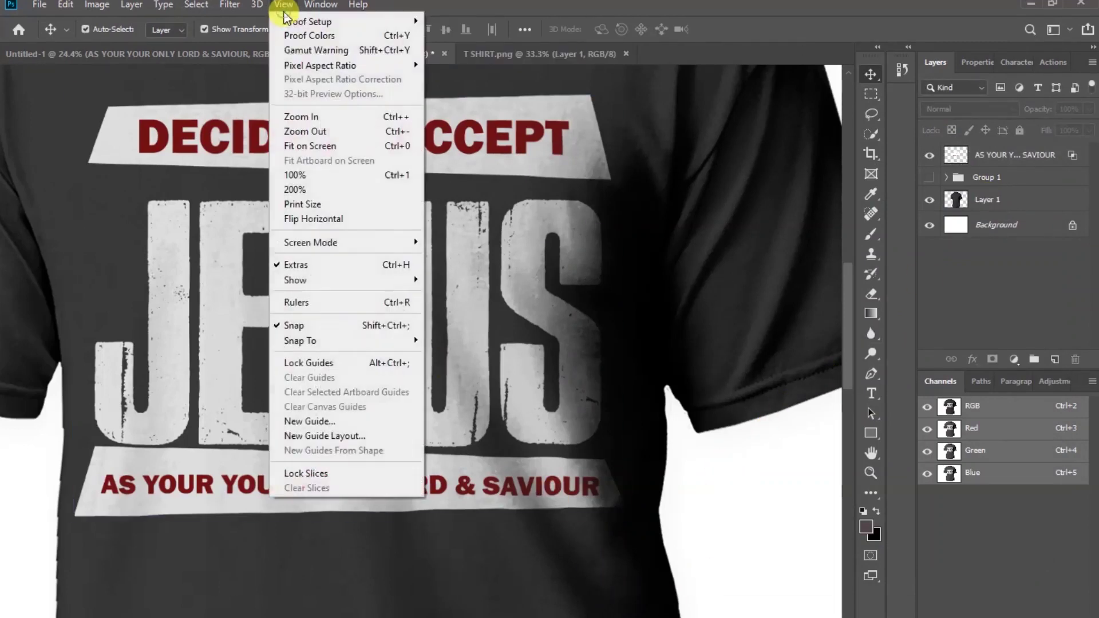
{"action": "left_click", "coordinate": [317, 146]}
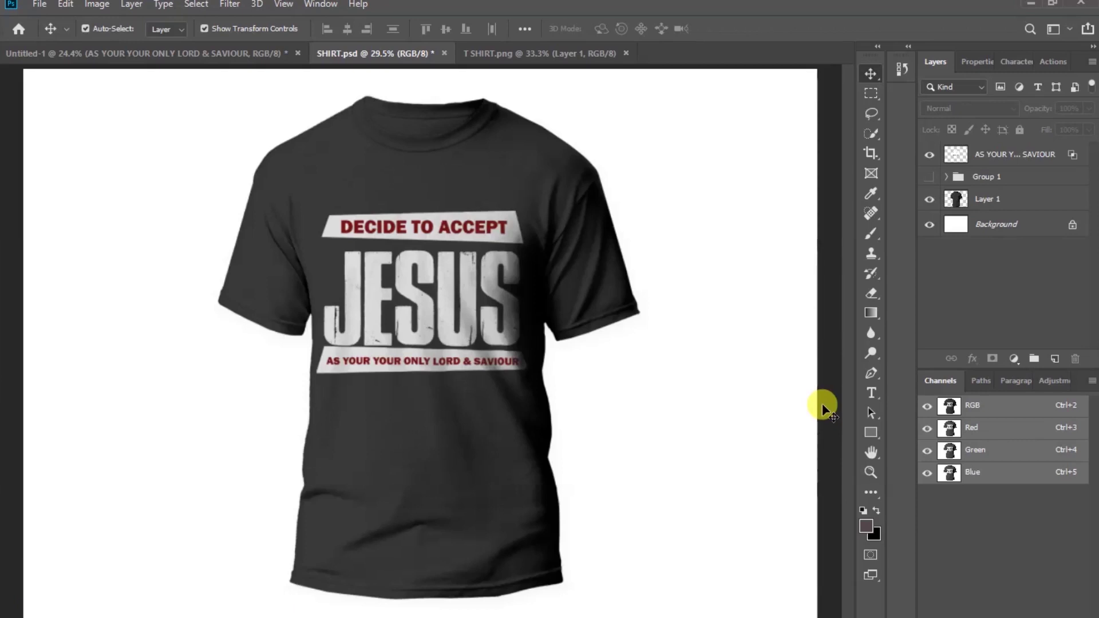
{"action": "left_click", "coordinate": [955, 200], "text": "ctrl"}
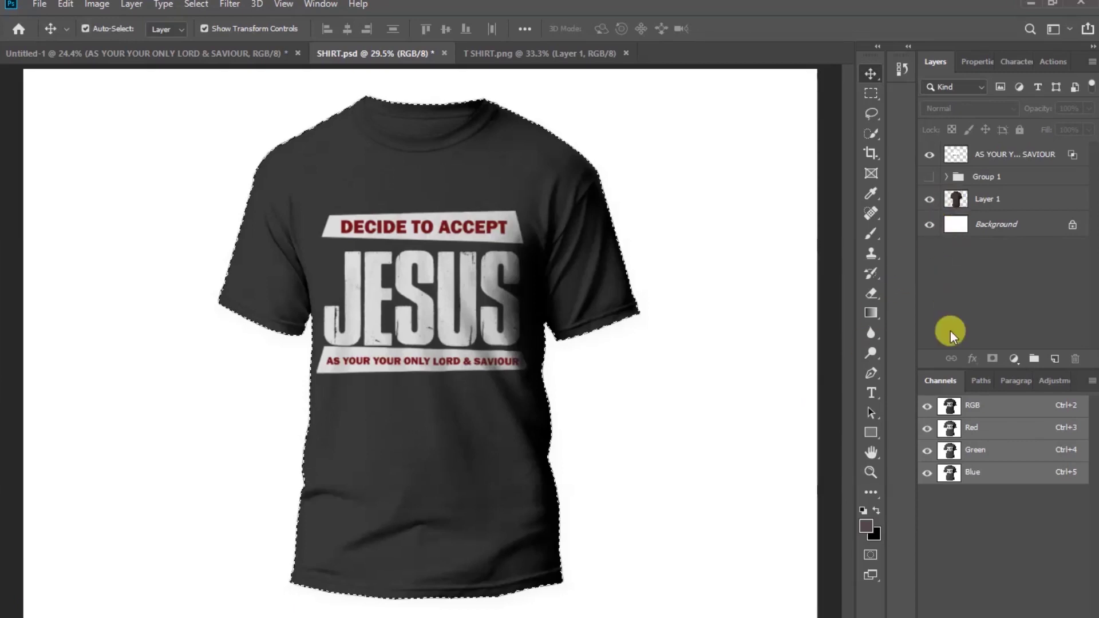
{"action": "left_click", "coordinate": [1014, 358]}
{"action": "left_click", "coordinate": [1009, 374]}
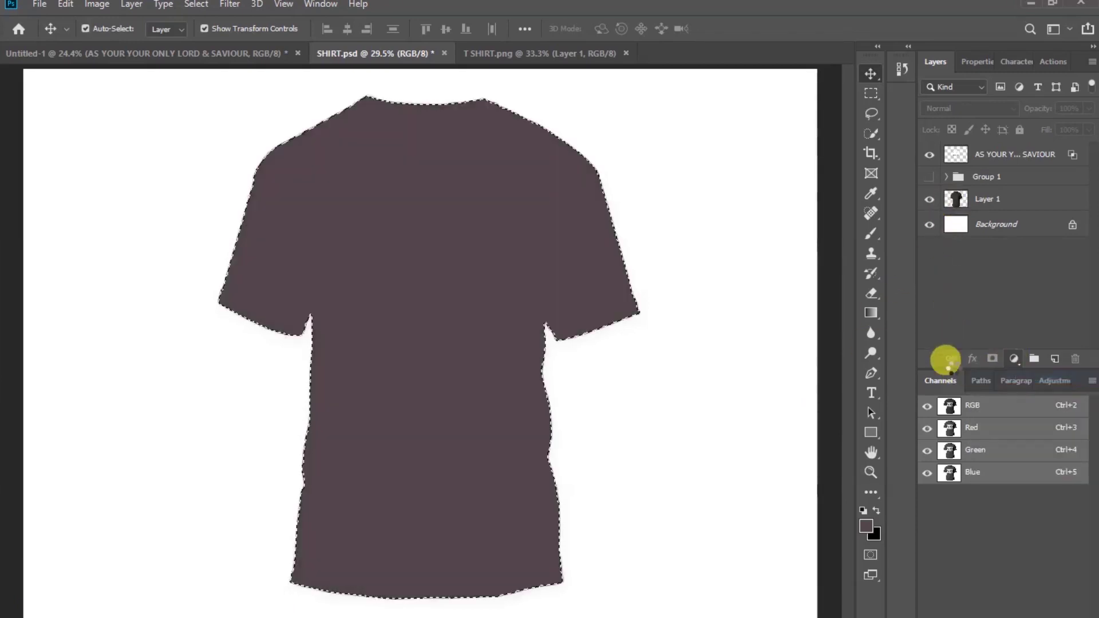
{"action": "left_click", "coordinate": [866, 307]}
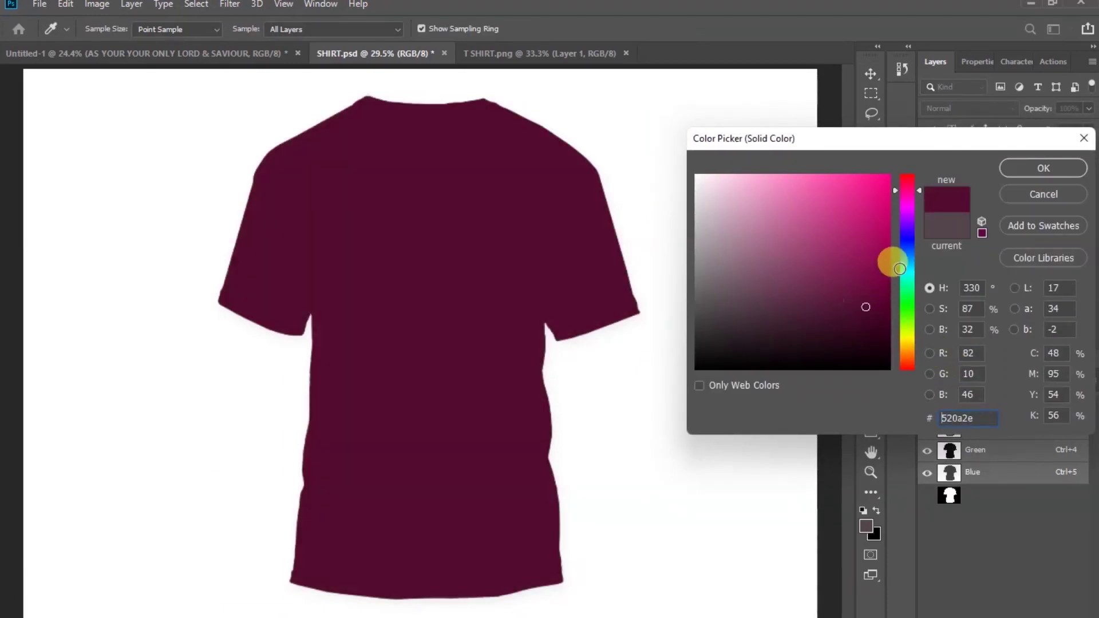
{"action": "left_click", "coordinate": [906, 267]}
{"action": "left_click", "coordinate": [880, 328]}
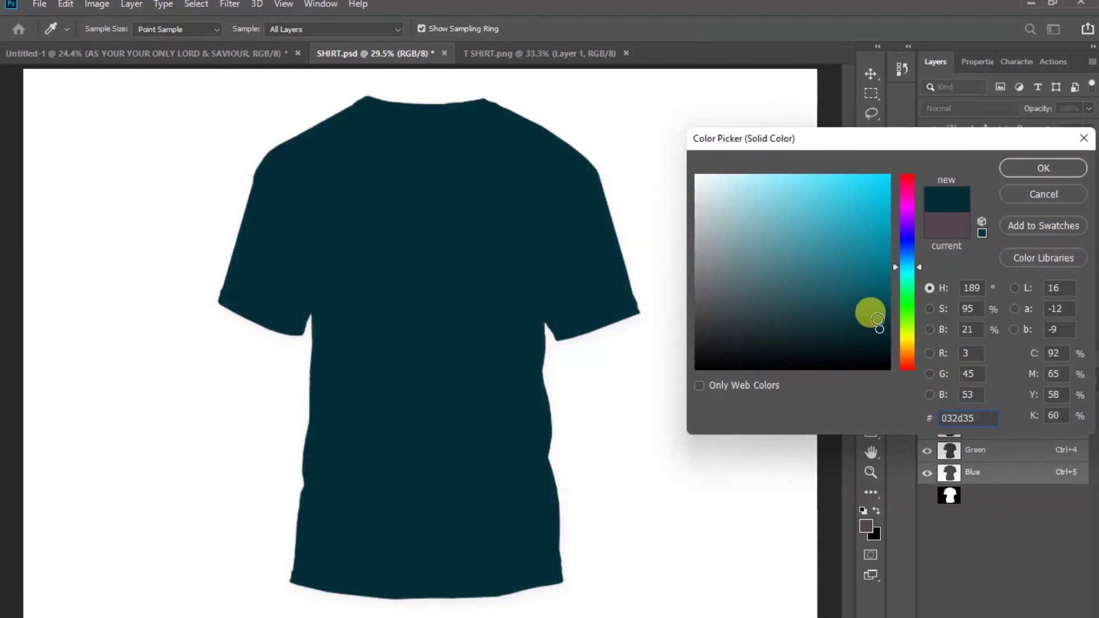
{"action": "left_click", "coordinate": [878, 318]}
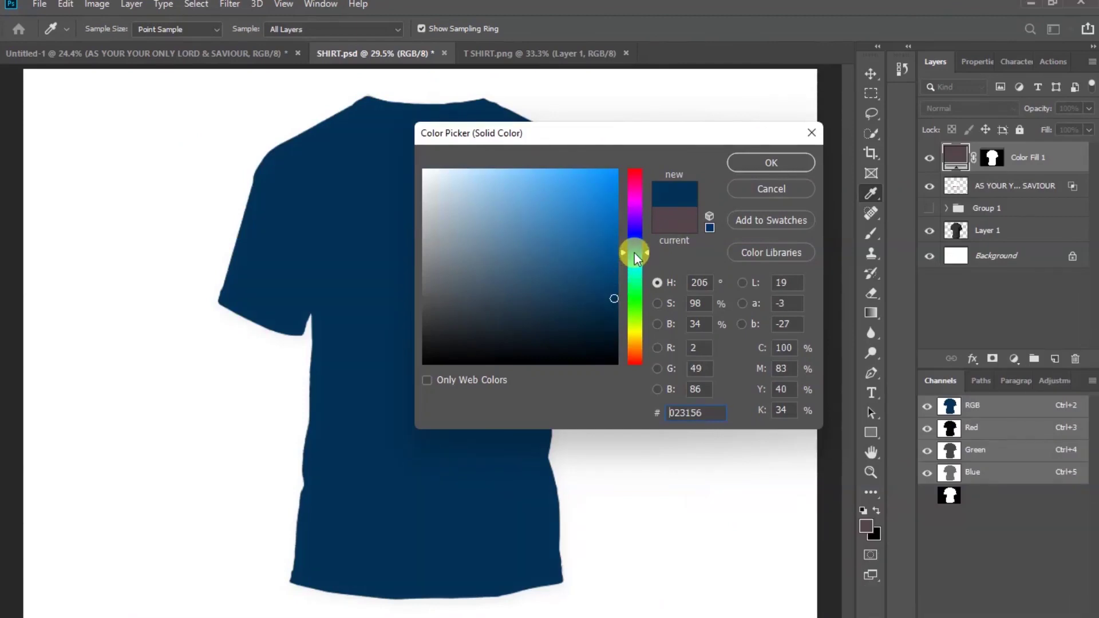
{"action": "left_click", "coordinate": [754, 164]}
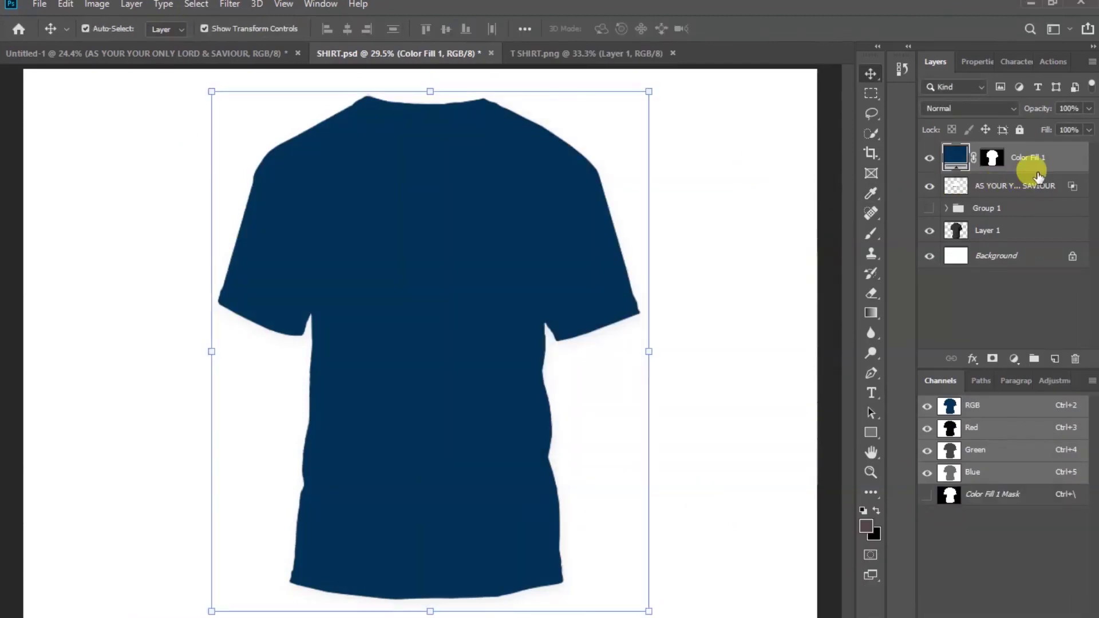
Move the blue fill layer below the JESUS design layer and set its blend mode to Color
{"action": "left_click_drag", "start_coordinate": [1056, 165], "coordinate": [1054, 194]}
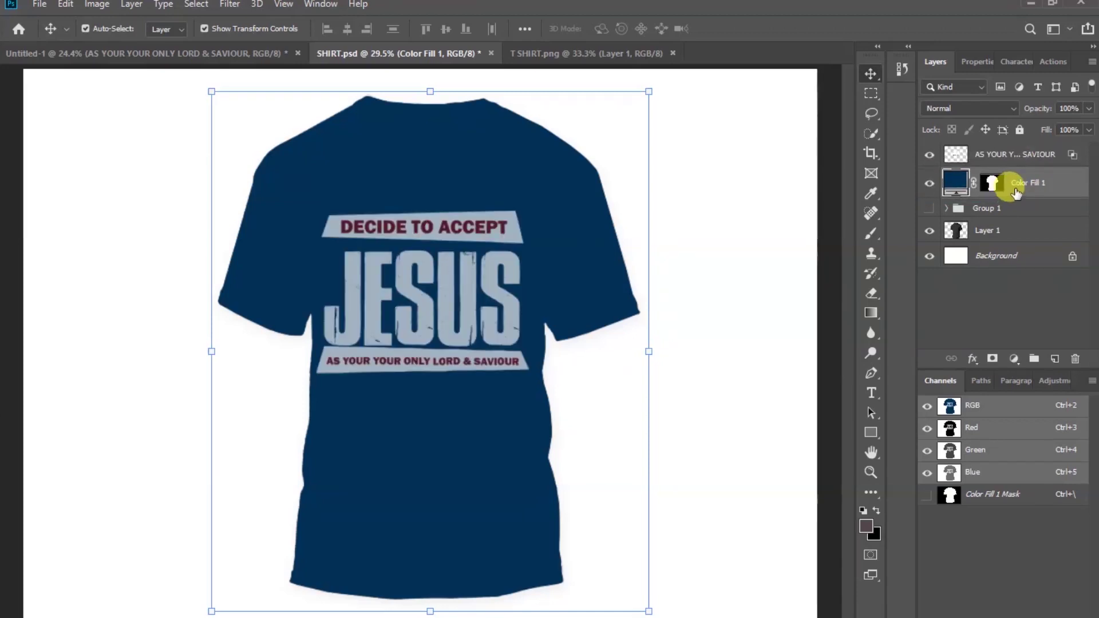
{"action": "left_click", "coordinate": [1002, 108]}
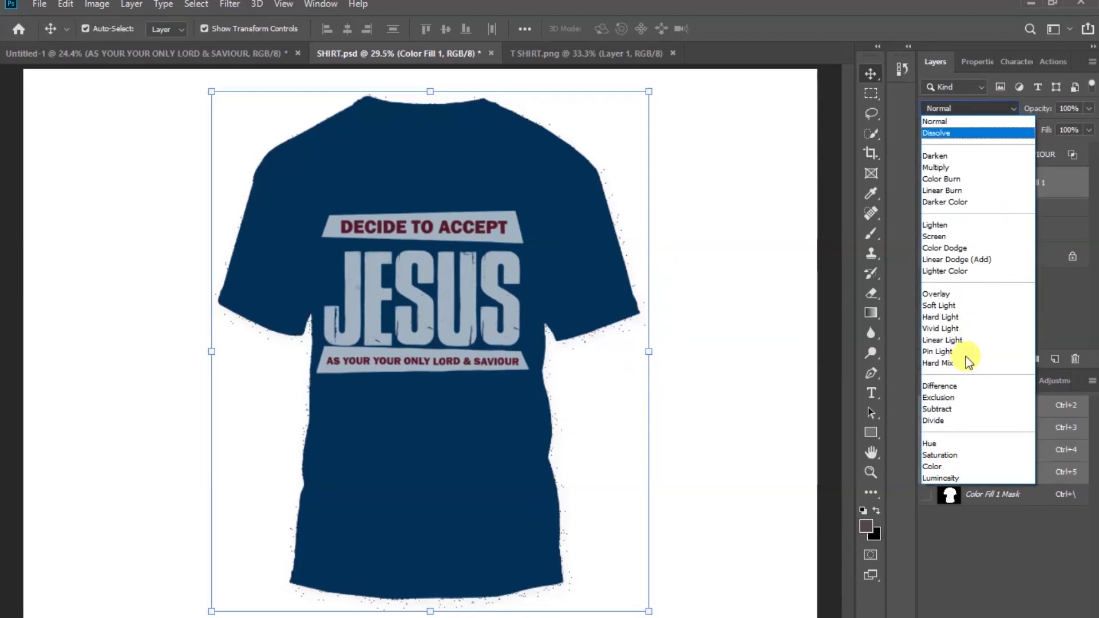
{"action": "left_click", "coordinate": [937, 465]}
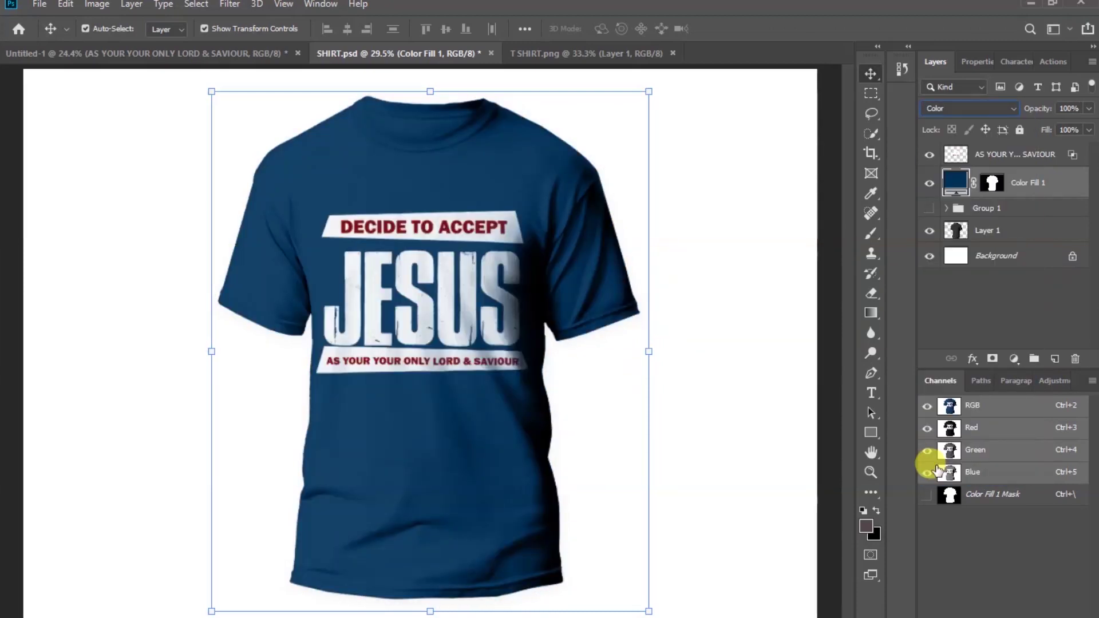